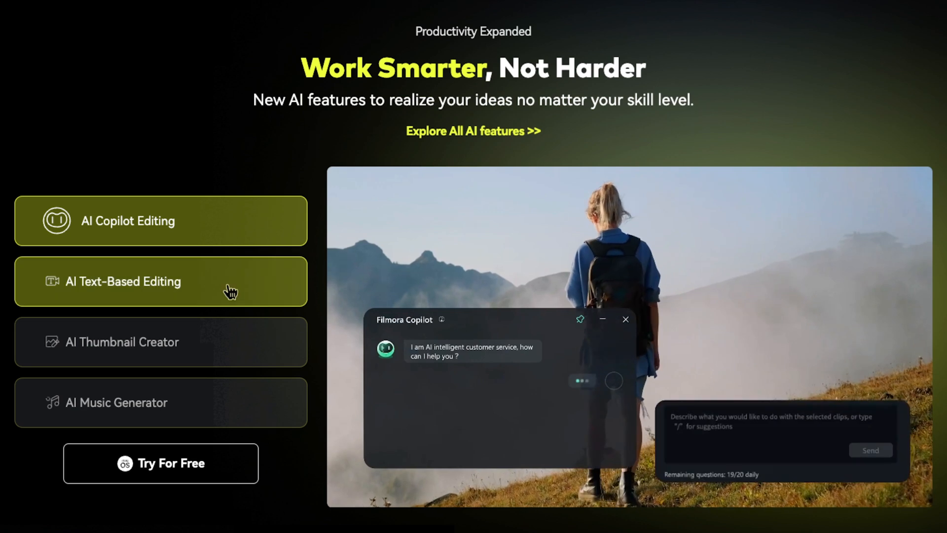
Download the free version of Filmora 13 for Mac from the Filmora website
click(230, 292)
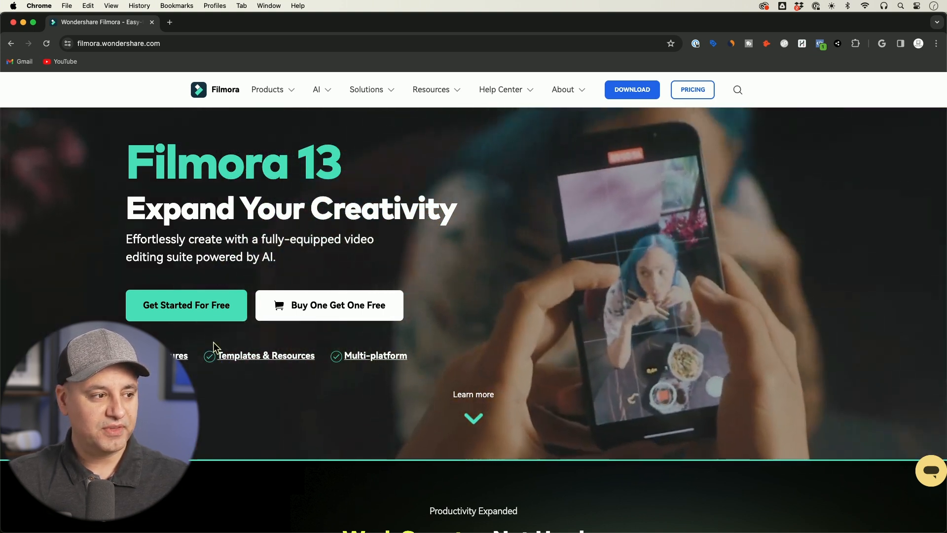
scroll(190, 315, down, 1)
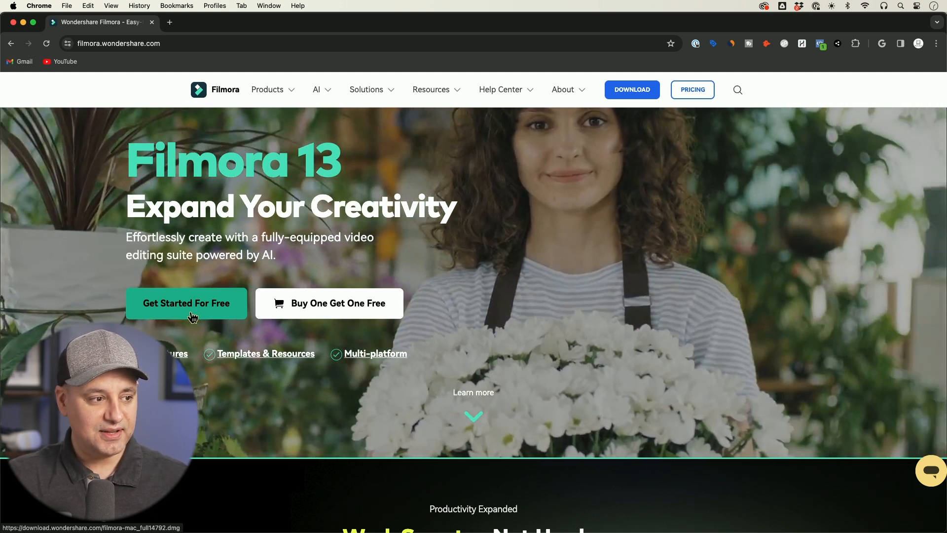
click(193, 317)
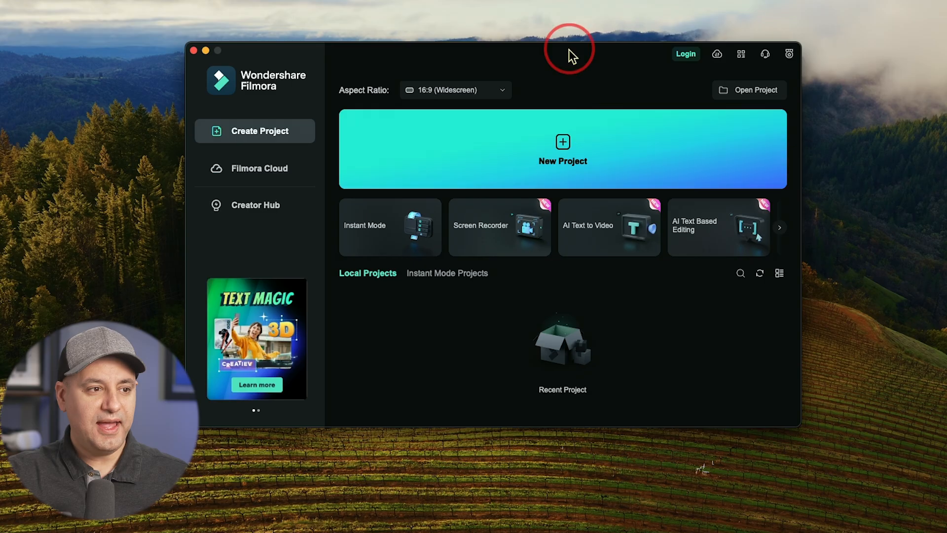
Create a new Filmora project with the 16:9 (Widescreen) aspect ratio
drag(569, 52, 561, 53)
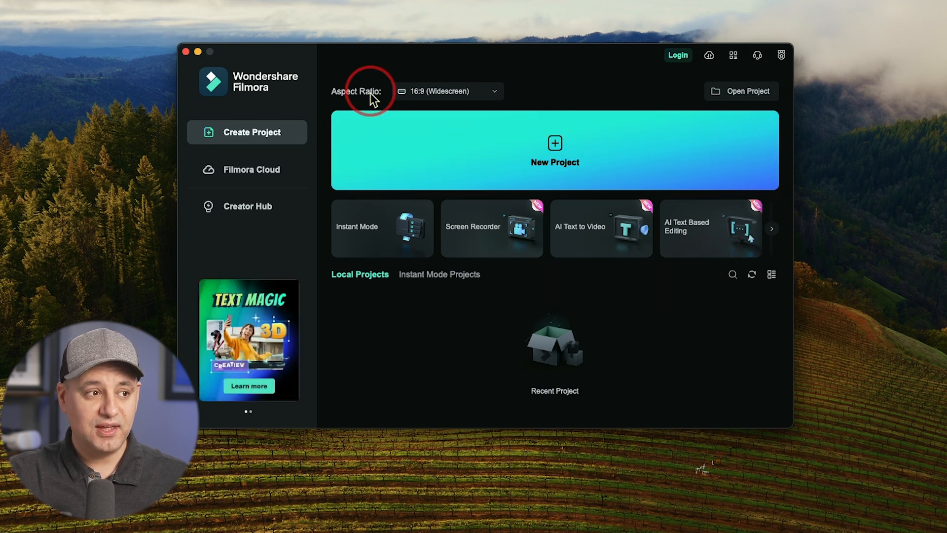
click(451, 93)
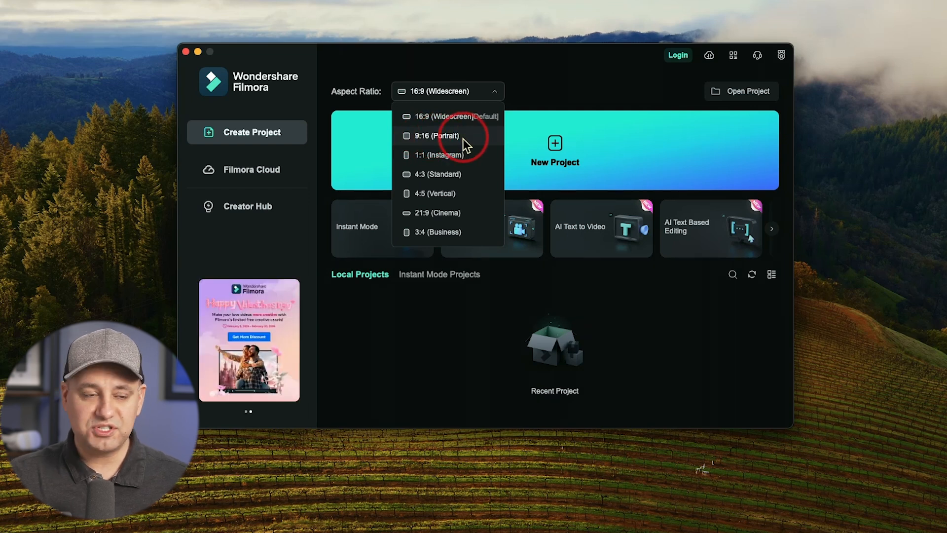
click(437, 117)
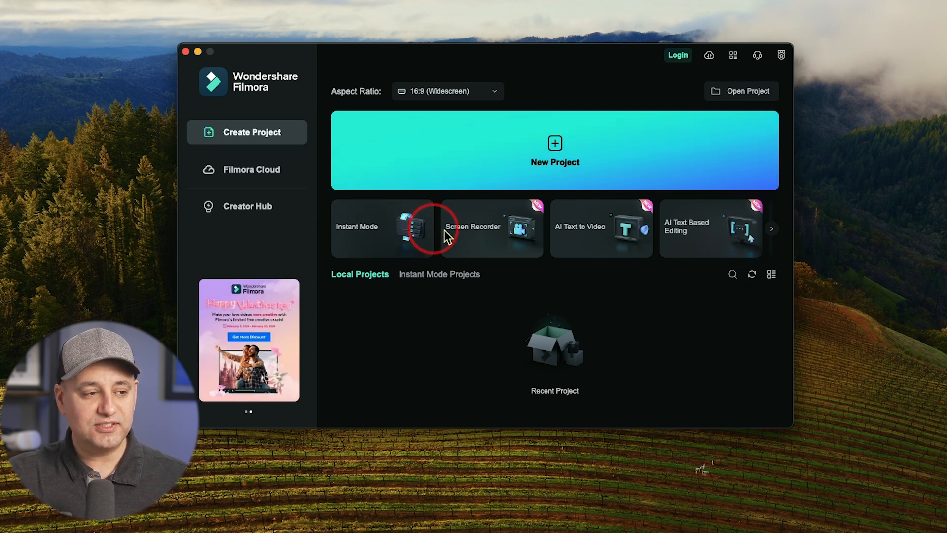
click(773, 229)
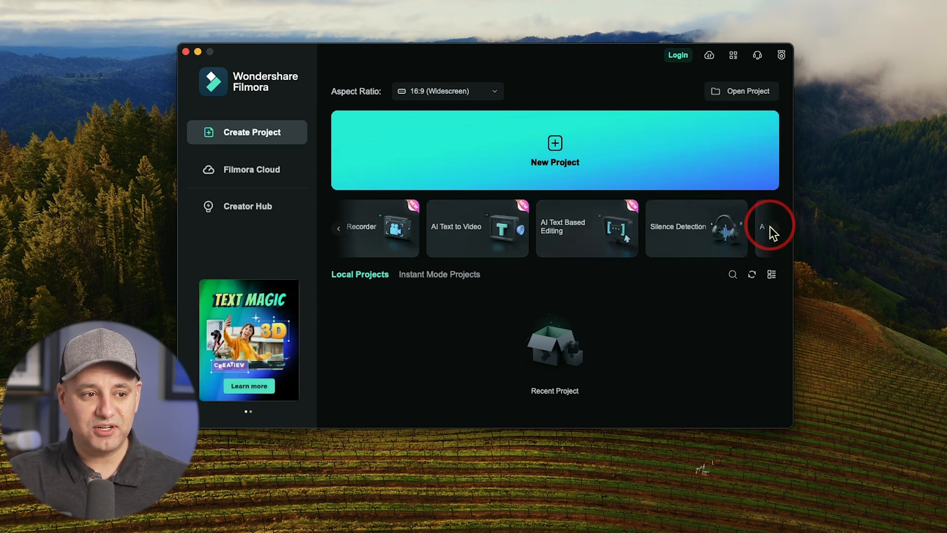
click(336, 230)
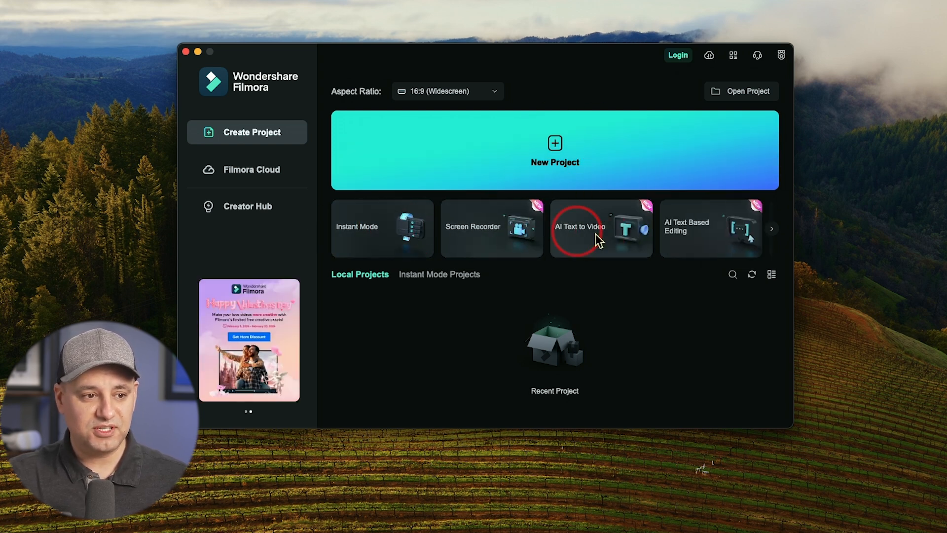
click(555, 167)
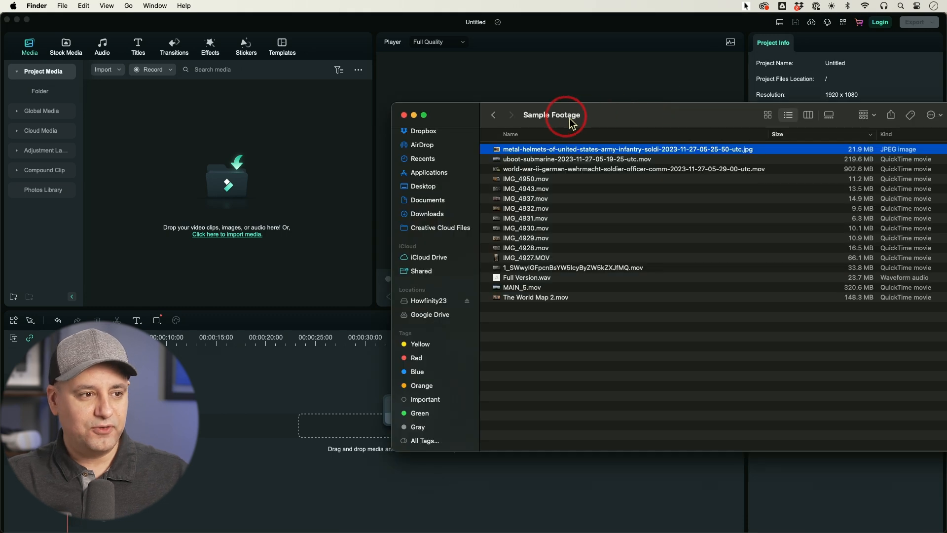
Switch to Finder and preview the metal helmets image, IMG_4950.mov and The World Map 2.mov in the Sample Footage folder
click(493, 115)
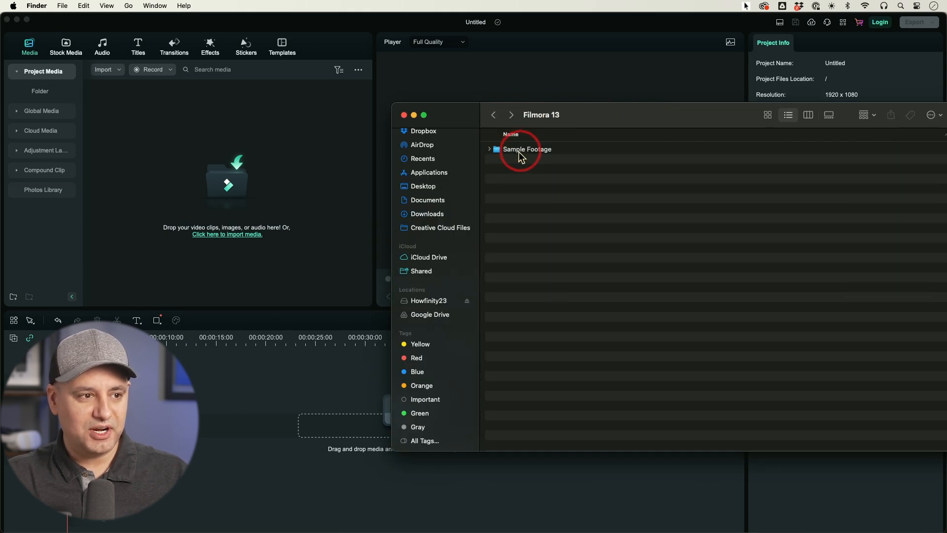
double_click(525, 155)
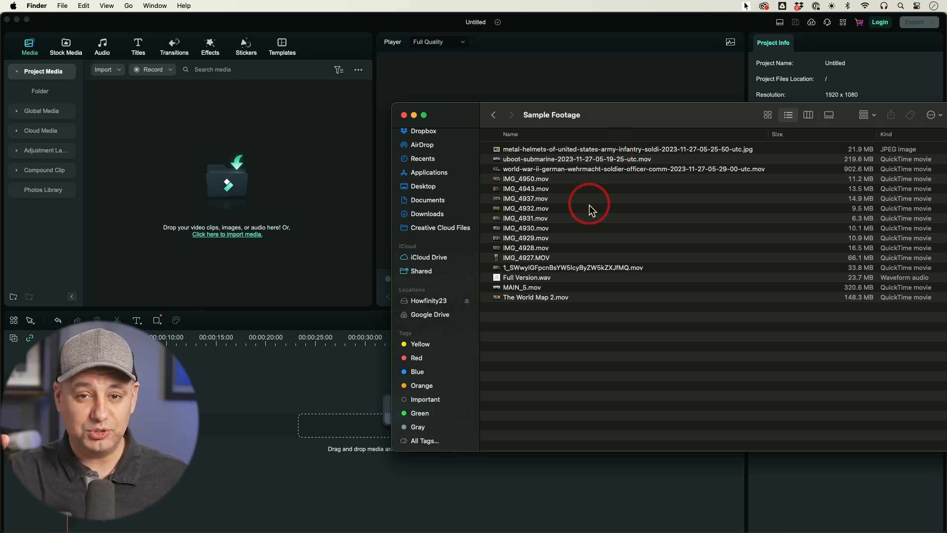
click(654, 150)
key(space)
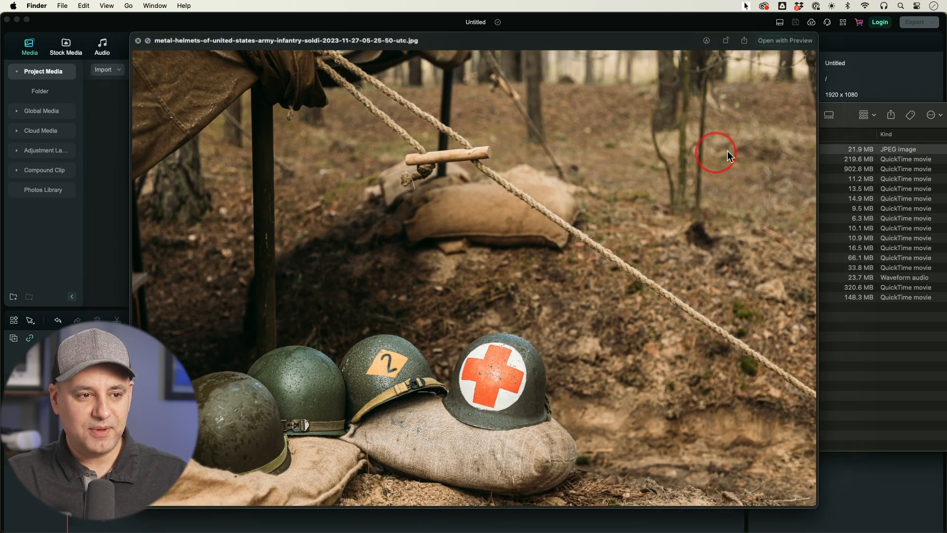
key(space)
click(663, 160)
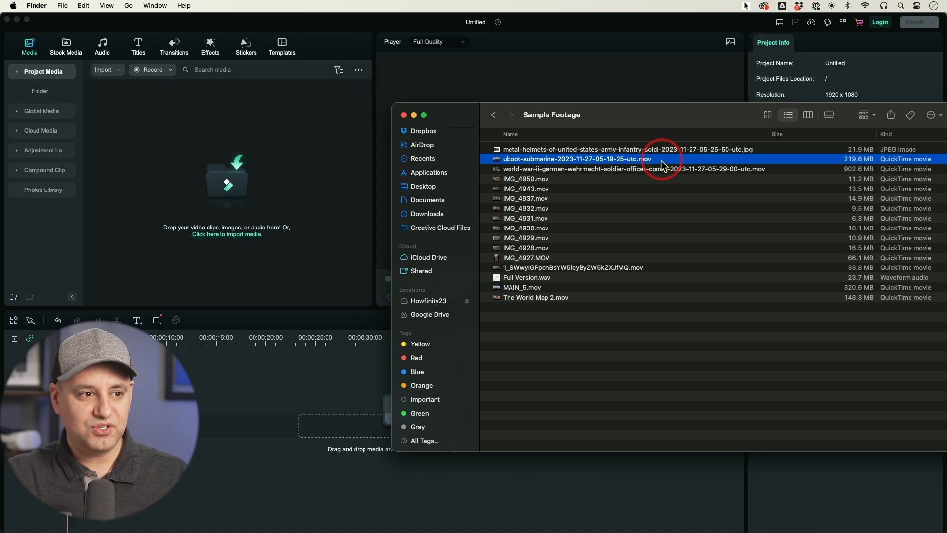
click(586, 179)
key(space)
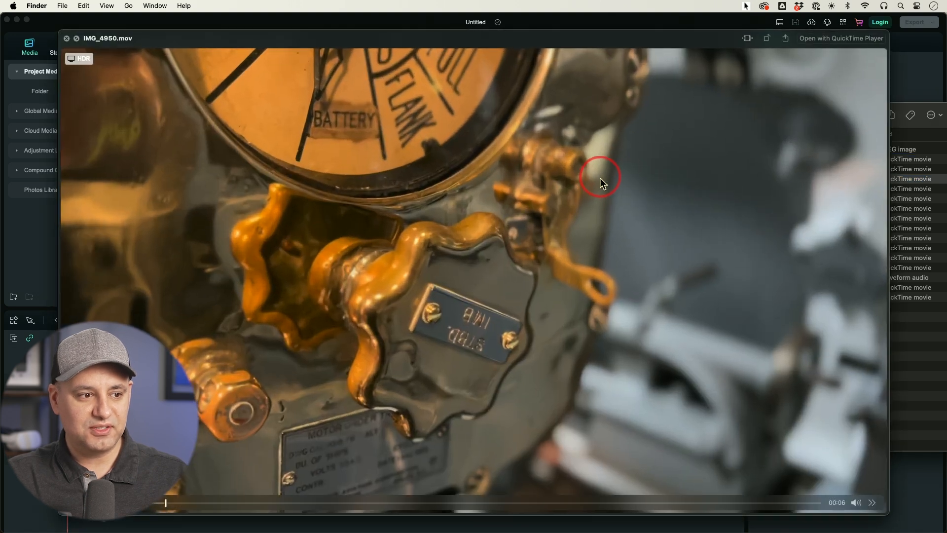
key(space)
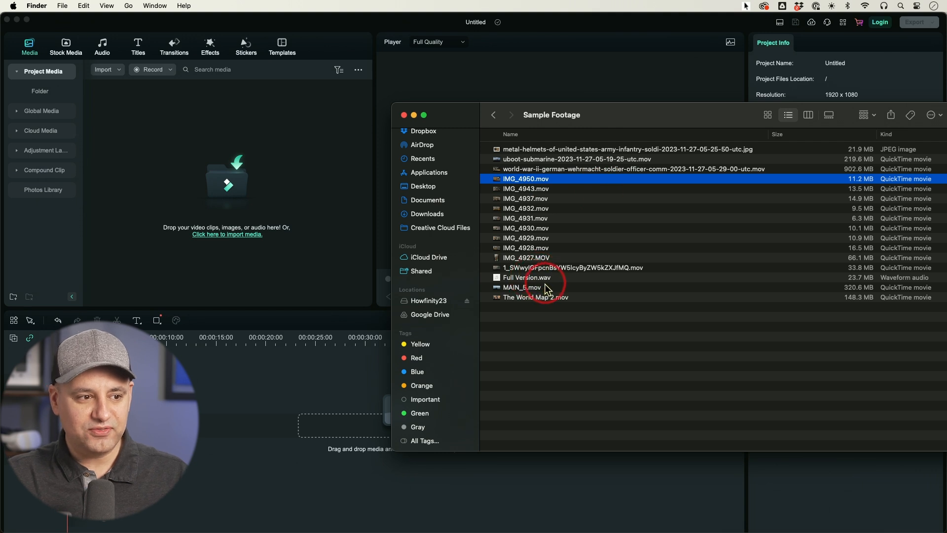
click(539, 298)
key(space)
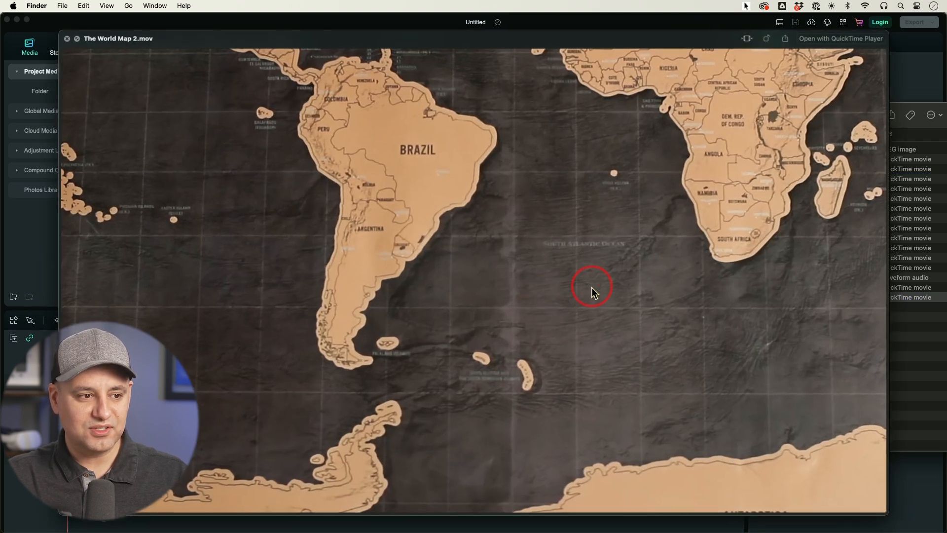
key(space)
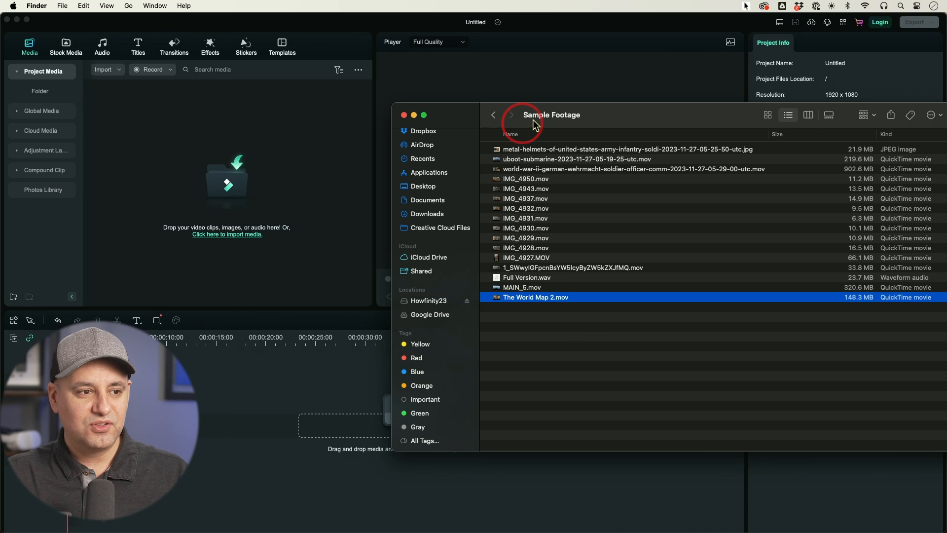
Import all the Sample Footage files into the project media in Filmora without creating proxy files
drag(592, 334, 295, 157)
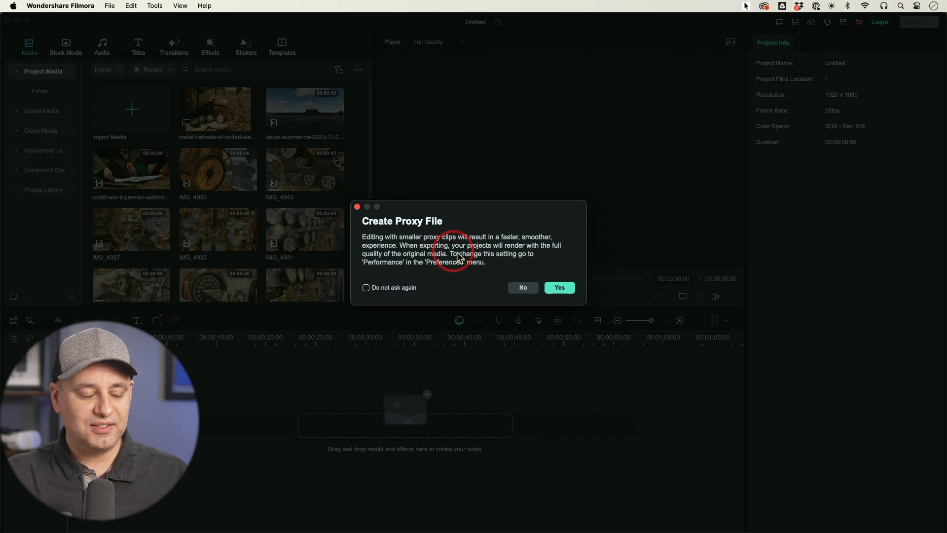
click(523, 287)
Look through the imported clips, image and audio in the project media folder
scroll(244, 219, down, 5)
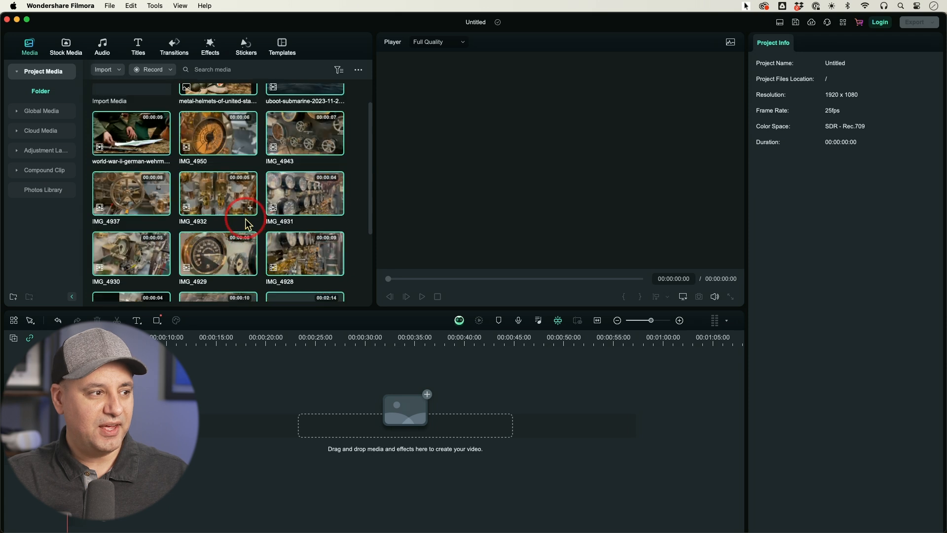
scroll(246, 224, up, 5)
scroll(257, 220, down, 5)
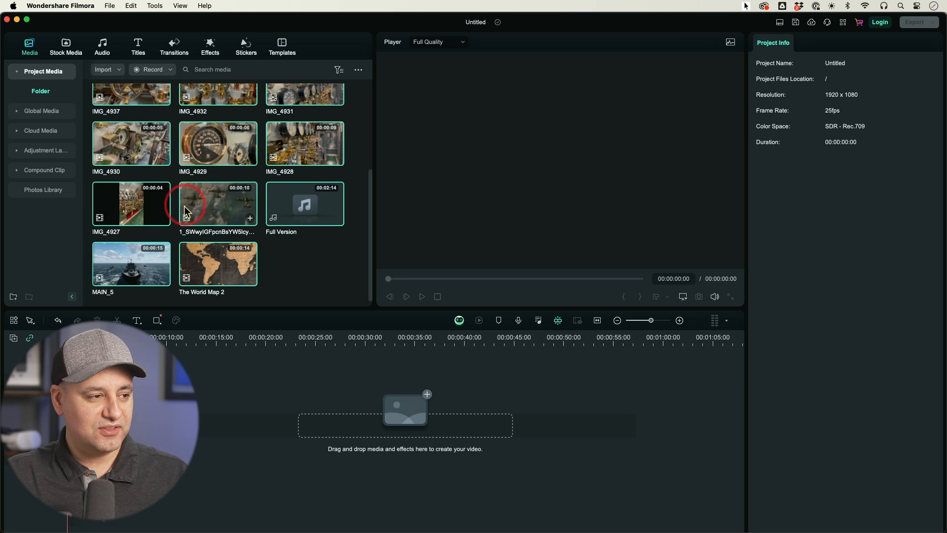
scroll(188, 208, up, 5)
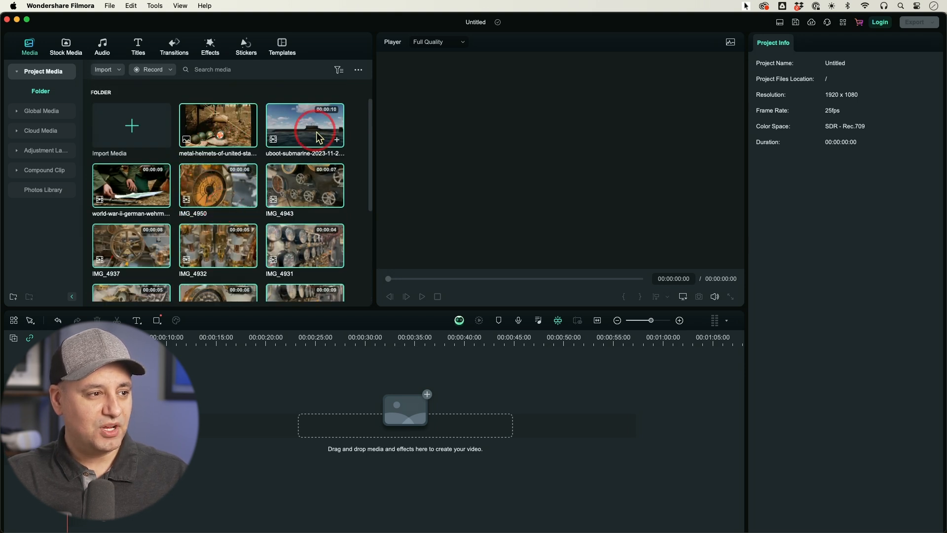
scroll(235, 188, down, 3)
scroll(235, 189, down, 2)
scroll(217, 158, up, 3)
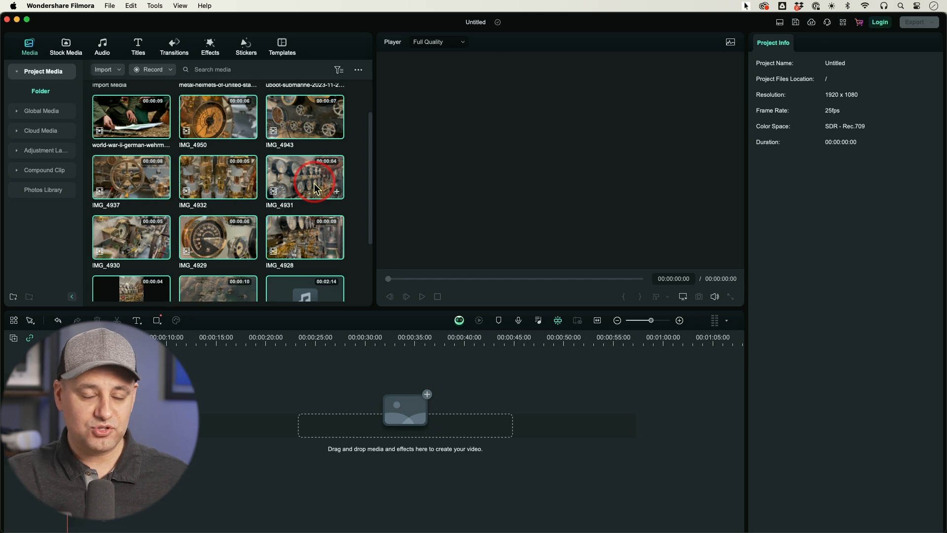
click(39, 73)
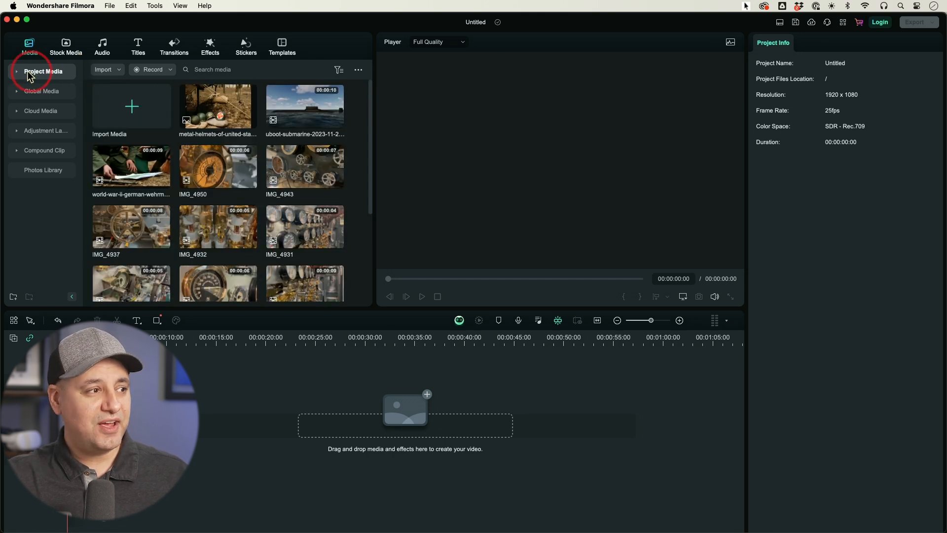
click(32, 75)
Search the stock media library for "ship" and browse the matching clips
click(69, 54)
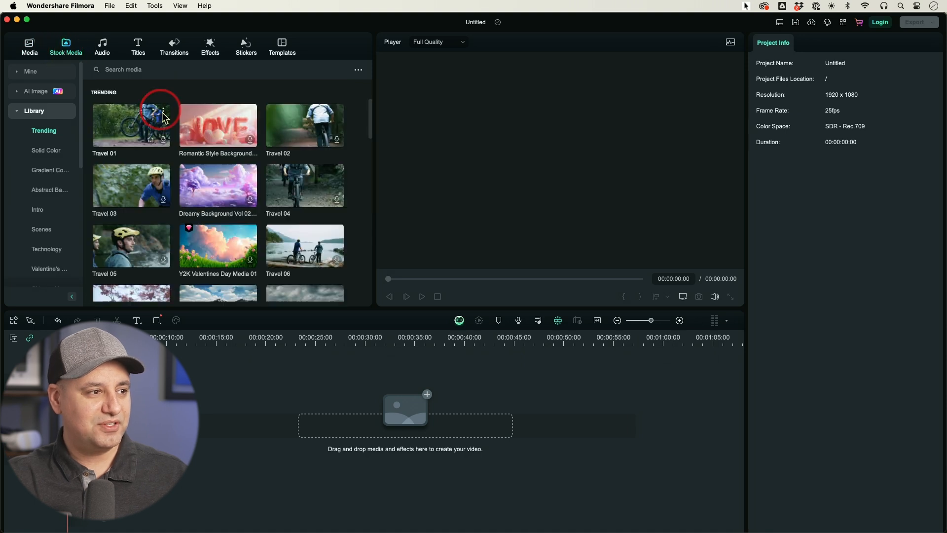
click(115, 72)
text(ship)
key(Return)
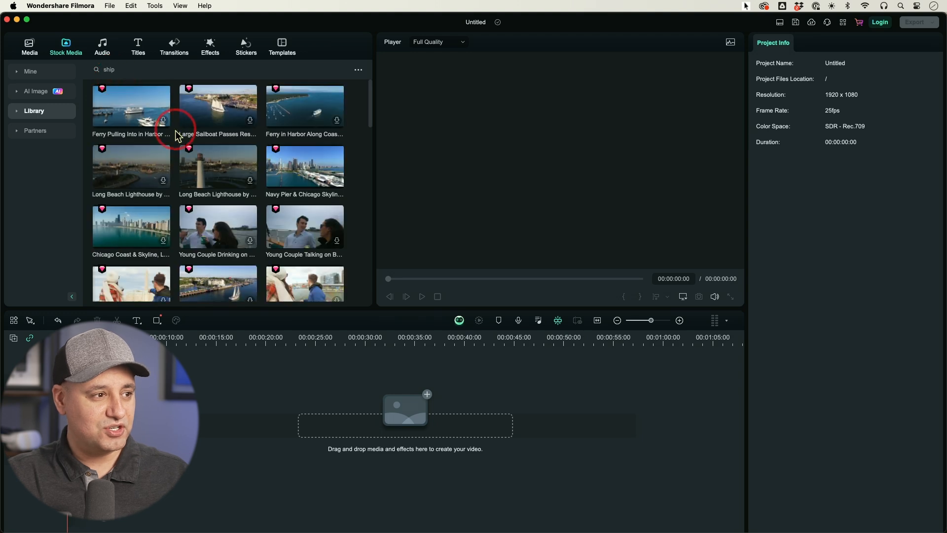
scroll(169, 139, down, 1)
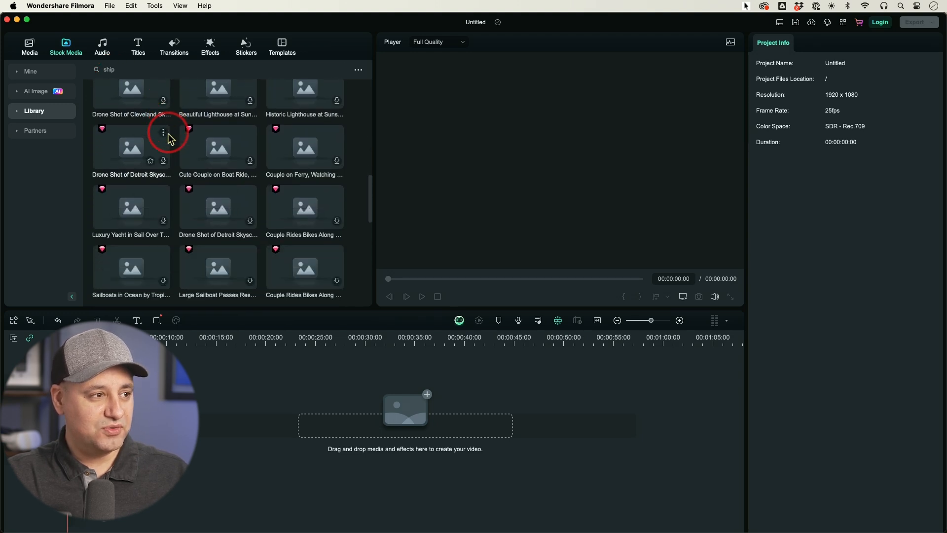
scroll(169, 136, up, 1)
click(138, 109)
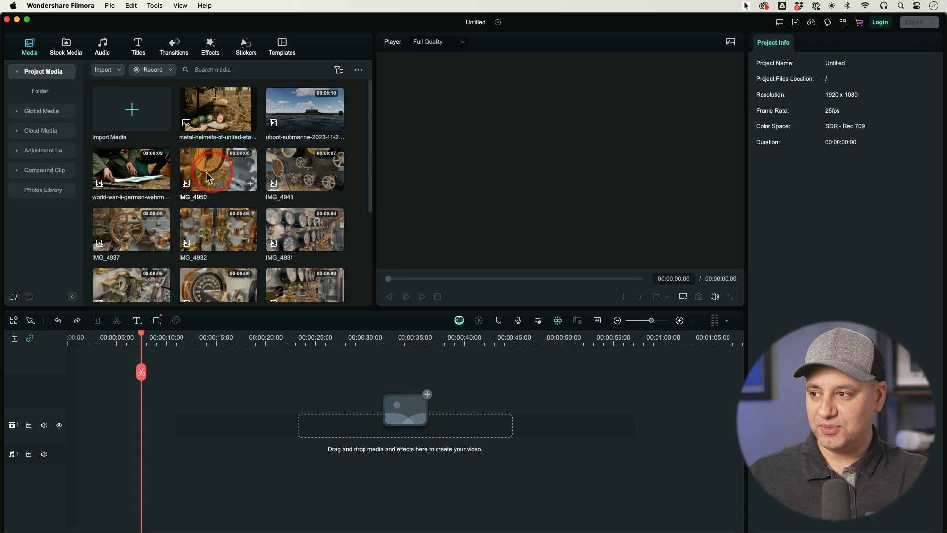
Place IMG_4950 at the start of the first video track and match the project settings to the media, 1920 x 1080 50fps
drag(207, 177, 66, 431)
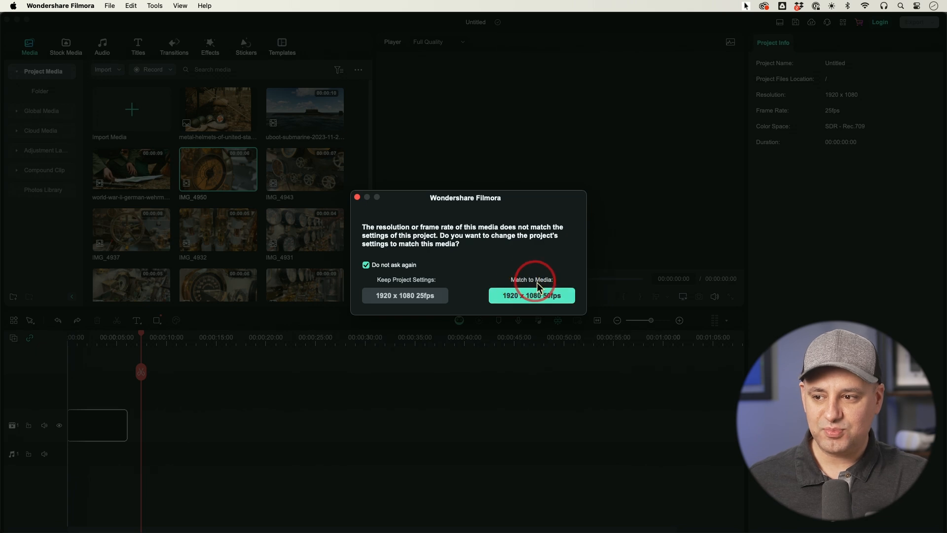
click(520, 297)
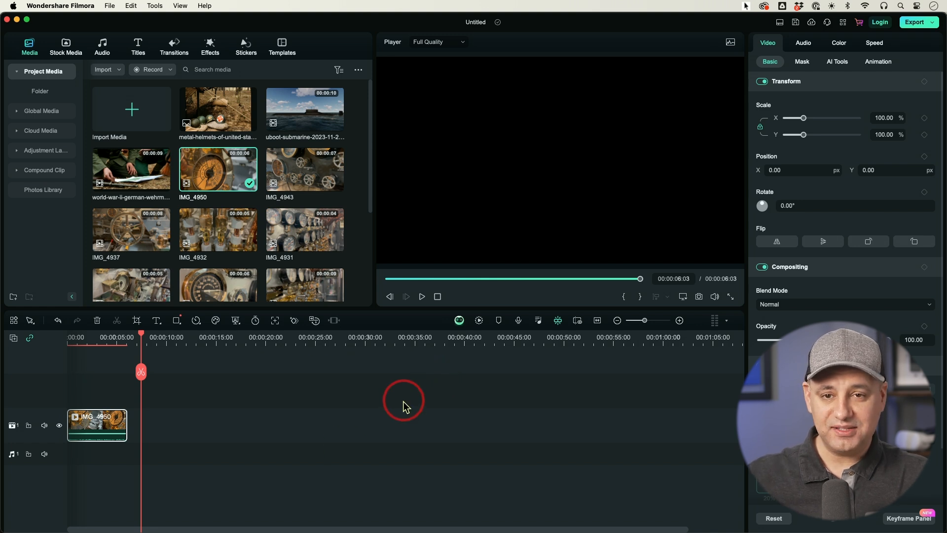
Play the IMG_4950 clip from its beginning and scrub the playhead through it to past its end
drag(141, 337, 48, 343)
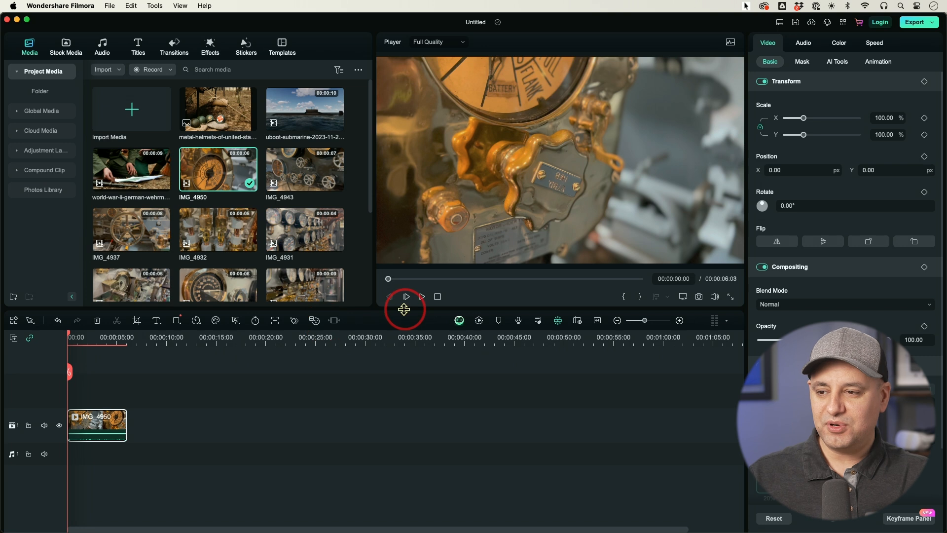
key(space)
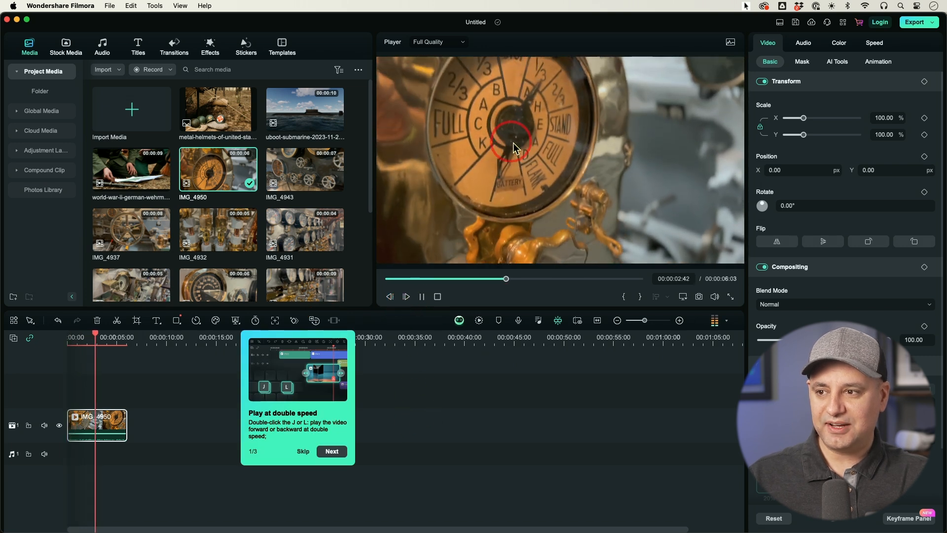
key(space)
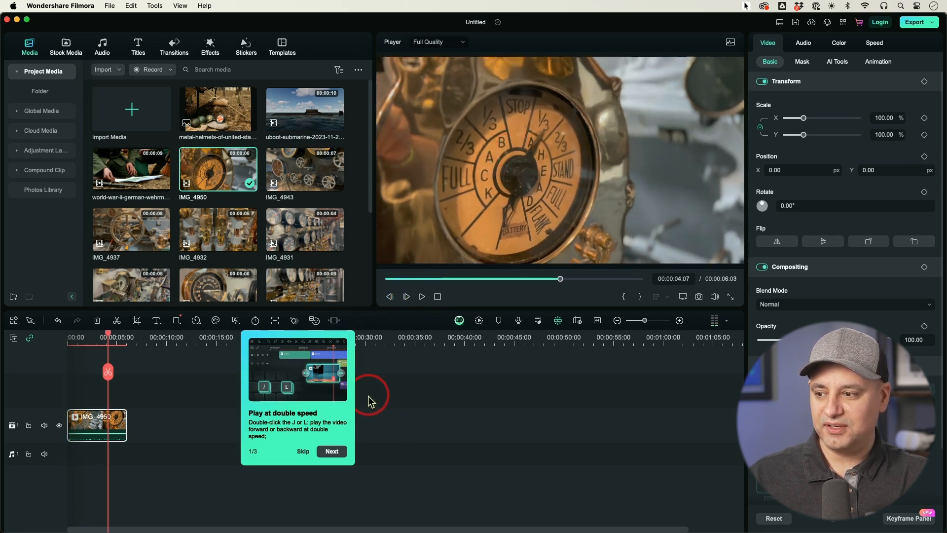
click(102, 338)
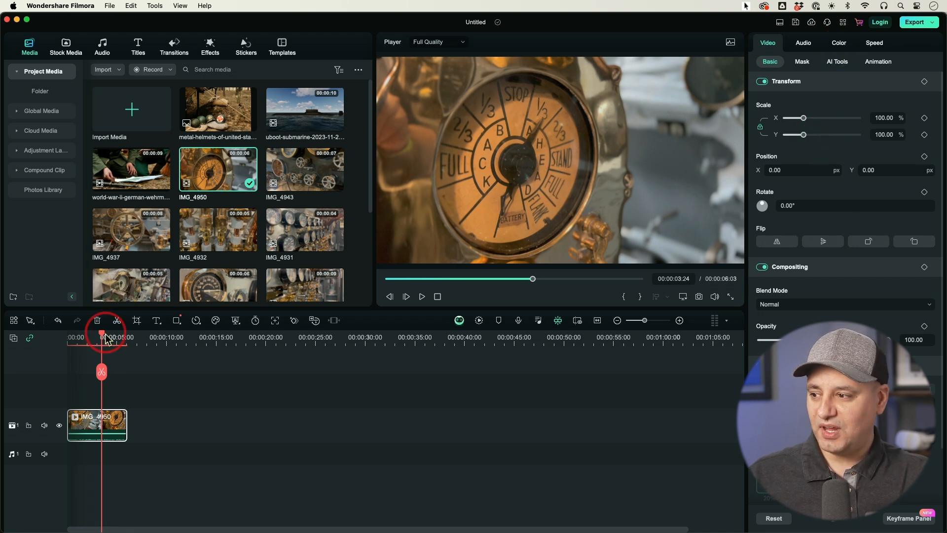
drag(105, 337, 147, 341)
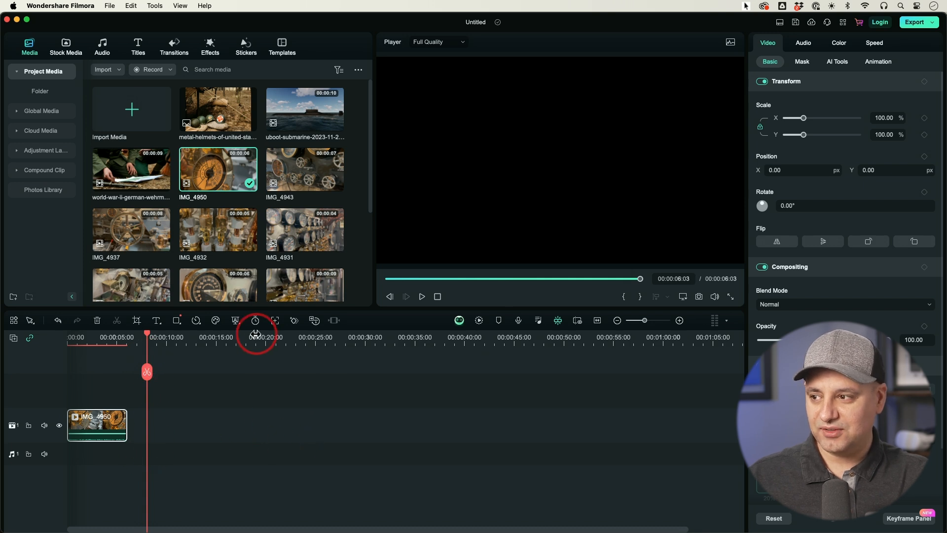
Add IMG_4943 to the first video track directly after the IMG_4950 clip
drag(301, 183, 129, 424)
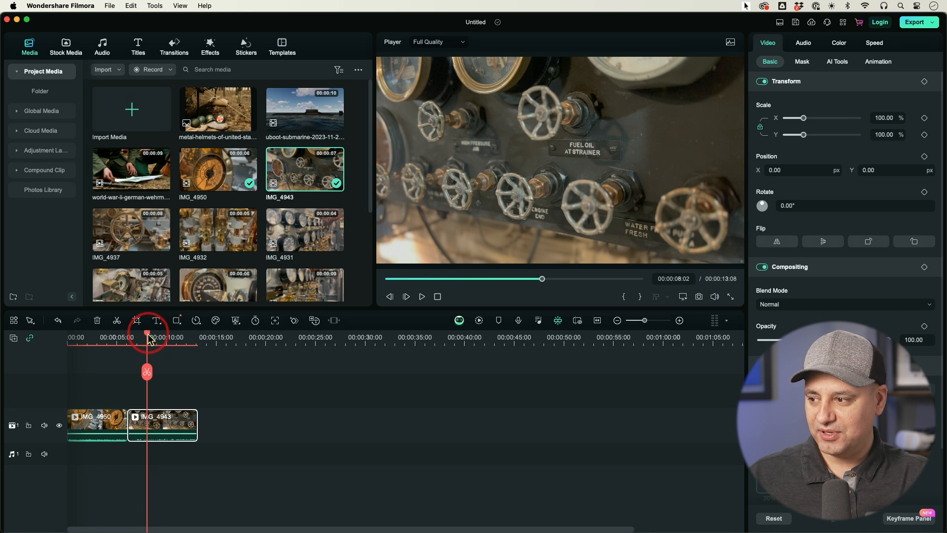
Move the IMG_4943 clip away from IMG_4950 to leave a gap, snap it back against that clip and scrub across the join
mouse_move(149, 339)
mouse_down()
mouse_move(97, 340)
mouse_move(139, 339)
mouse_up()
drag(168, 414, 198, 428)
drag(139, 337, 109, 340)
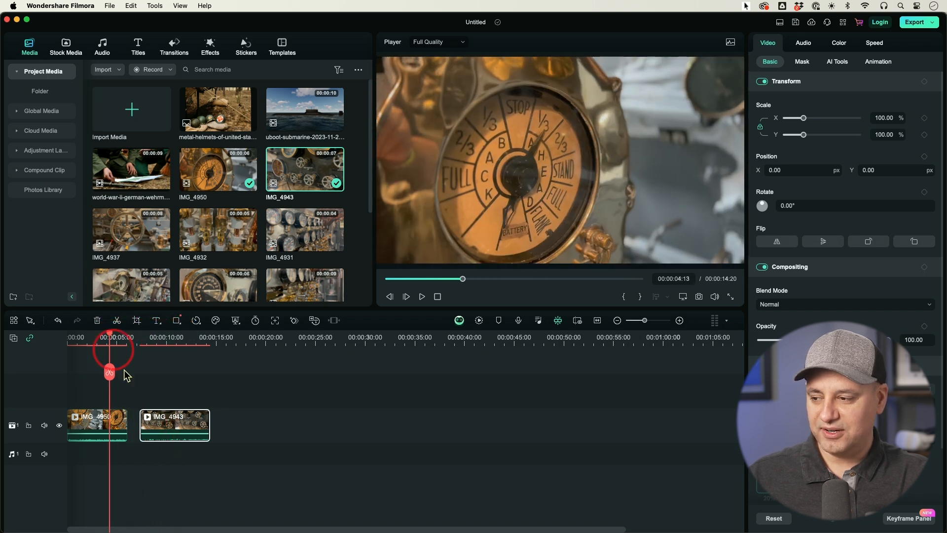
drag(190, 431, 169, 424)
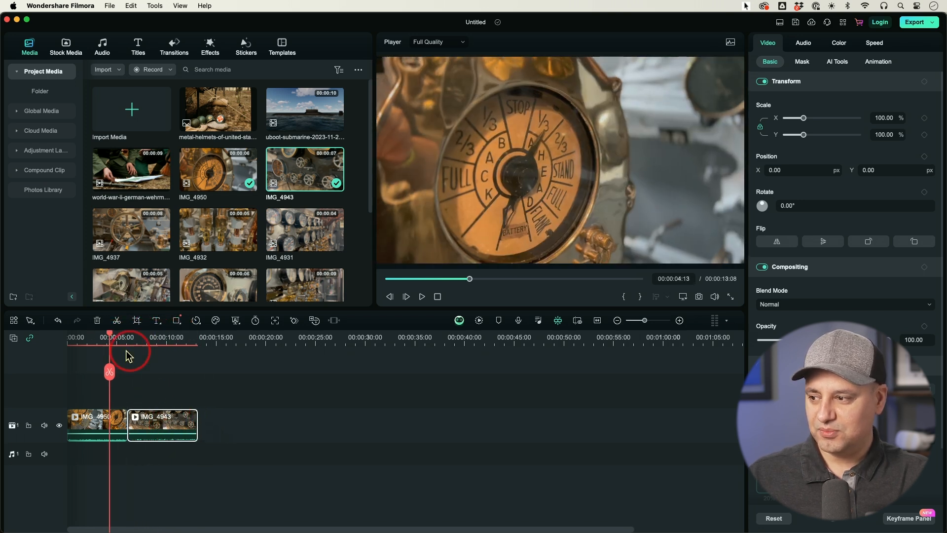
drag(113, 340, 172, 338)
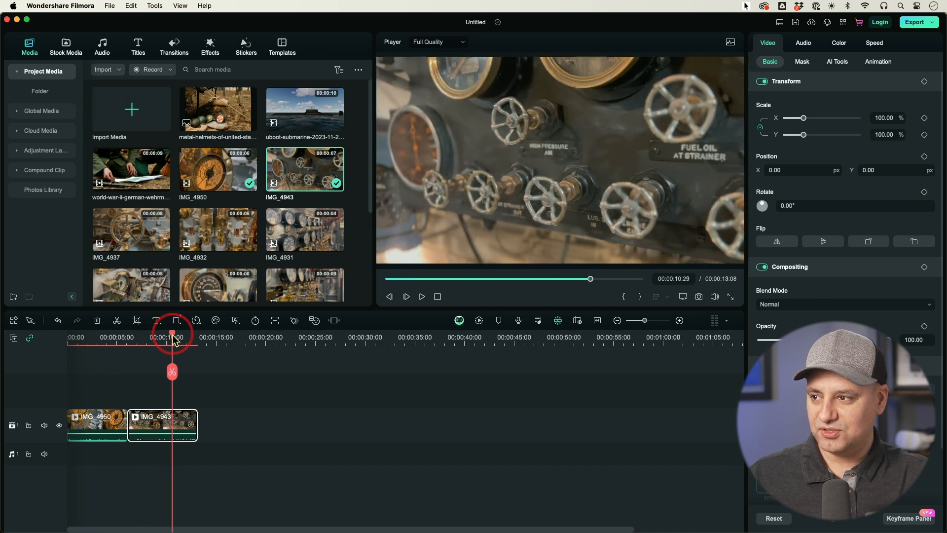
Add IMG_4937 and IMG_4932, in that order, directly after IMG_4943 on the first video track and scrub through the sequence
drag(131, 230, 206, 433)
drag(192, 335, 246, 336)
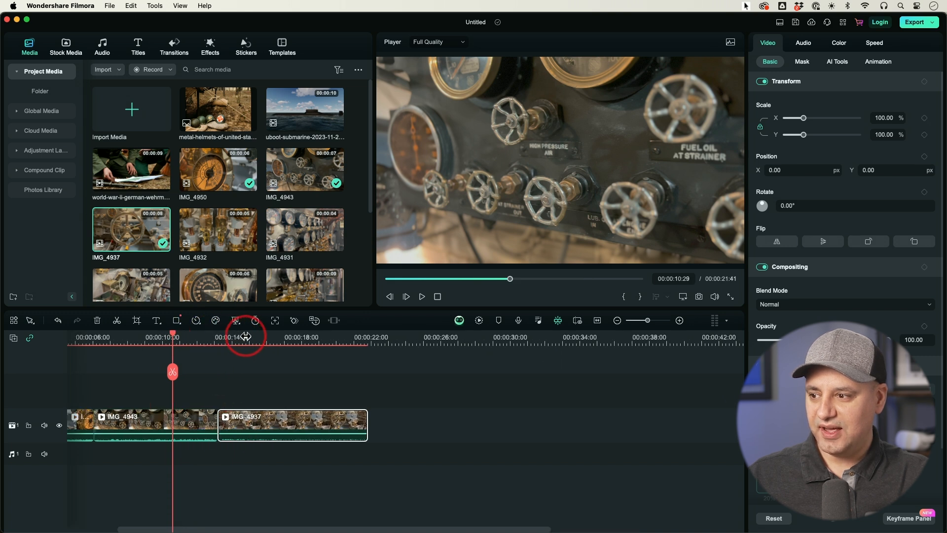
drag(170, 334, 287, 340)
drag(225, 231, 373, 432)
drag(284, 330, 435, 340)
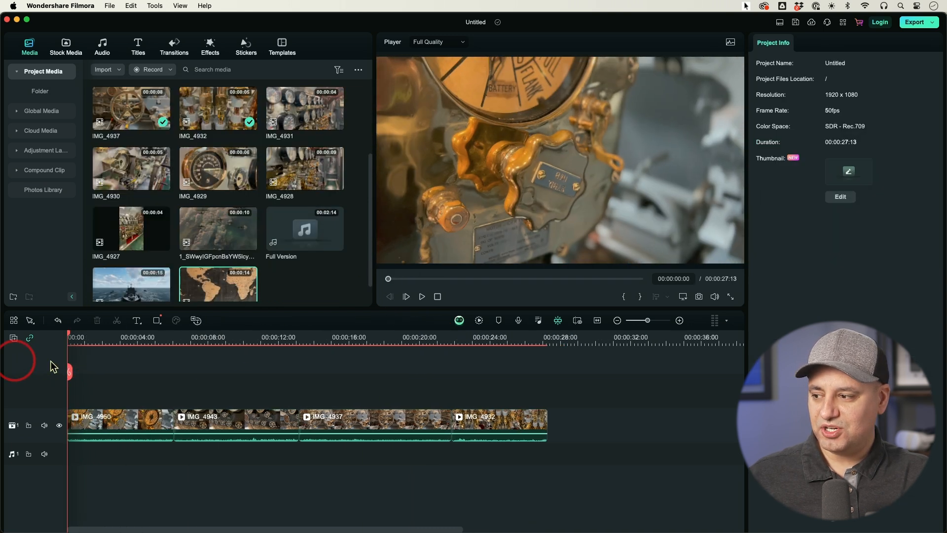
drag(69, 370, 494, 369)
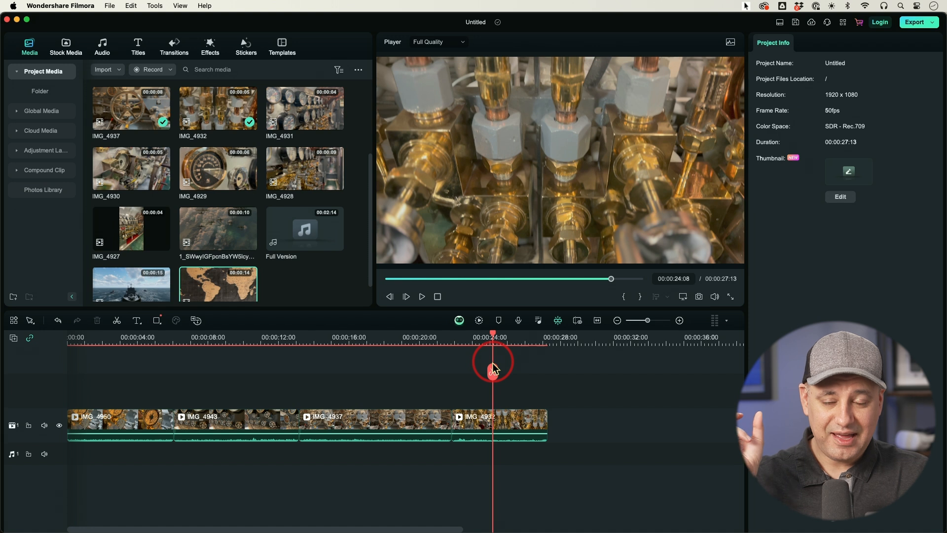
drag(494, 369, 64, 380)
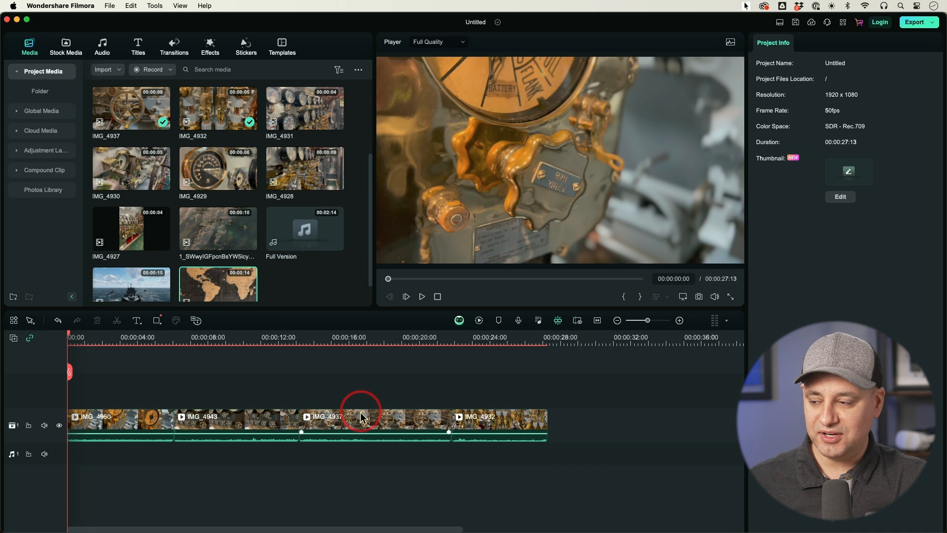
Move IMG_4943 to the end of the sequence and shift the clips after IMG_4950 together to close the gap
click(250, 420)
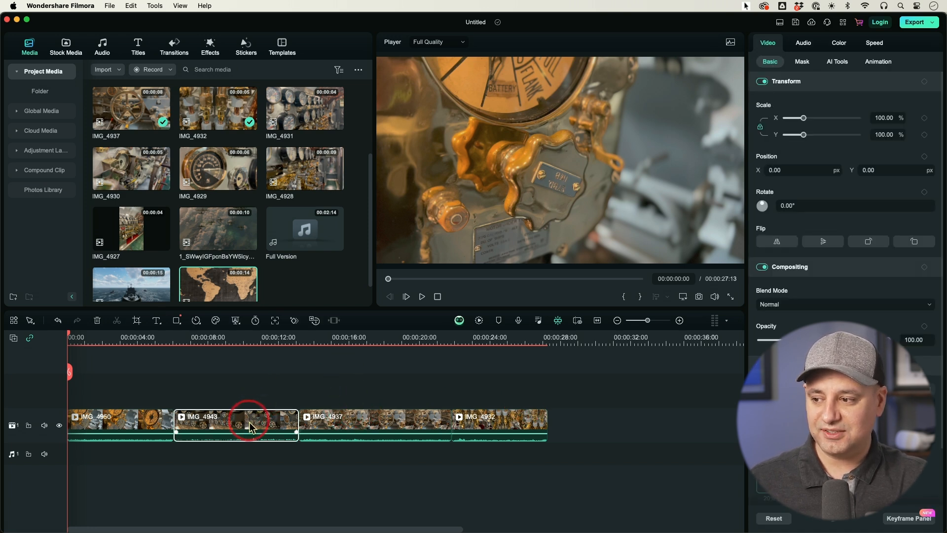
drag(245, 416, 627, 423)
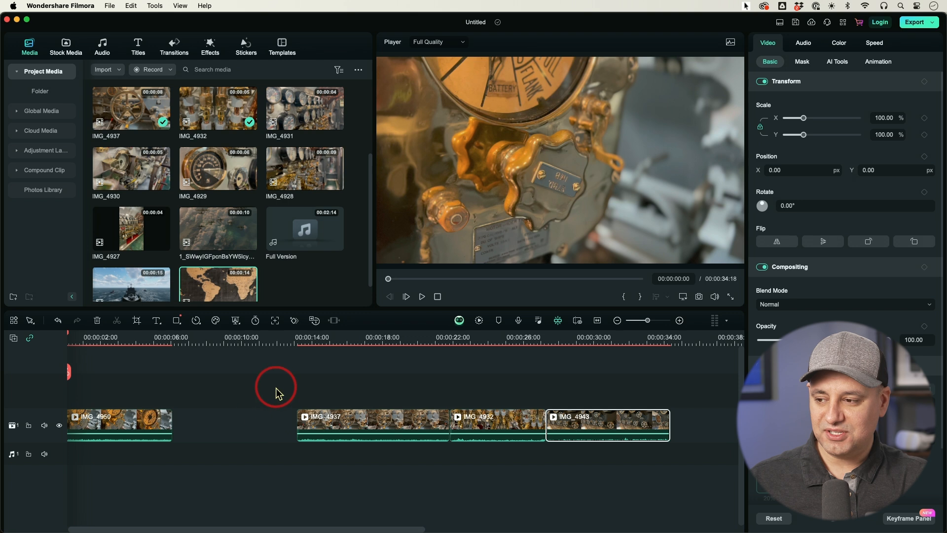
drag(276, 388, 653, 468)
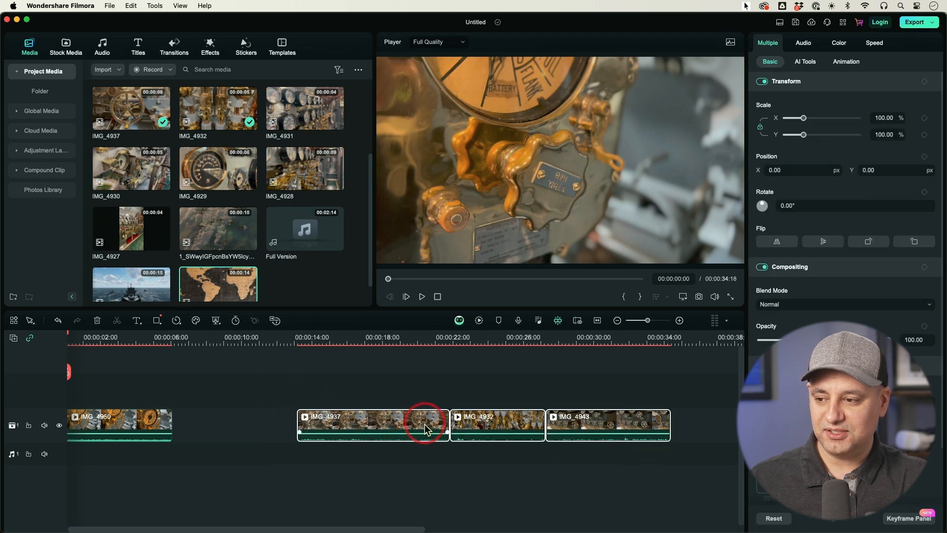
drag(405, 425, 271, 426)
drag(154, 344, 171, 364)
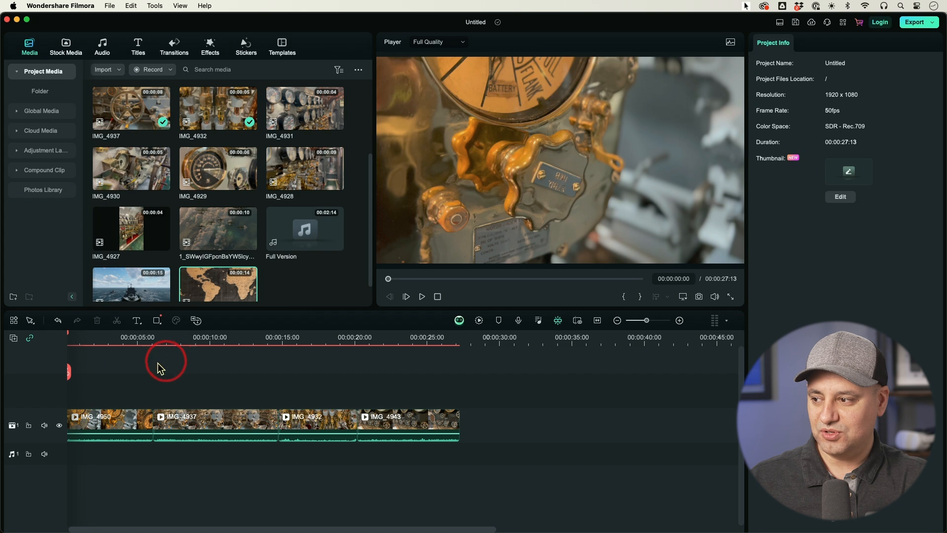
Scrub through the rearranged clips to the end of the sequence and view the timeline at different zoom levels
drag(71, 371, 426, 380)
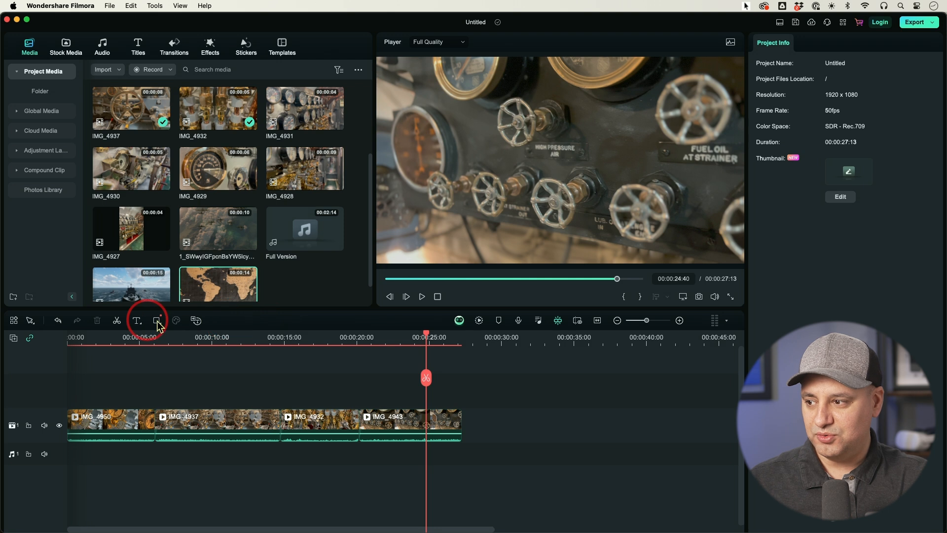
mouse_move(646, 321)
mouse_down()
mouse_move(635, 322)
mouse_move(648, 321)
mouse_up()
scroll(568, 380, left, 8)
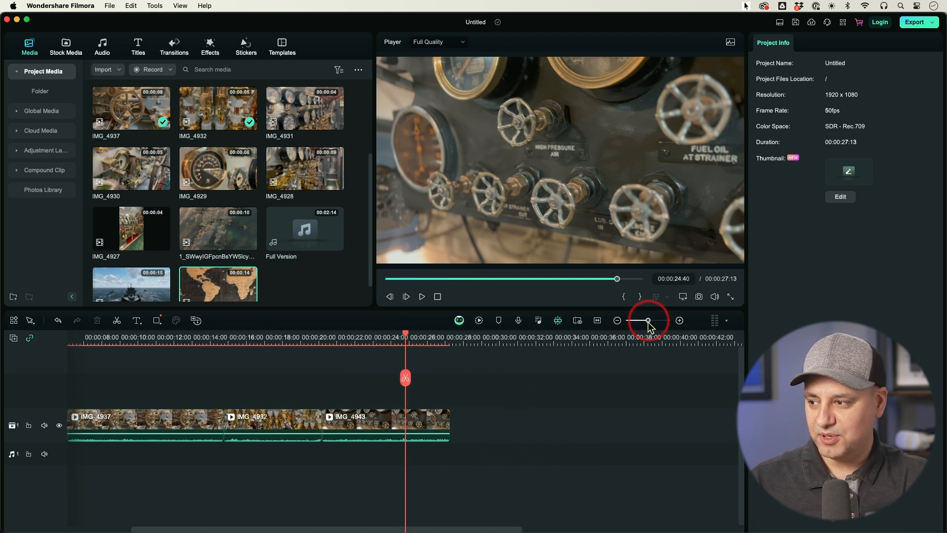
drag(113, 342, 134, 332)
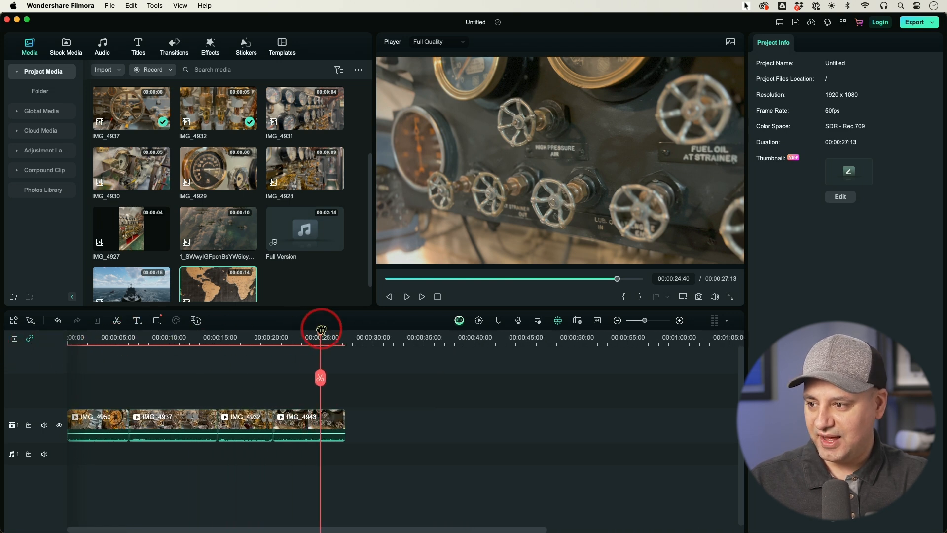
drag(319, 382, 340, 354)
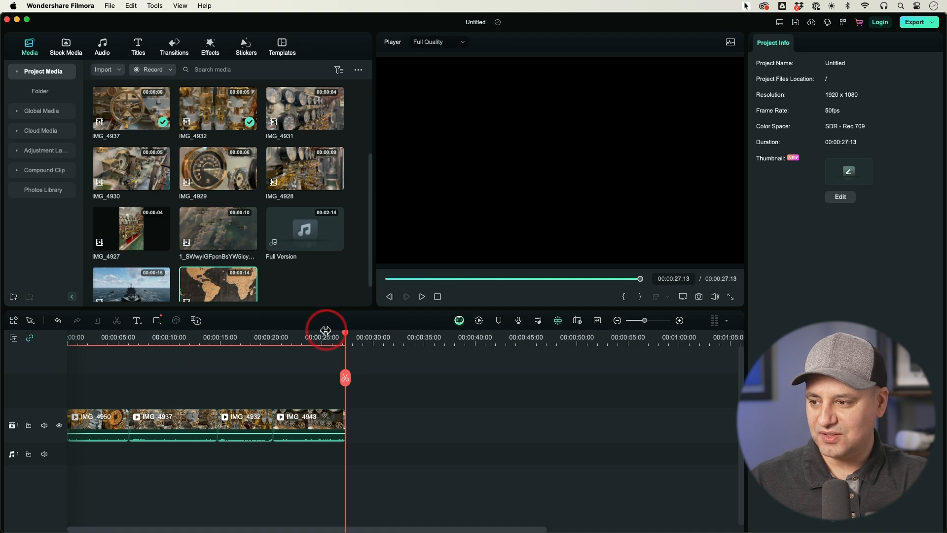
drag(345, 333, 285, 340)
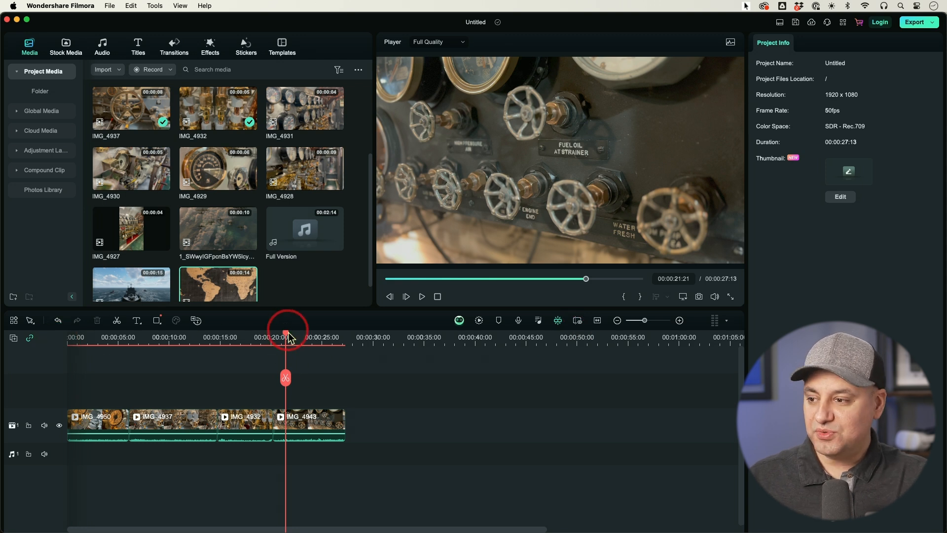
Shift the clips after IMG_4950 to make room, reinsert IMG_4943 directly after IMG_4950 and close up IMG_4937 and IMG_4932 behind it
click(296, 419)
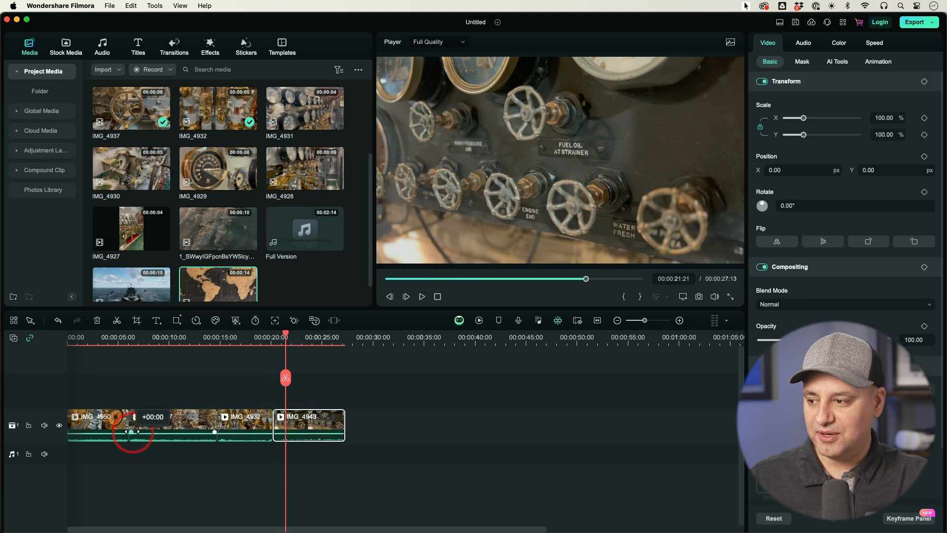
drag(179, 393, 331, 458)
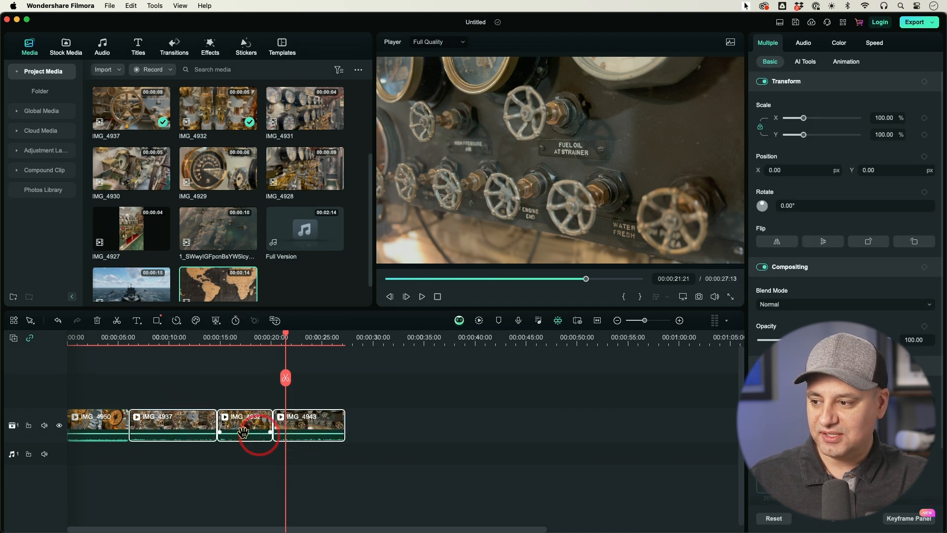
drag(243, 430, 331, 429)
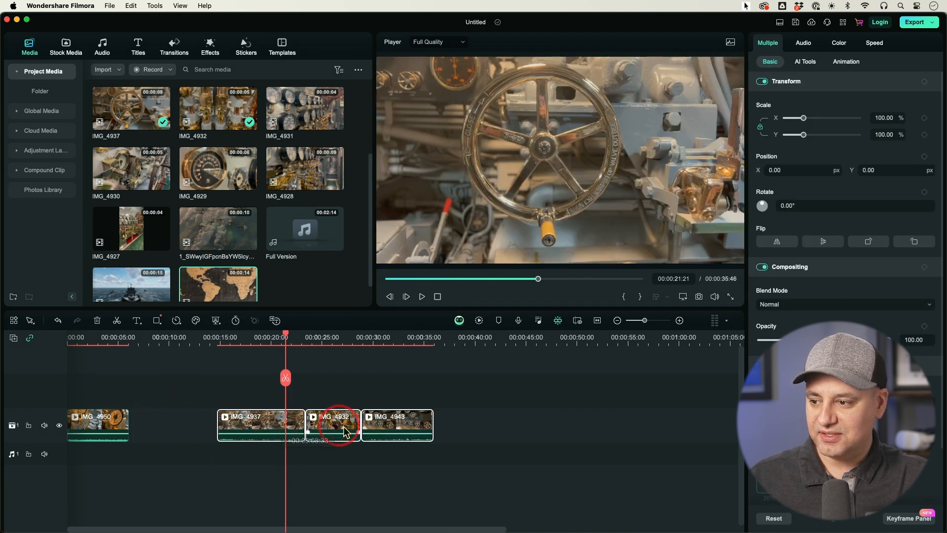
click(389, 384)
drag(394, 420, 167, 424)
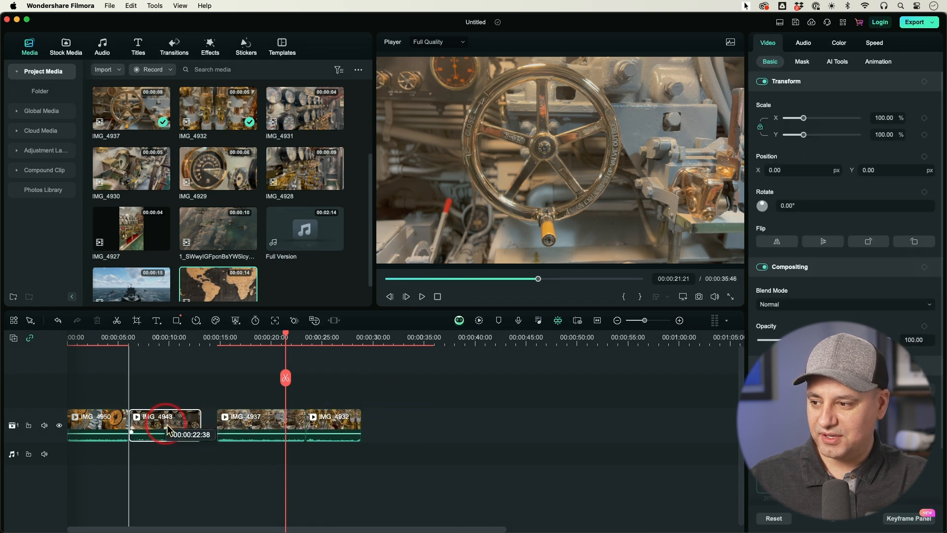
drag(218, 387, 309, 420)
Trim the end of the IMG_4932 clip to 00:00:26:15 and trim its start so the clip lasts 00:00:02:41
drag(287, 340, 336, 344)
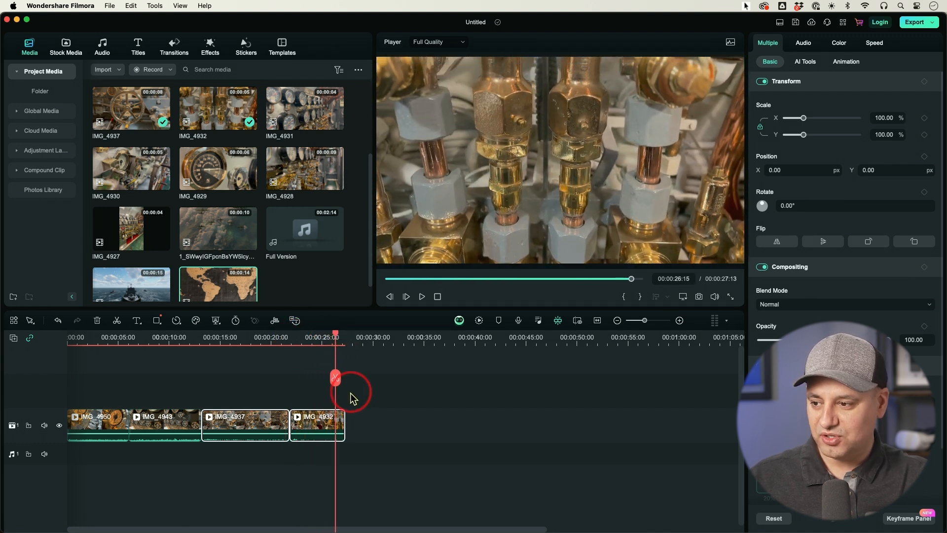
click(364, 430)
click(327, 434)
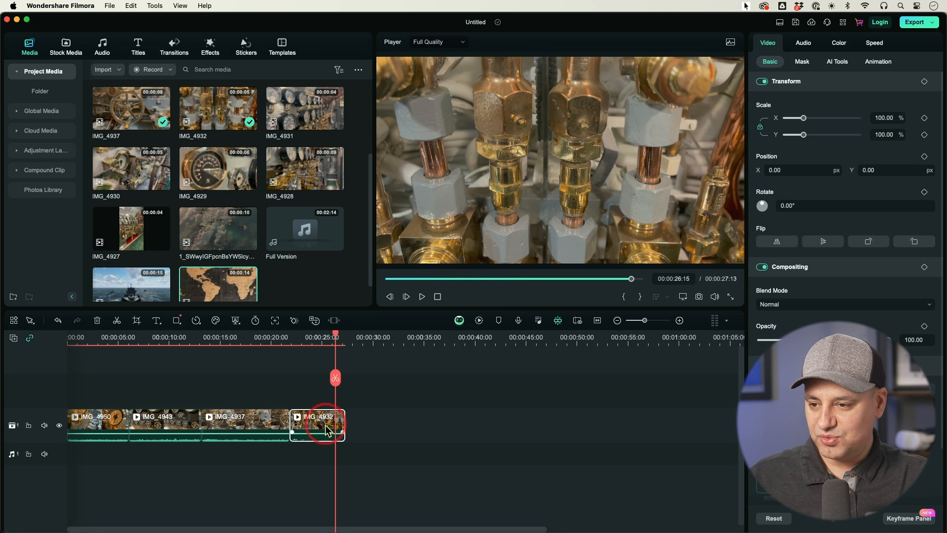
drag(645, 321, 649, 321)
drag(428, 425, 405, 424)
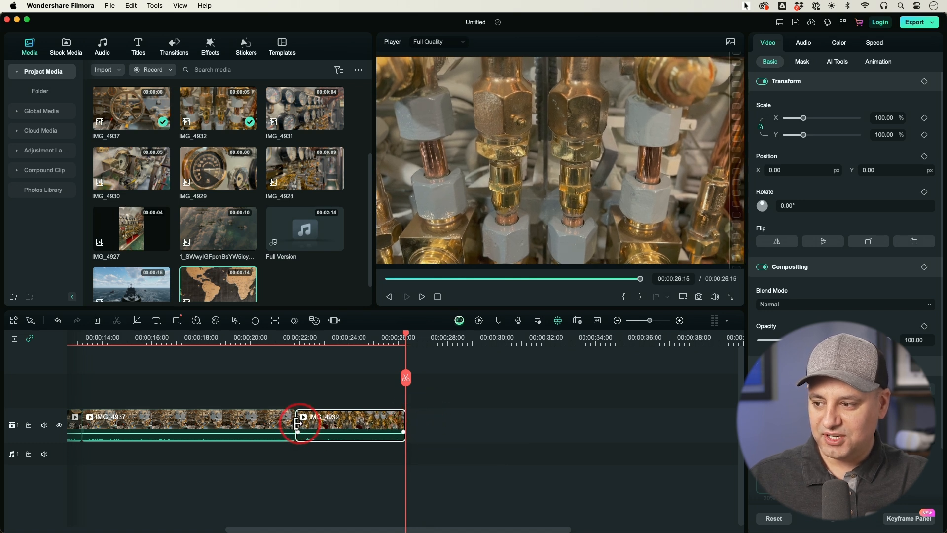
drag(298, 423, 340, 423)
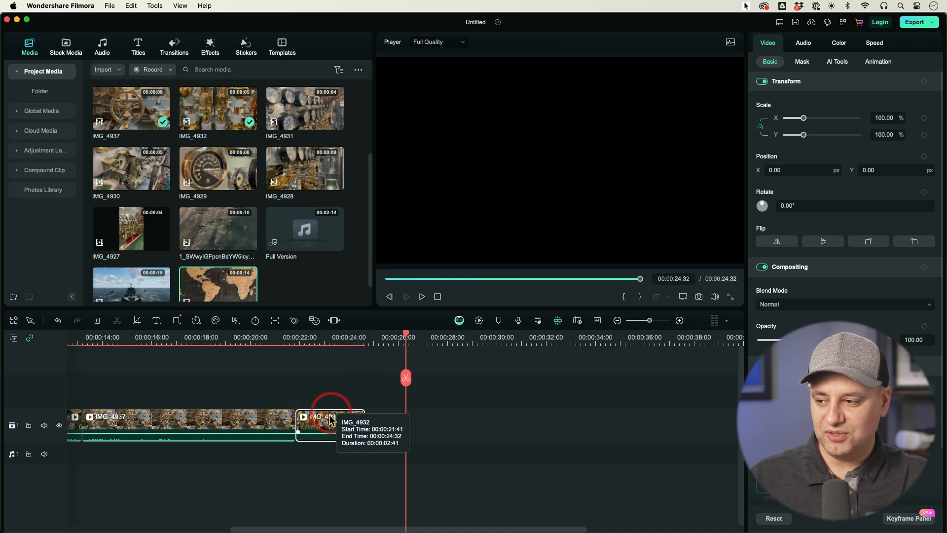
Trim the start of the IMG_4937 clip in two passes until the whole sequence lasts 00:00:19:13, checking the frames inside the clip
click(242, 432)
scroll(133, 424, left, 5)
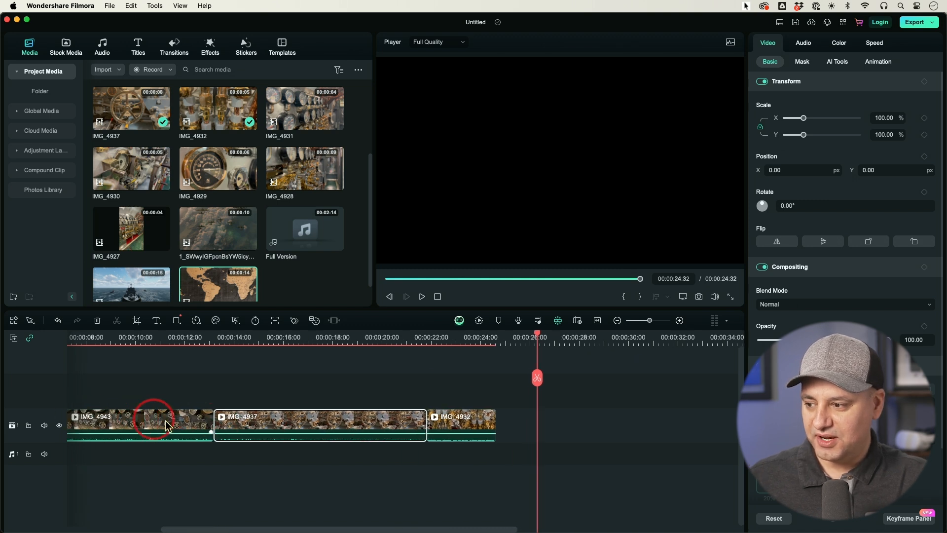
drag(213, 419, 295, 418)
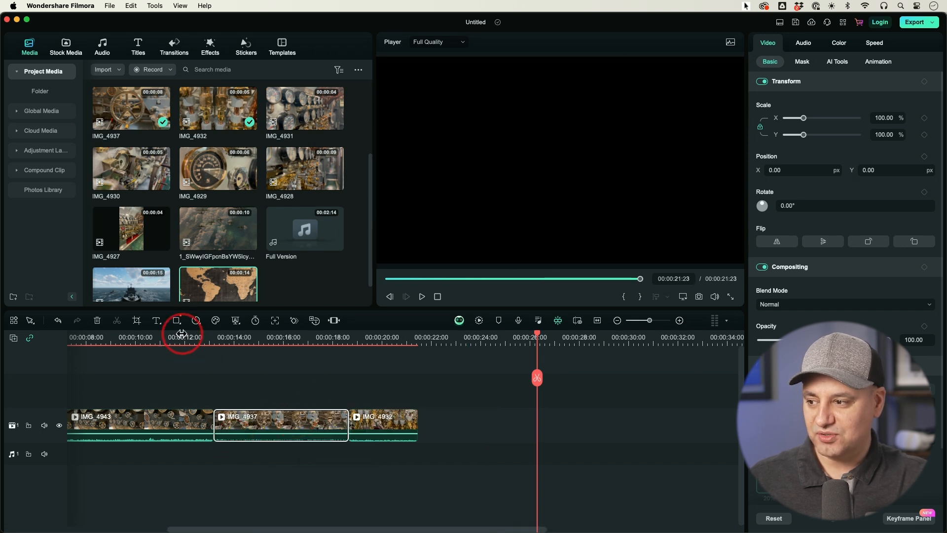
drag(181, 336, 185, 337)
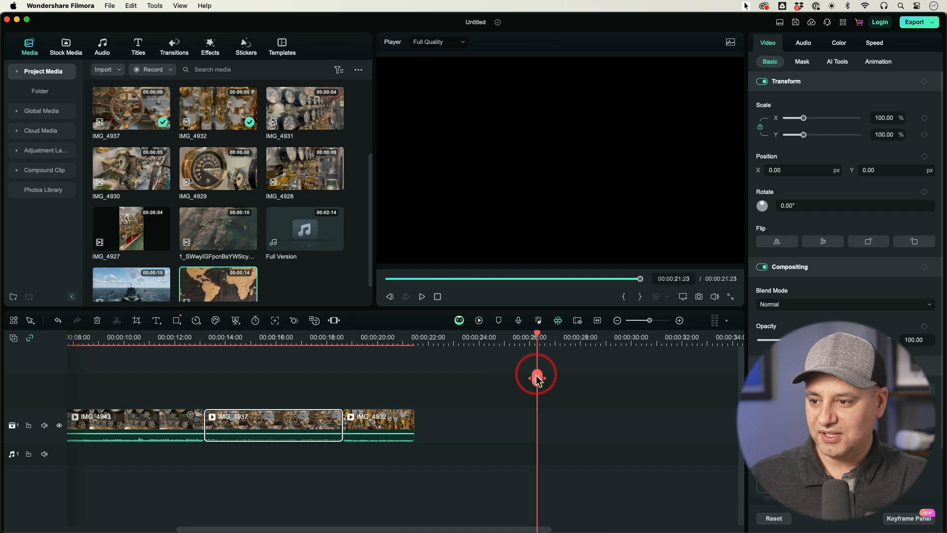
drag(537, 378, 263, 391)
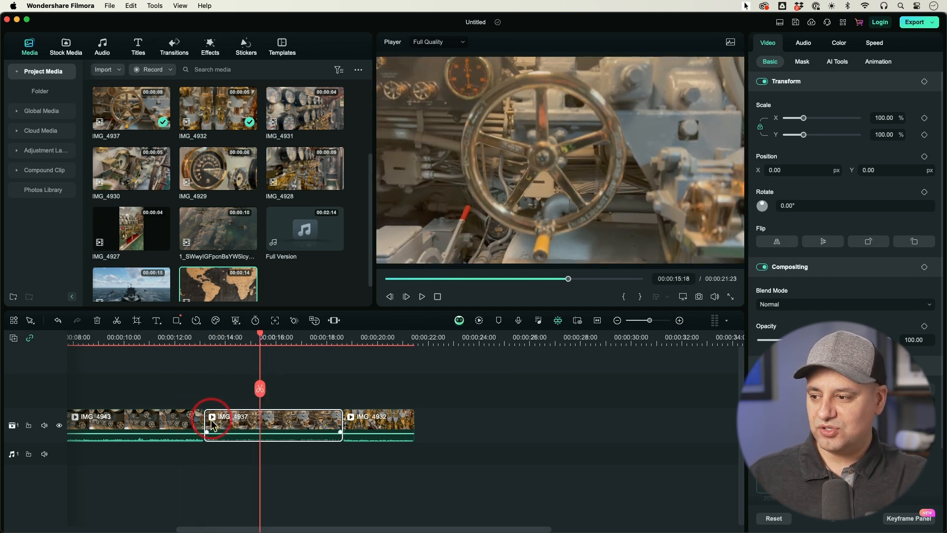
drag(206, 417, 250, 417)
drag(260, 389, 246, 394)
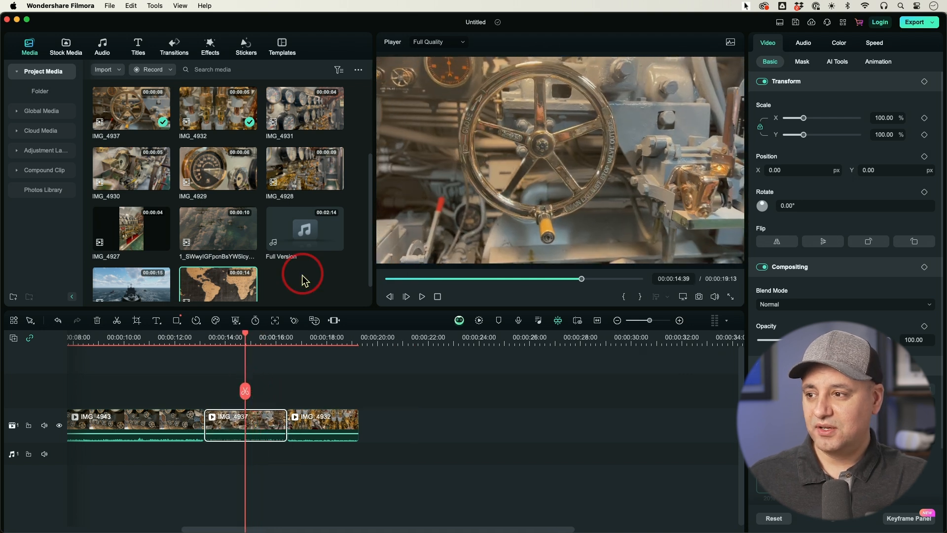
Add IMG_4929 to the first video track directly after the IMG_4932 clip
scroll(304, 274, down, 1)
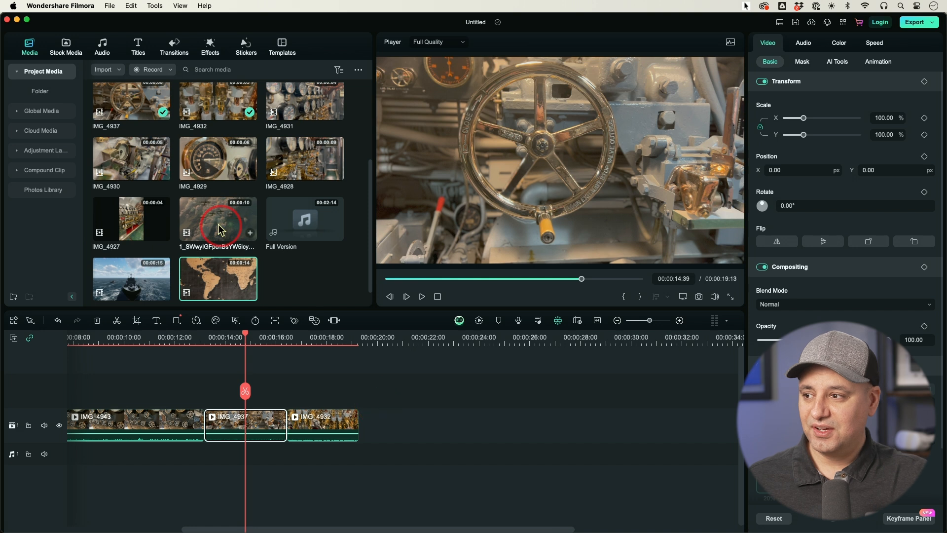
drag(215, 167, 368, 433)
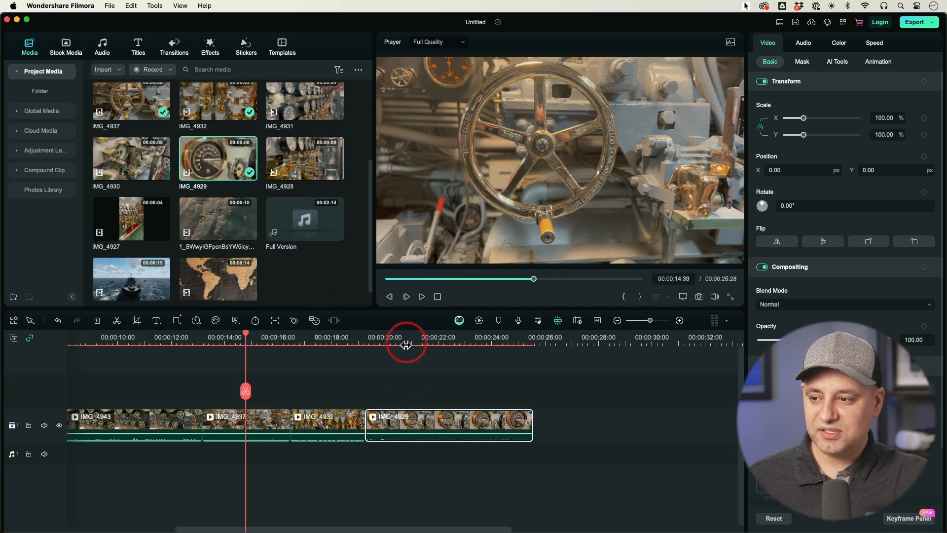
Split the IMG_4929 clip at 00:00:21:11 and place the playhead at 00:00:23:49 within its second part
drag(248, 391, 419, 397)
click(416, 423)
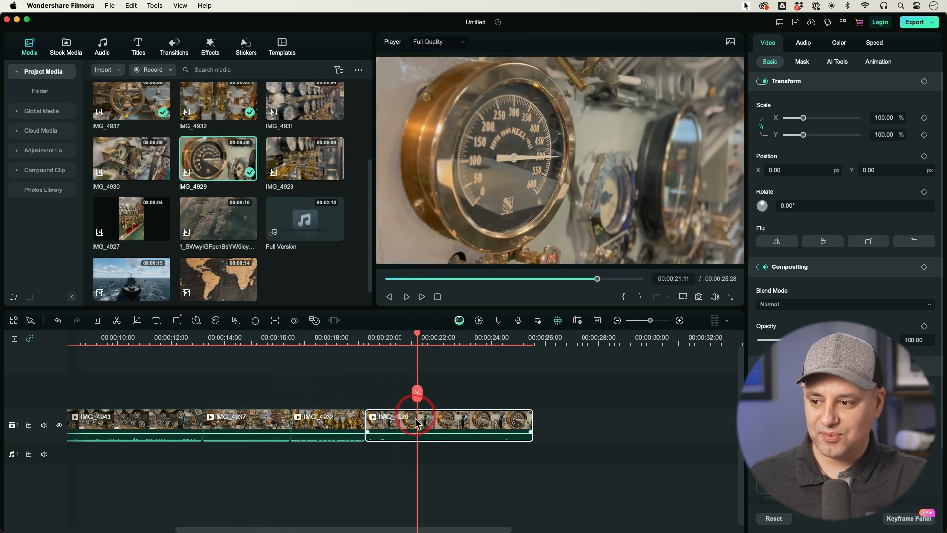
click(416, 431)
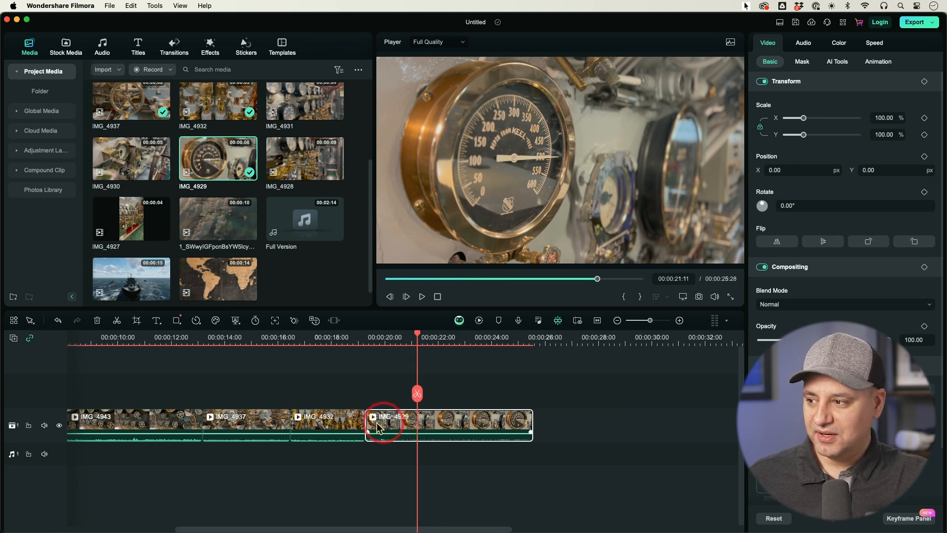
click(116, 321)
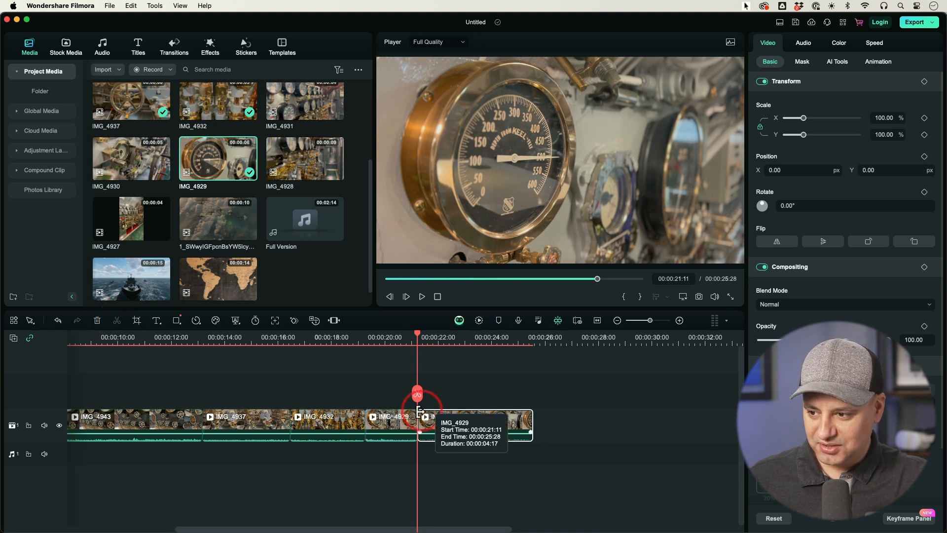
drag(418, 393, 492, 394)
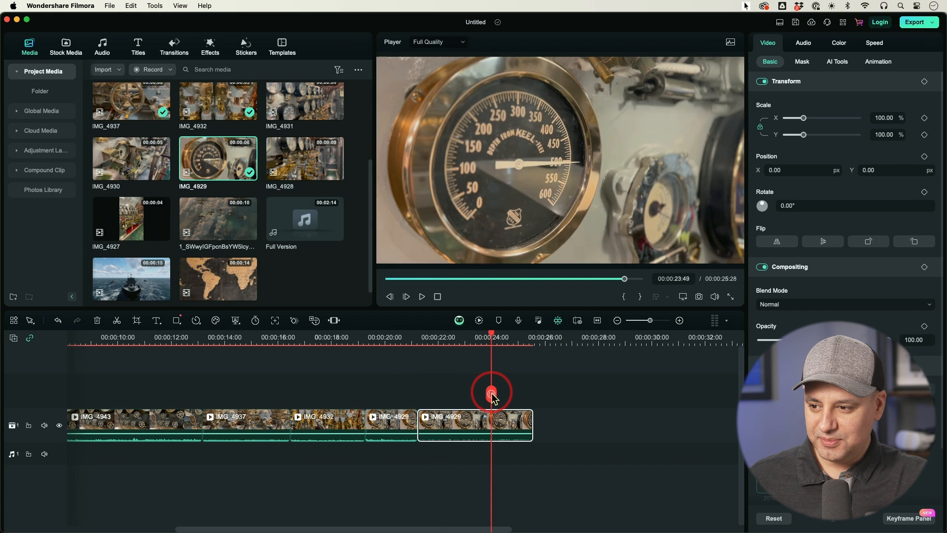
Split the second IMG_4929 part at 00:00:23:49 and delete the middle section, closing the gap
click(119, 322)
drag(444, 397, 480, 398)
click(445, 427)
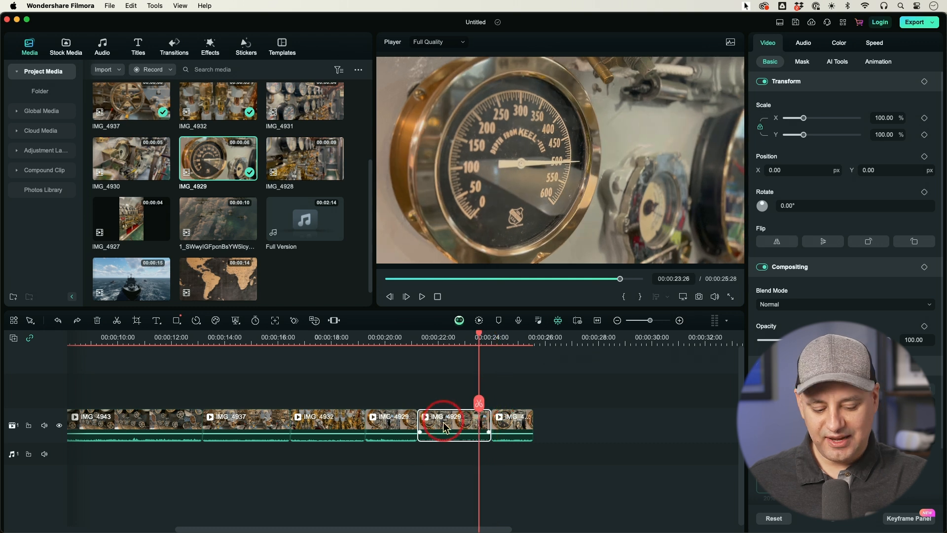
key(Delete)
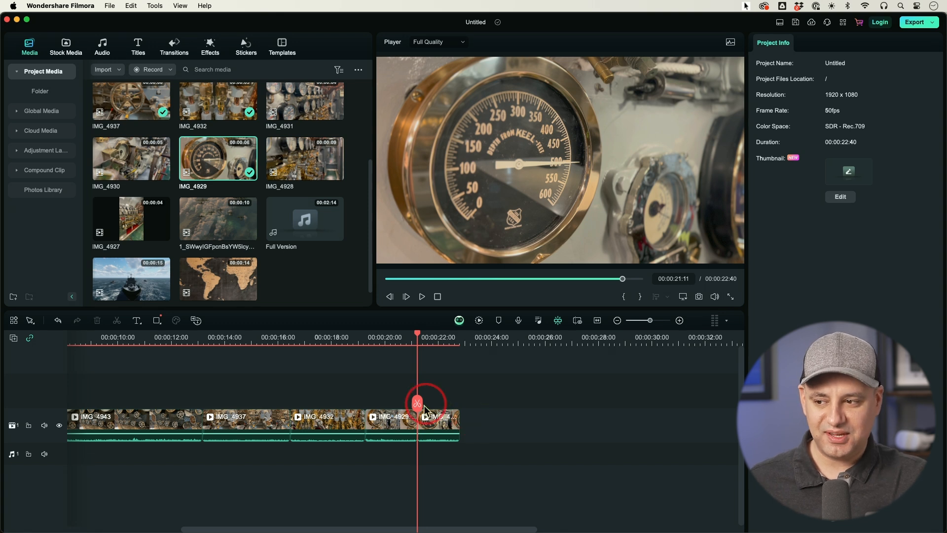
Insert IMG_4930 between the two IMG_4929 pieces on the first video track without gaps and check the resulting sequence
drag(416, 407, 624, 425)
click(241, 262)
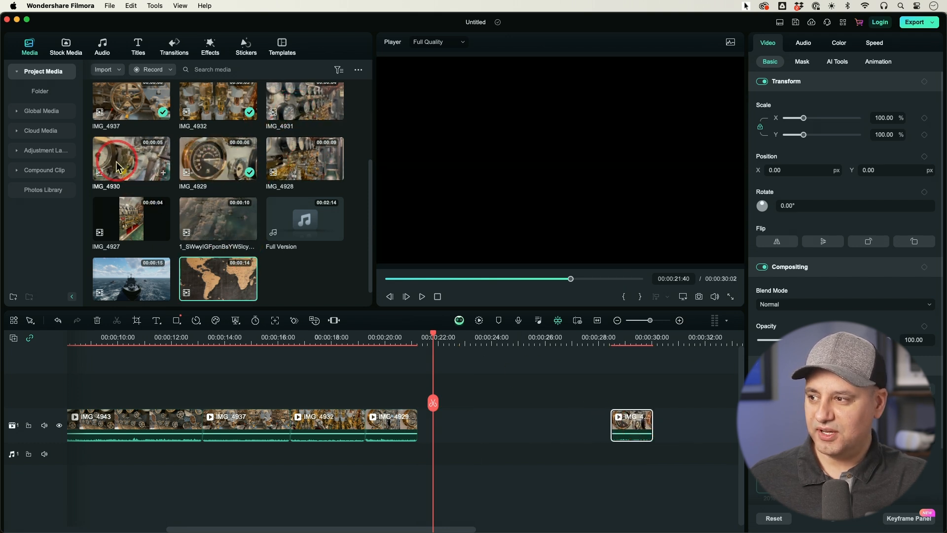
drag(130, 160, 423, 431)
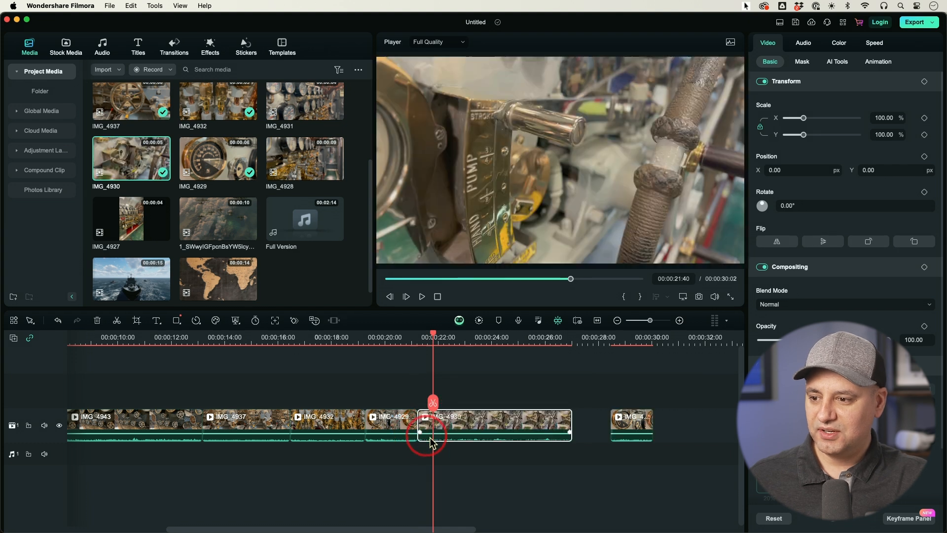
drag(628, 431, 590, 438)
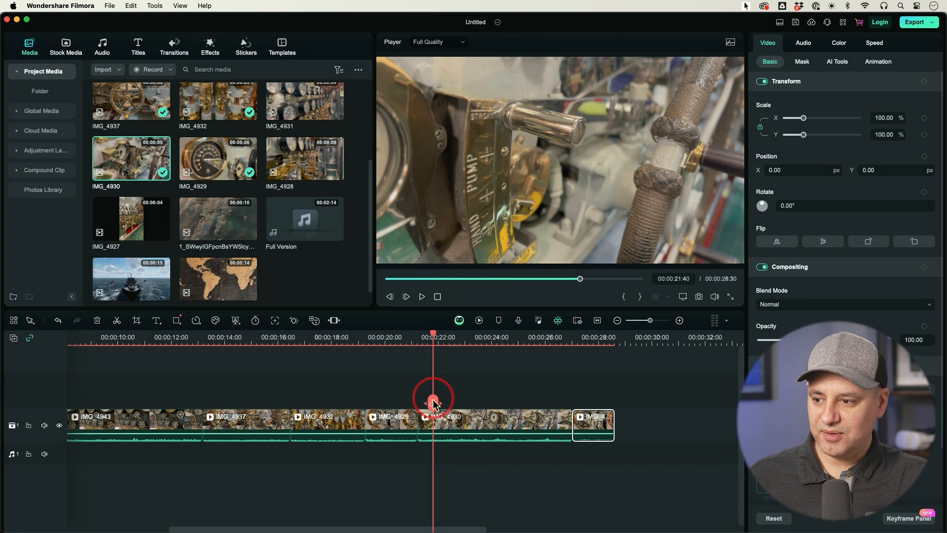
drag(433, 403, 582, 405)
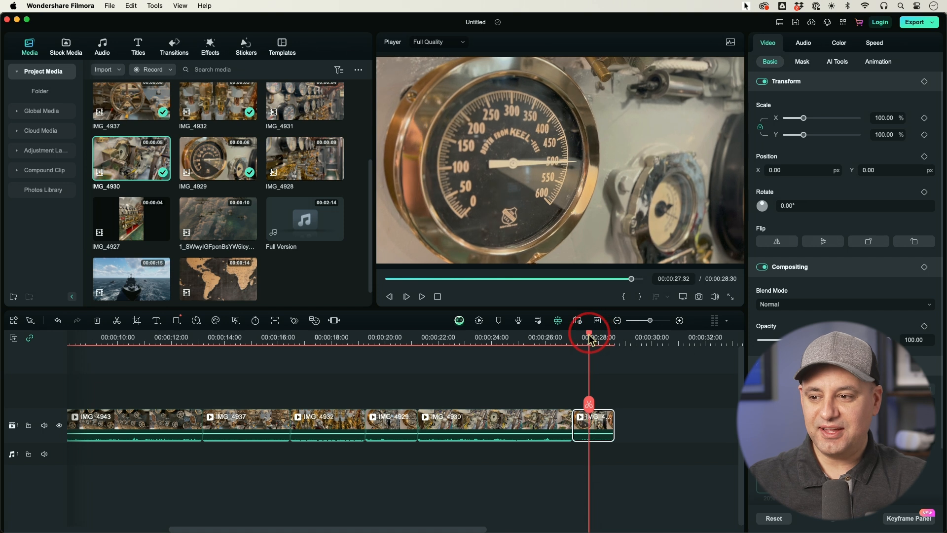
drag(594, 405, 355, 409)
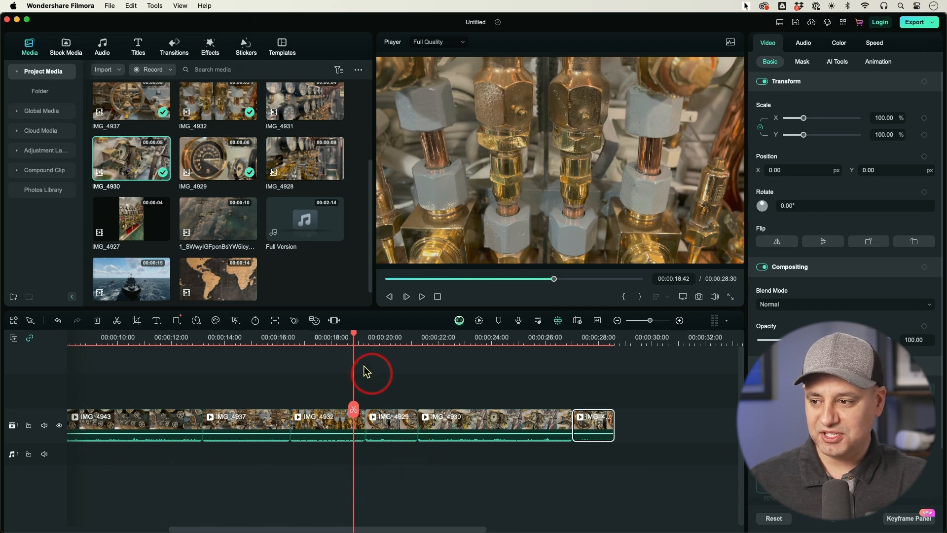
Place The World Map 2 on a second video track above the existing clips, starting at 00:00:03:07
drag(354, 410, 152, 413)
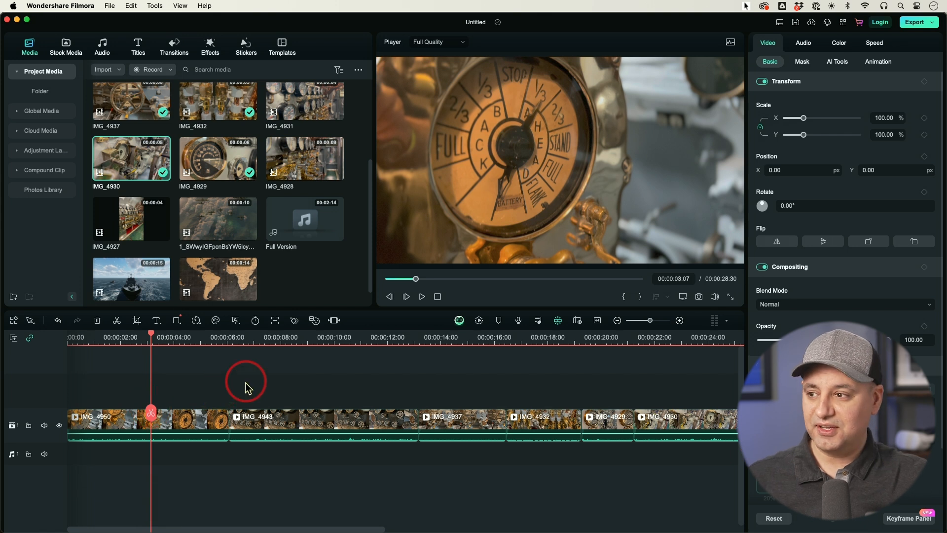
scroll(246, 266, down, 1)
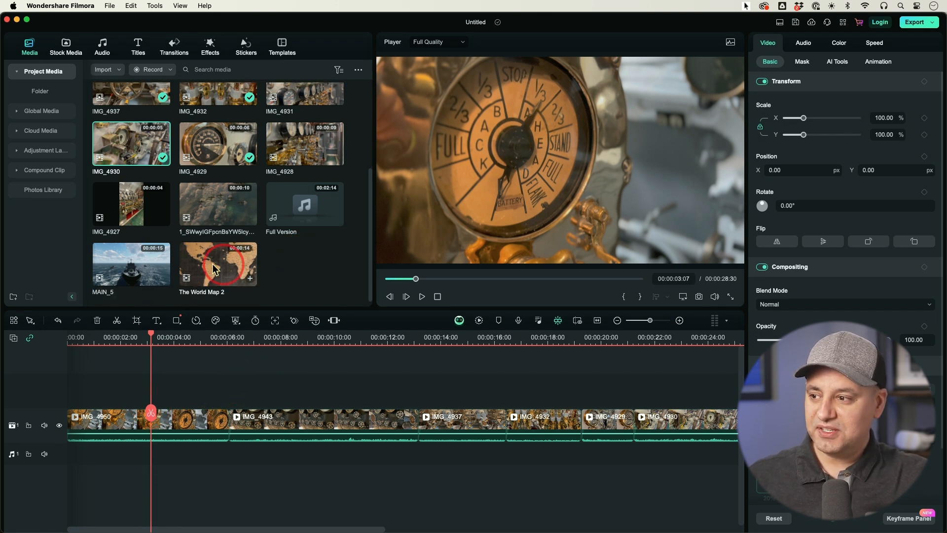
double_click(215, 270)
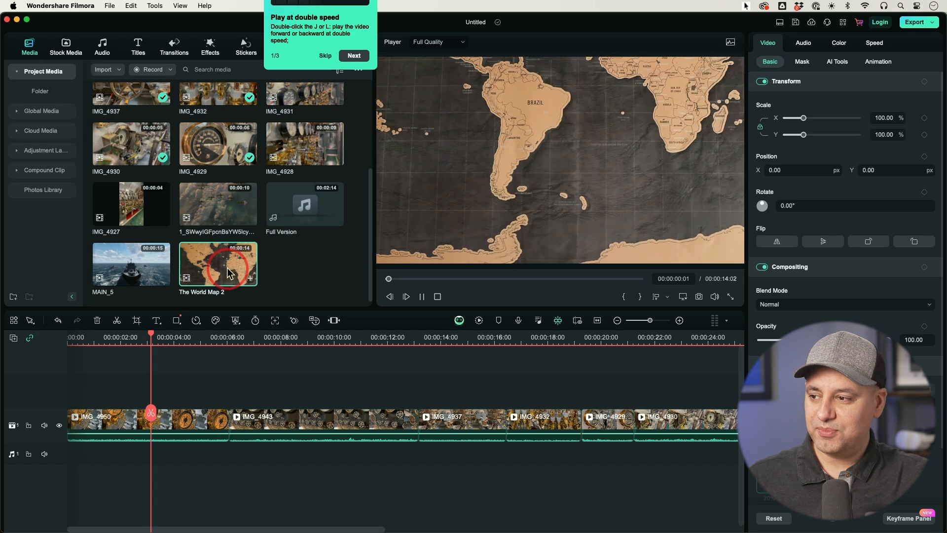
drag(226, 262, 160, 406)
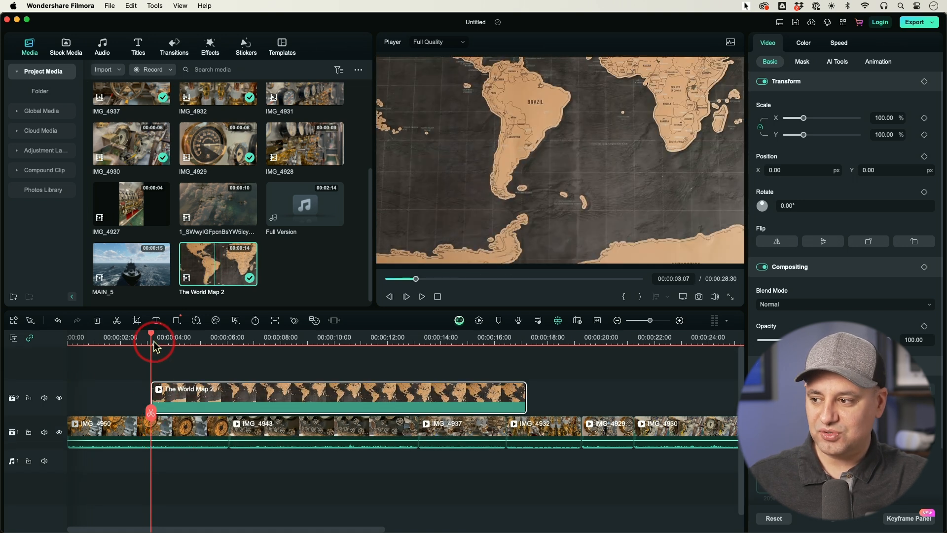
Check where the overlay ends and trim the end of The World Map 2 back to the end of IMG_4943
drag(150, 338, 600, 352)
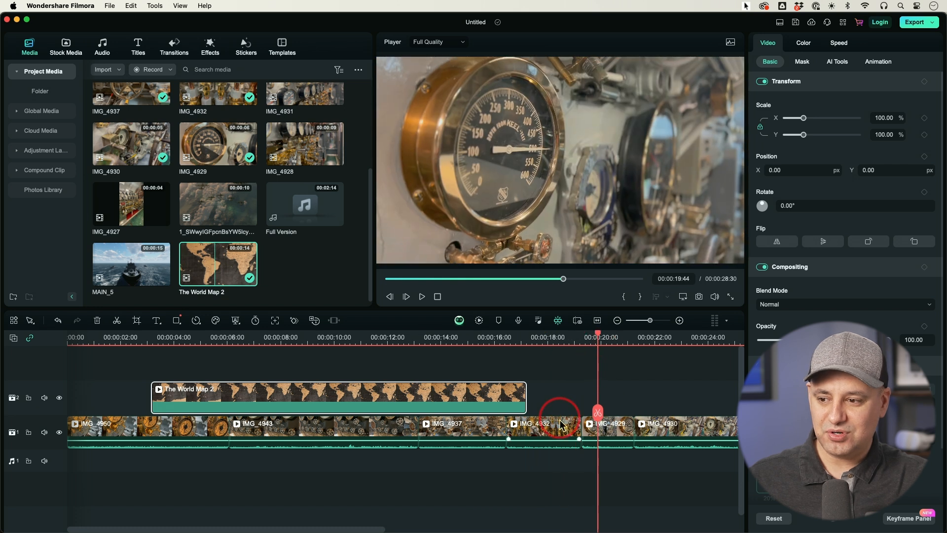
click(529, 400)
click(516, 395)
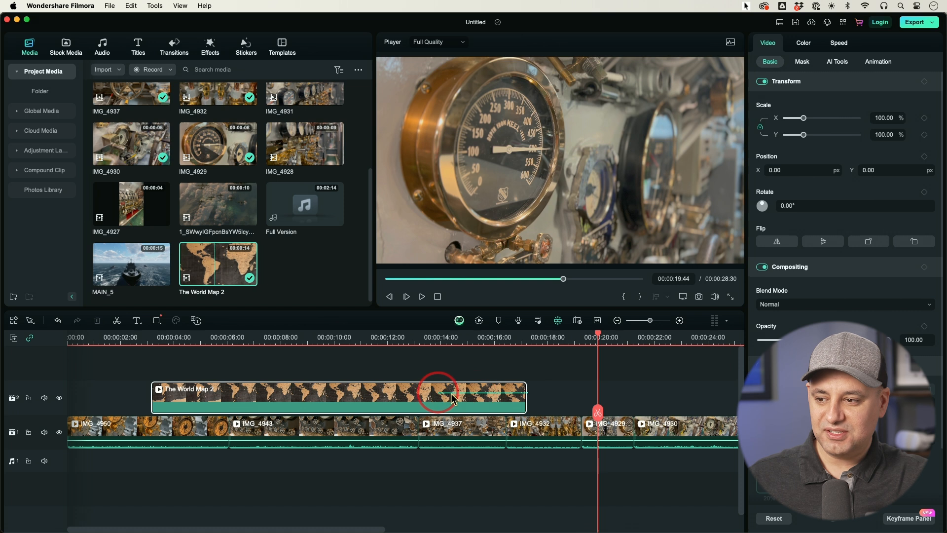
drag(526, 391, 418, 390)
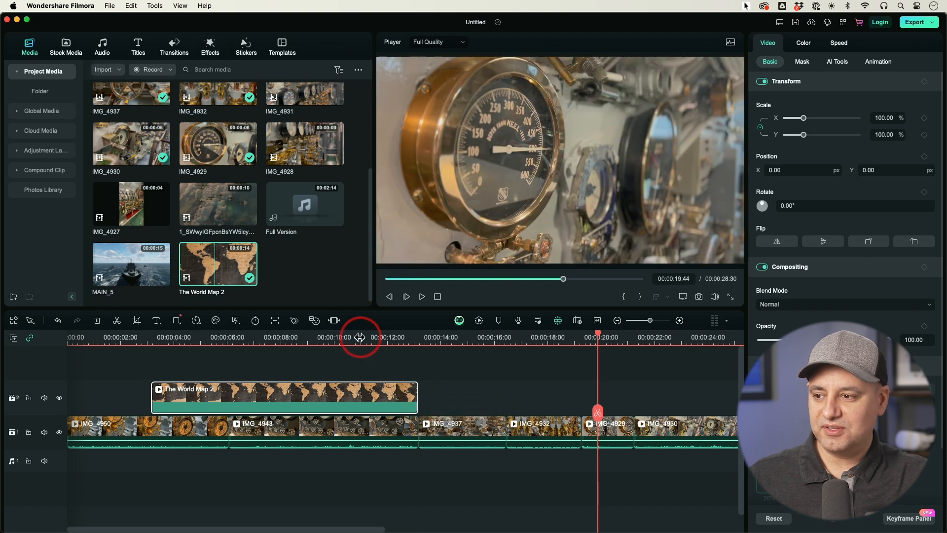
Add a shortened MAIN_5 at 00:00:14:30 and the world-war-ii clip starting above IMG_4929 to the second video track
click(360, 340)
drag(360, 409, 457, 412)
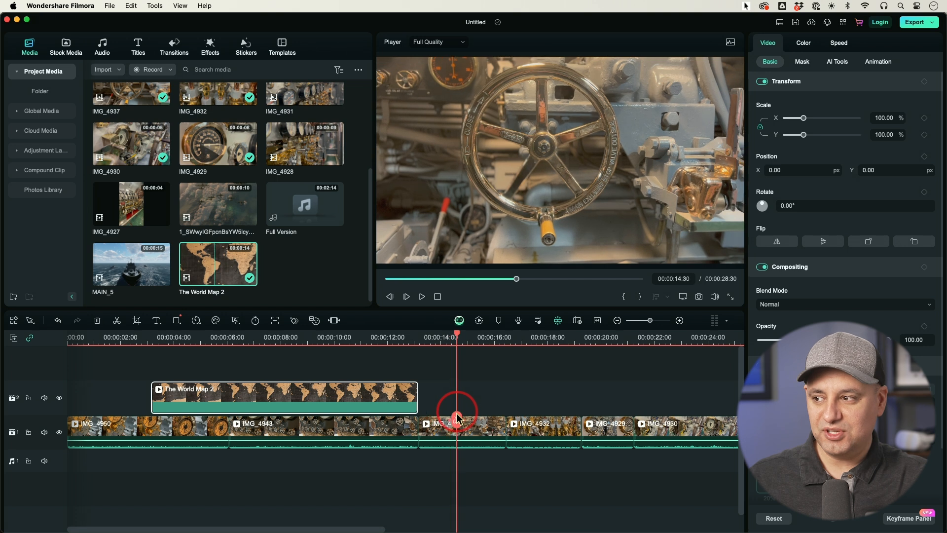
drag(138, 256, 459, 408)
drag(454, 336, 581, 416)
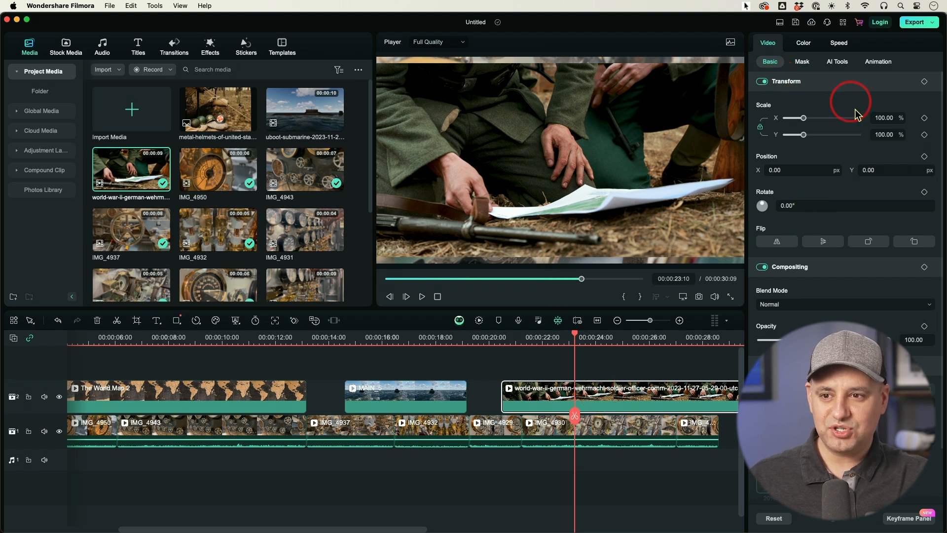
Try the world-war-ii clip at 48.98% scale with an X position of 29 px, and undo the position change
scroll(876, 136, down, 1)
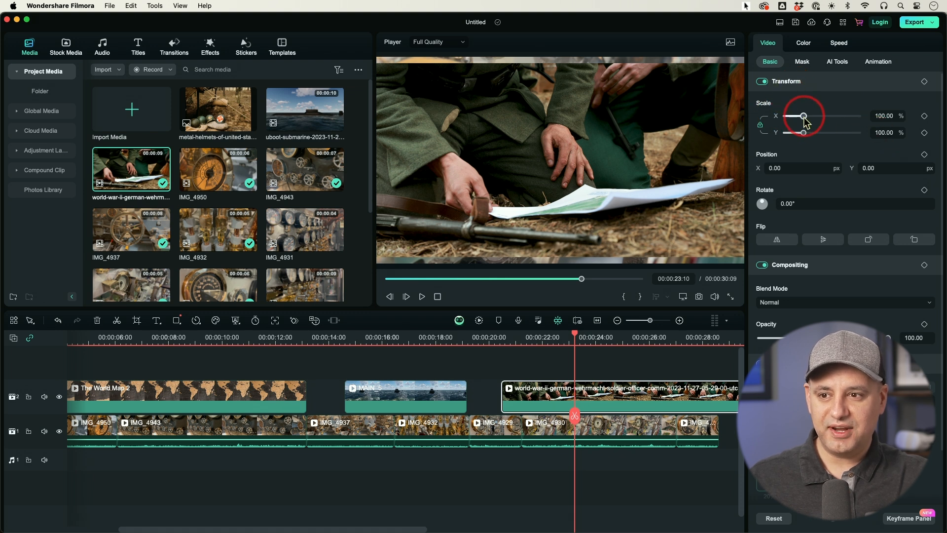
drag(804, 118, 796, 118)
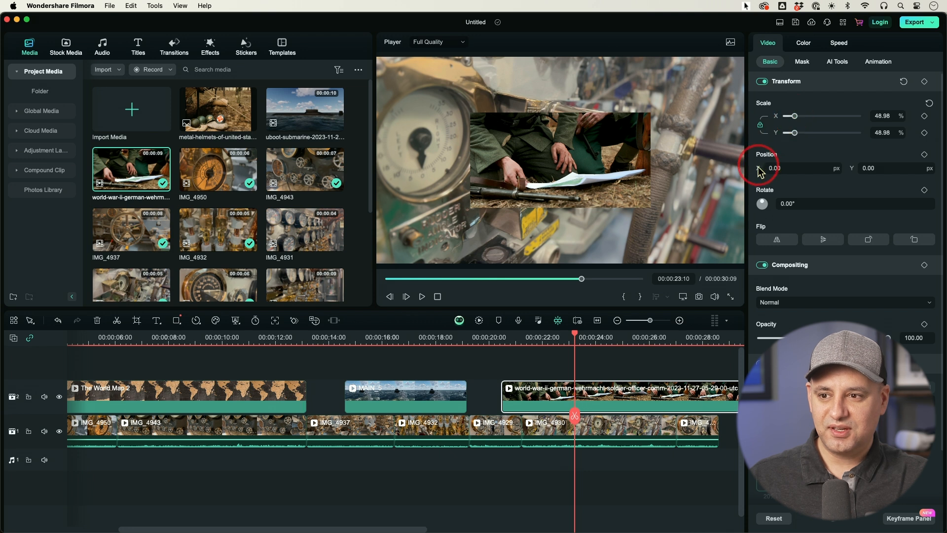
drag(760, 172, 921, 169)
key(super+z)
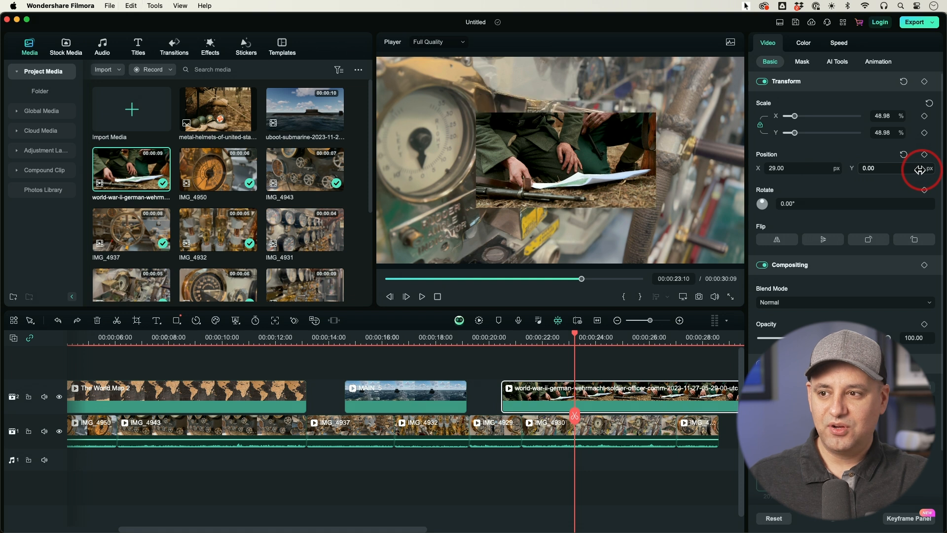
key(super+z)
Set the world-war-ii clip's scale to 127.89% so it fills the frame, and check it at 00:00:21:48
drag(795, 117, 810, 118)
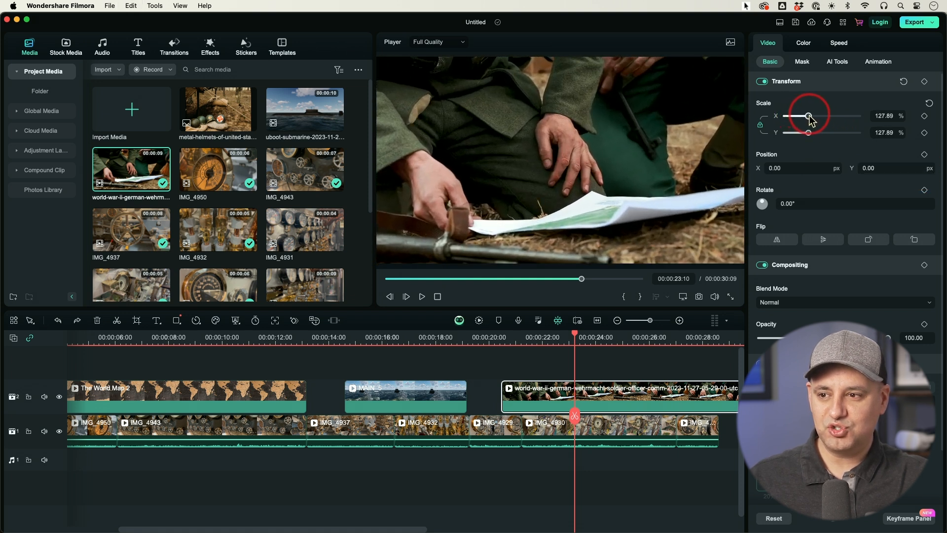
drag(576, 338, 542, 340)
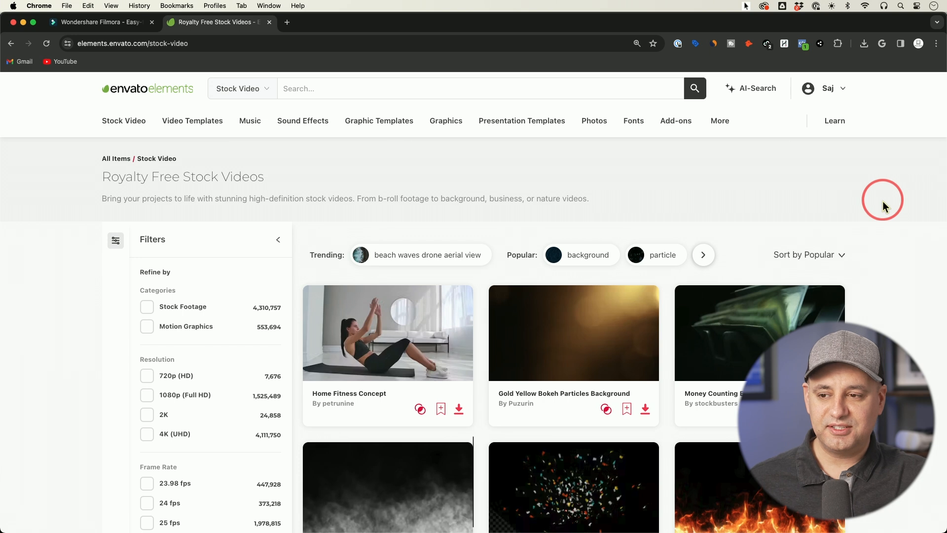
Switch to Chrome and look over the Envato Elements stock video page and its royalty-free music catalogue
scroll(883, 201, down, 2)
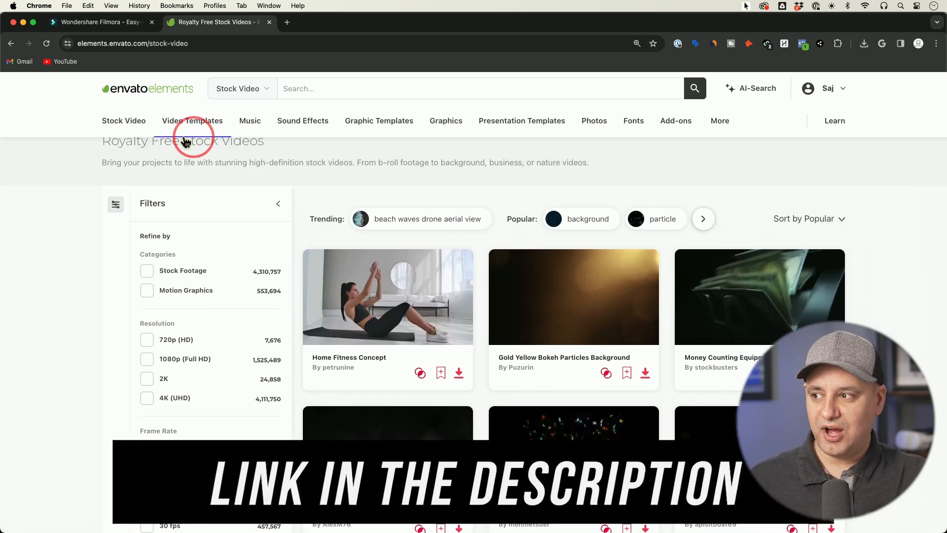
mouse_move(126, 127)
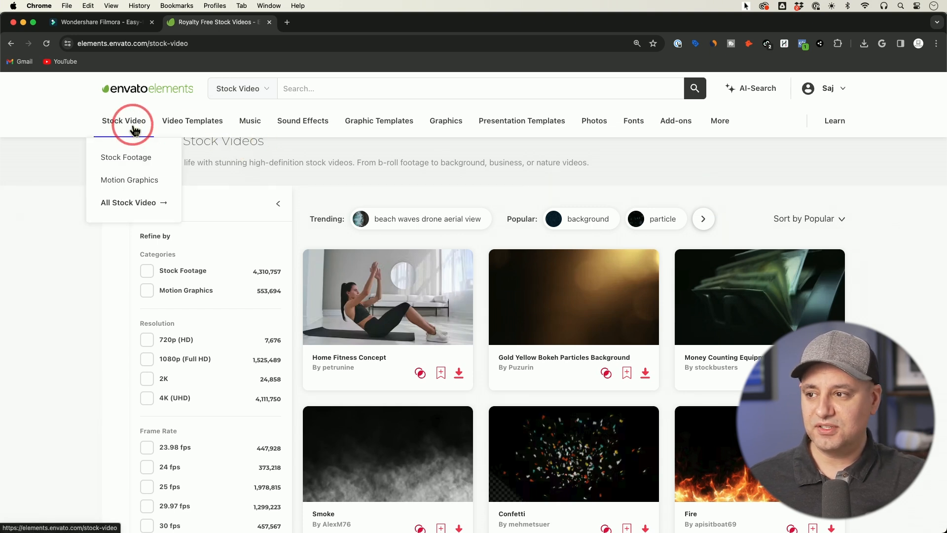
click(249, 121)
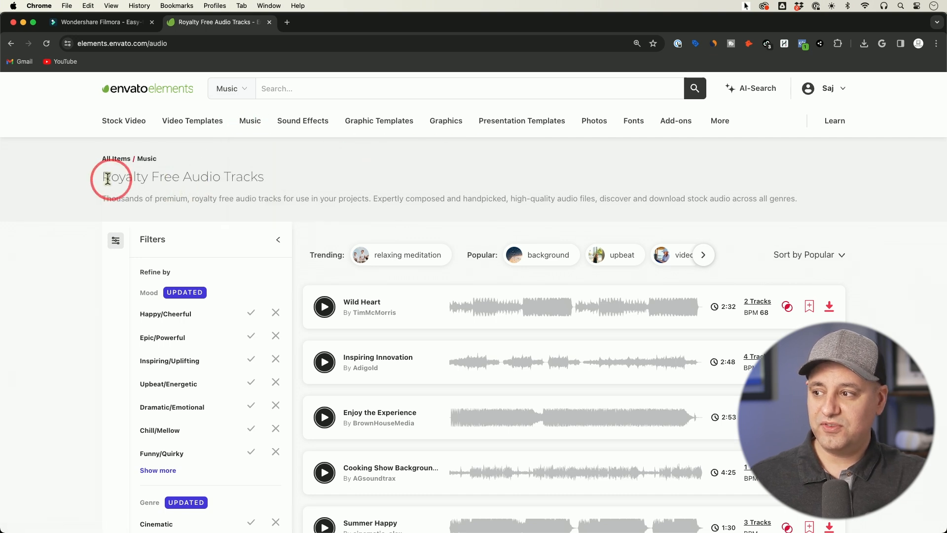
drag(101, 176, 283, 182)
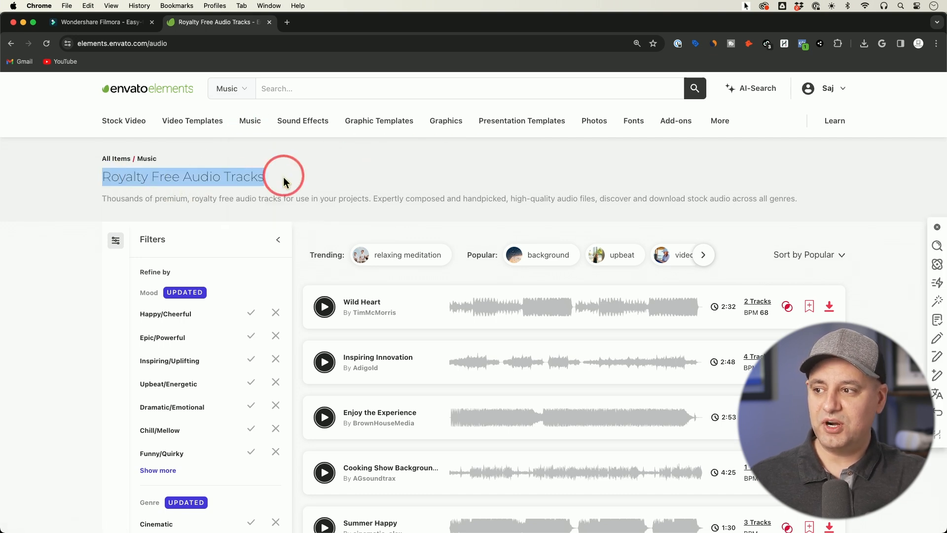
click(190, 177)
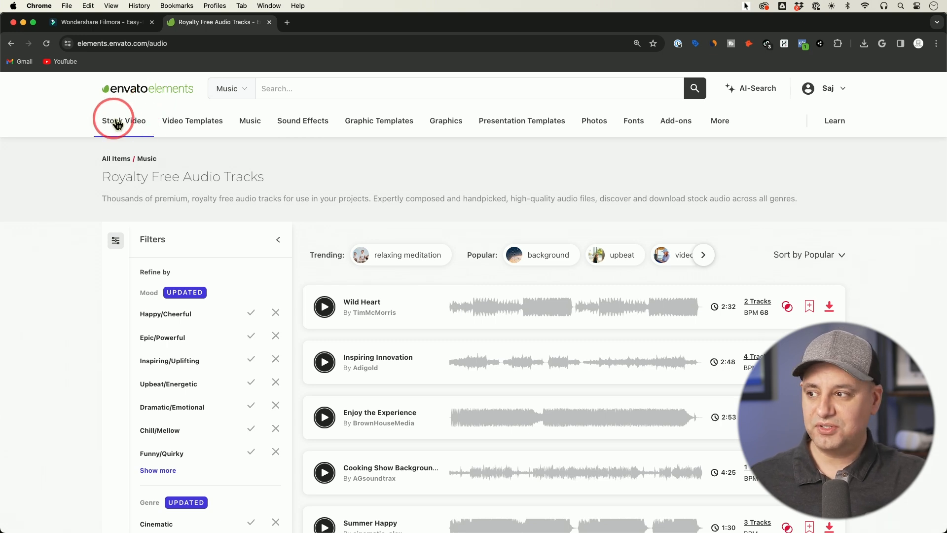
mouse_move(459, 134)
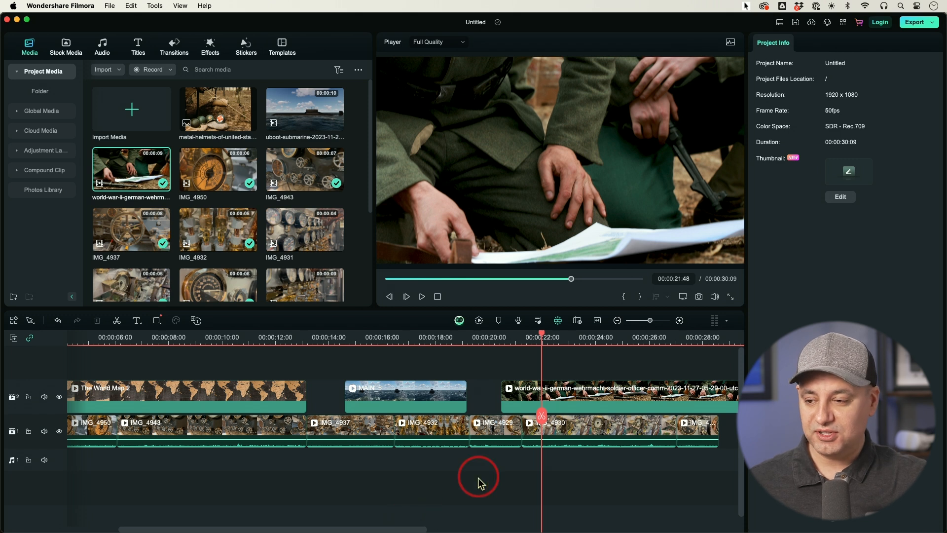
Return to Filmora and detach the audio from the IMG_4950 clip at the start of the first video track
scroll(457, 468, left, 5)
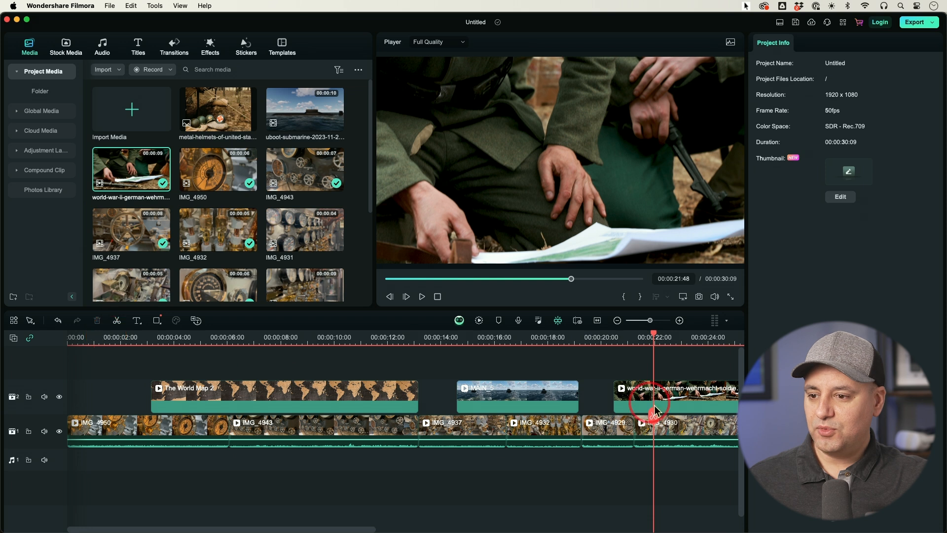
drag(656, 418, 129, 437)
click(134, 442)
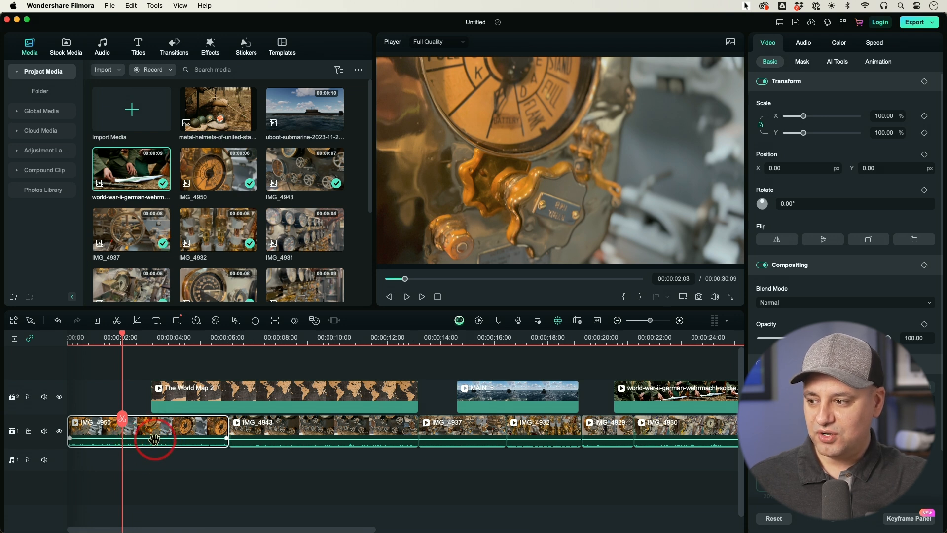
right_click(153, 431)
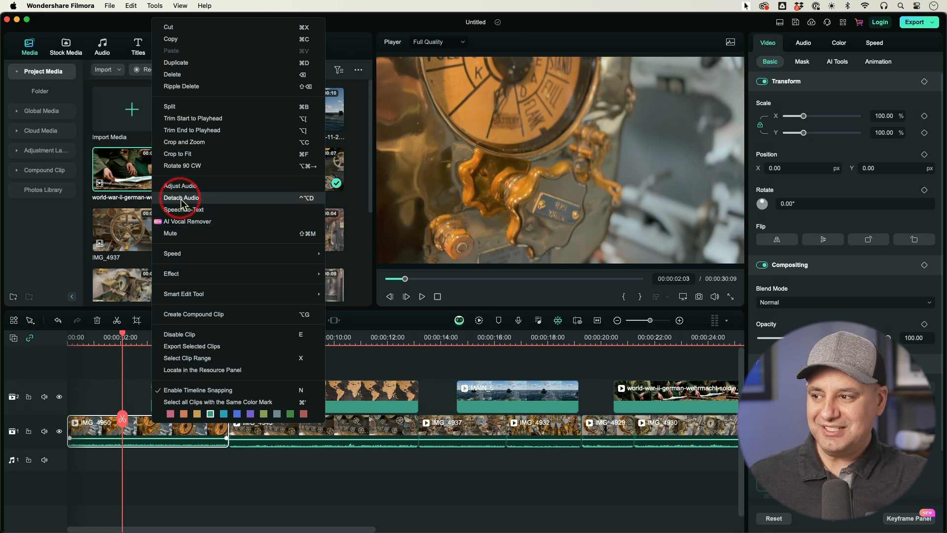
click(204, 200)
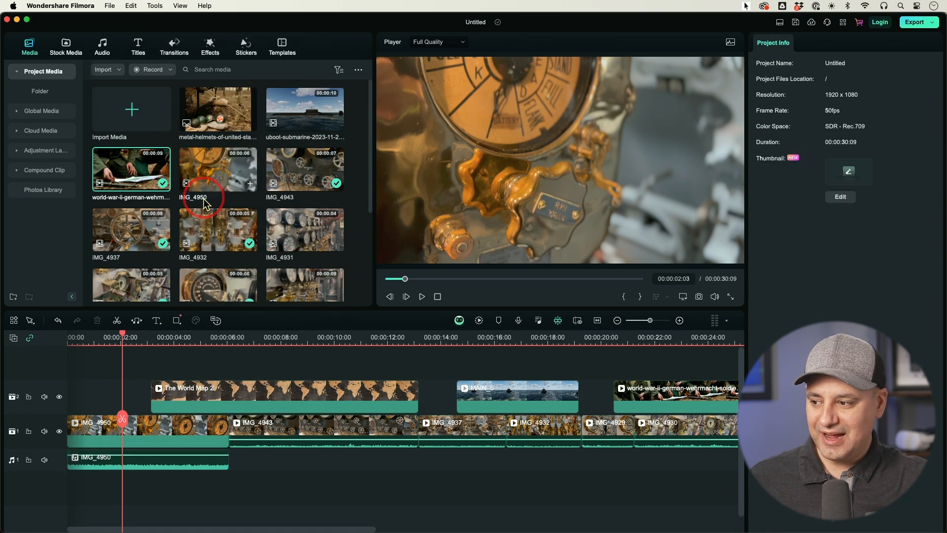
Delete the detached IMG_4950 audio clip from the audio track, undoing and redoing the deletion once
click(186, 463)
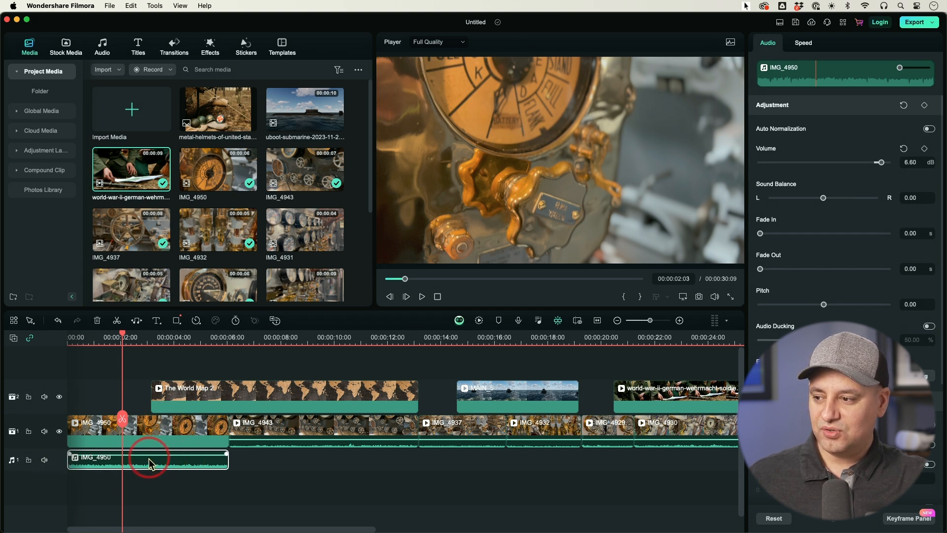
key(Delete)
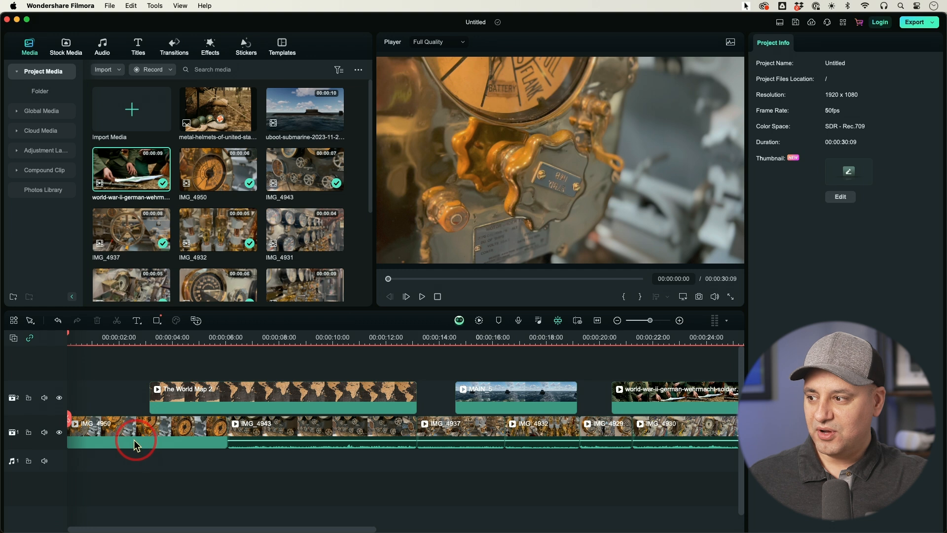
click(57, 320)
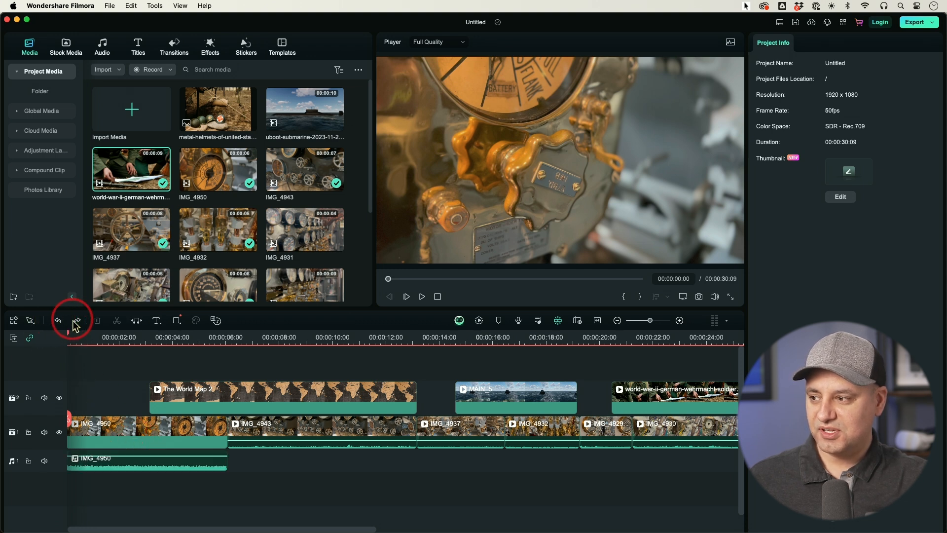
click(77, 321)
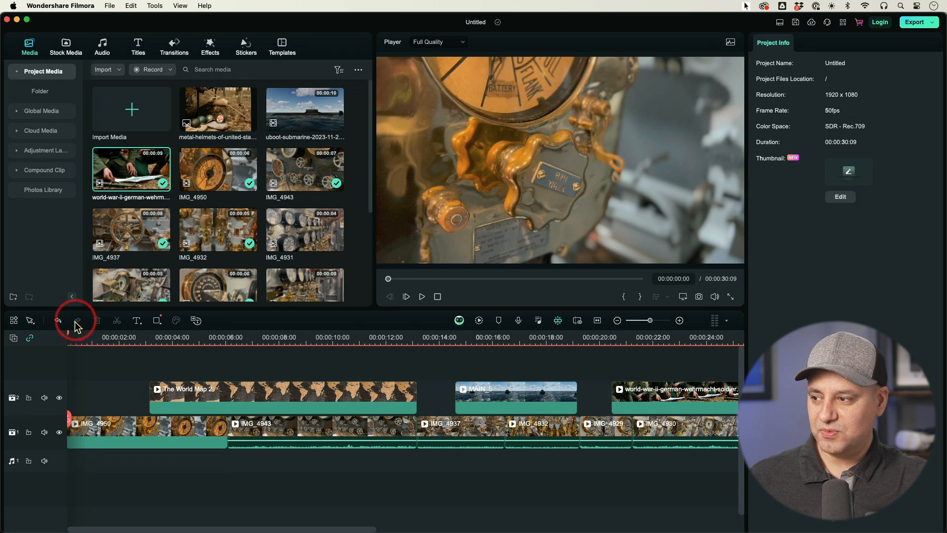
Undo the deletion of the detached IMG_4950 audio clip
click(58, 320)
click(269, 443)
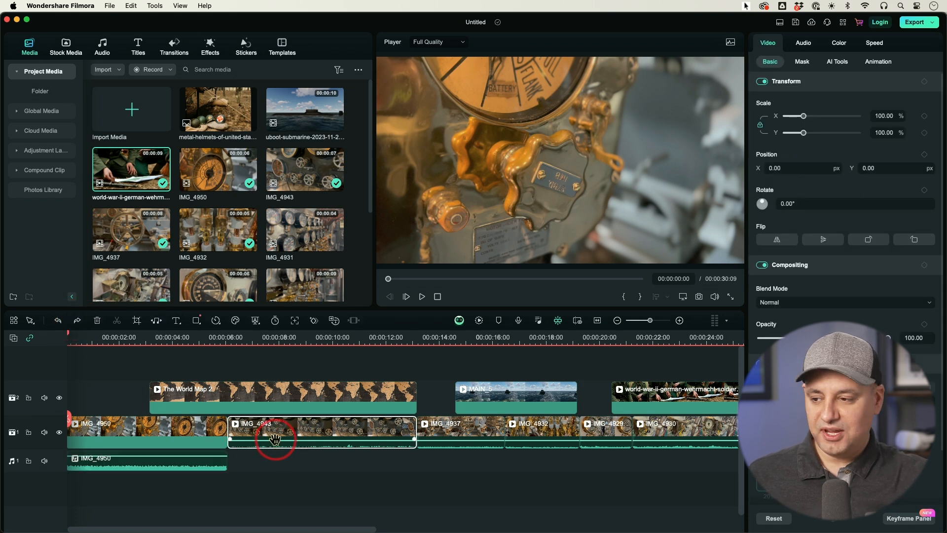
key(Delete)
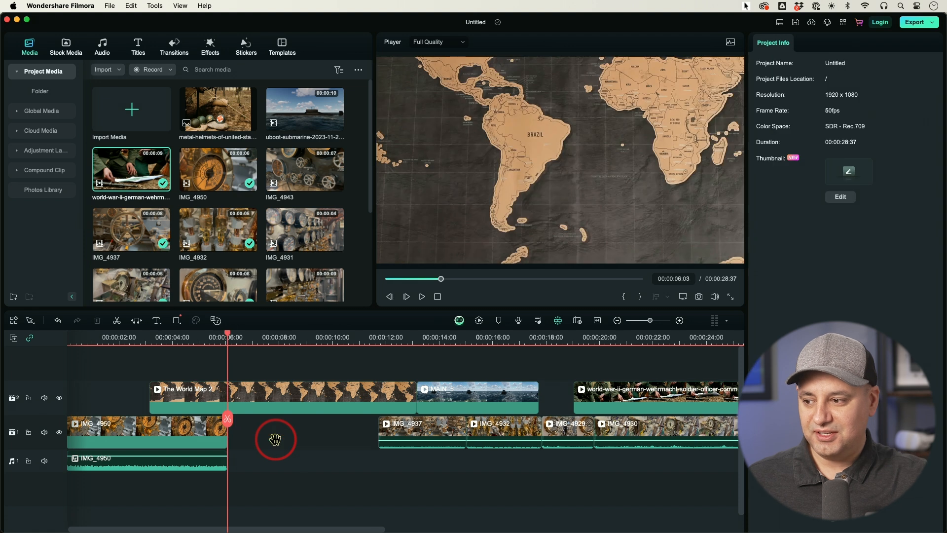
key(super+z)
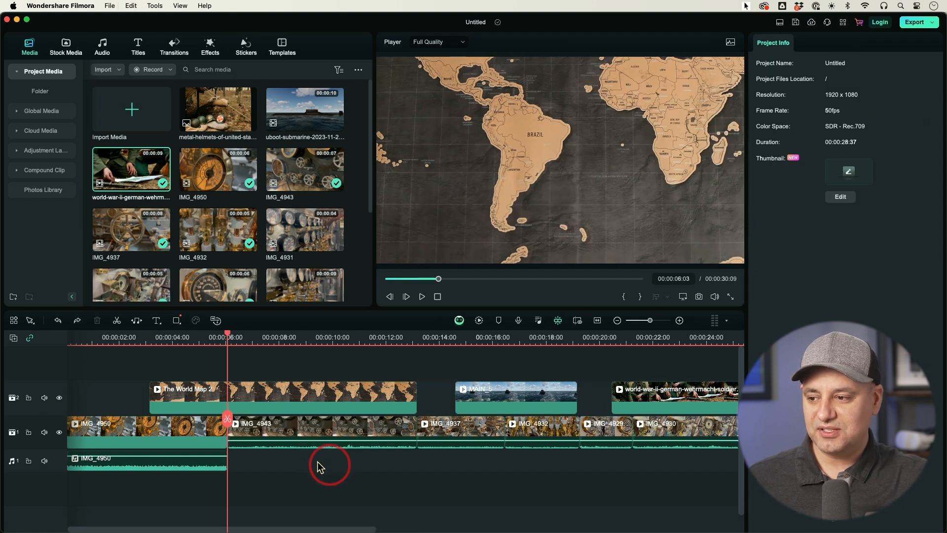
Silence the detached IMG_4950 audio clip by lowering its volume to -∞ dB
click(195, 459)
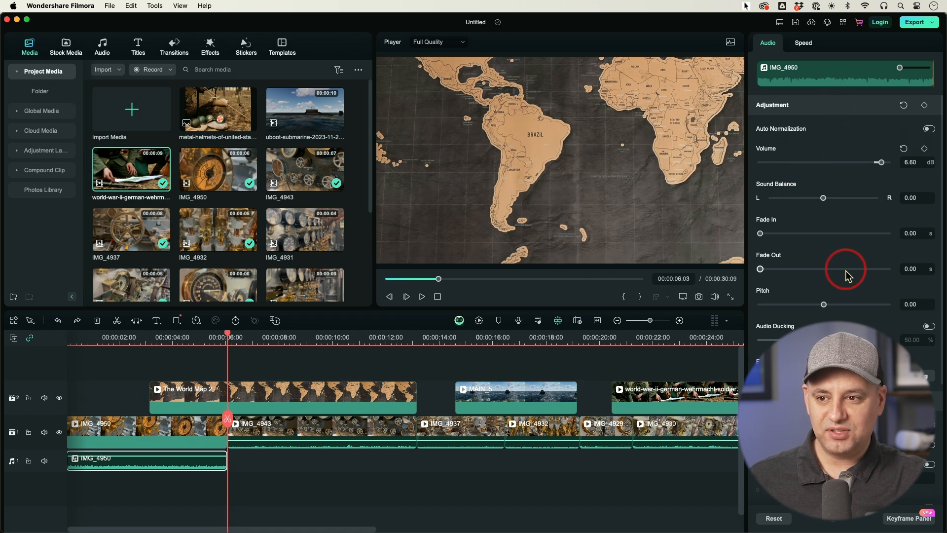
drag(881, 163, 748, 163)
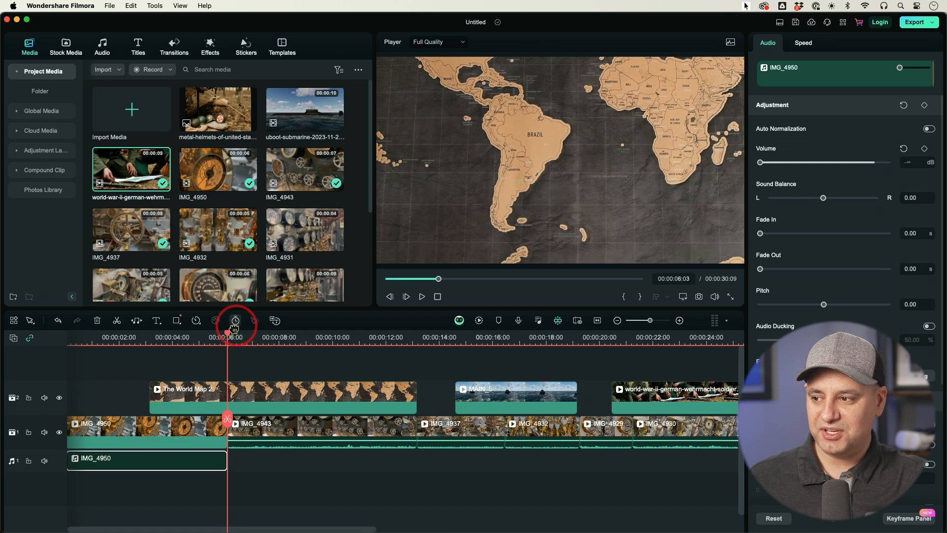
drag(227, 329, 198, 353)
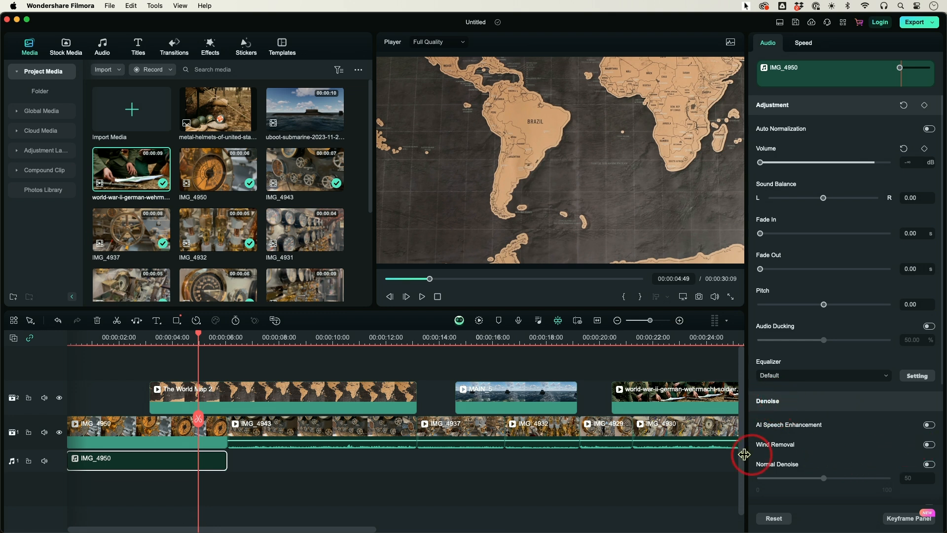
Detach the audio from the IMG_4943 clip on the first video track
click(279, 447)
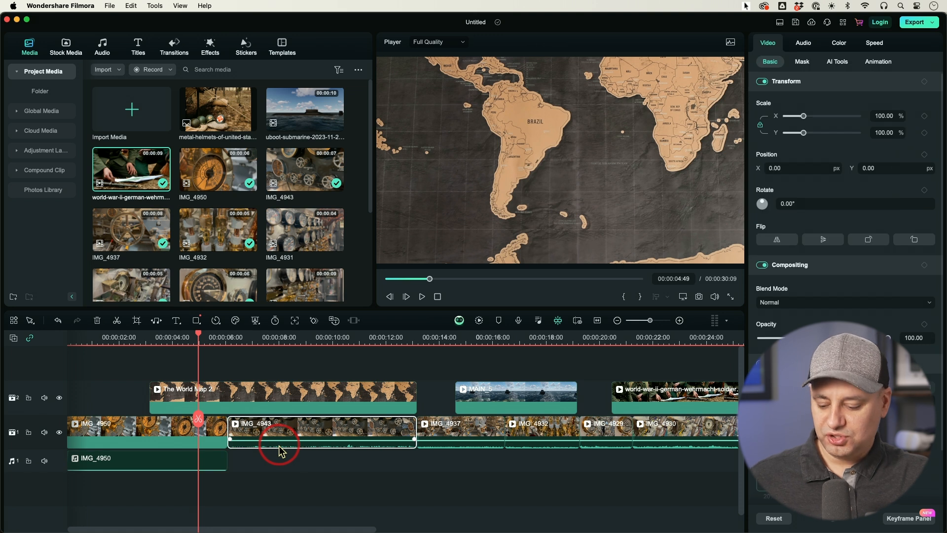
right_click(281, 449)
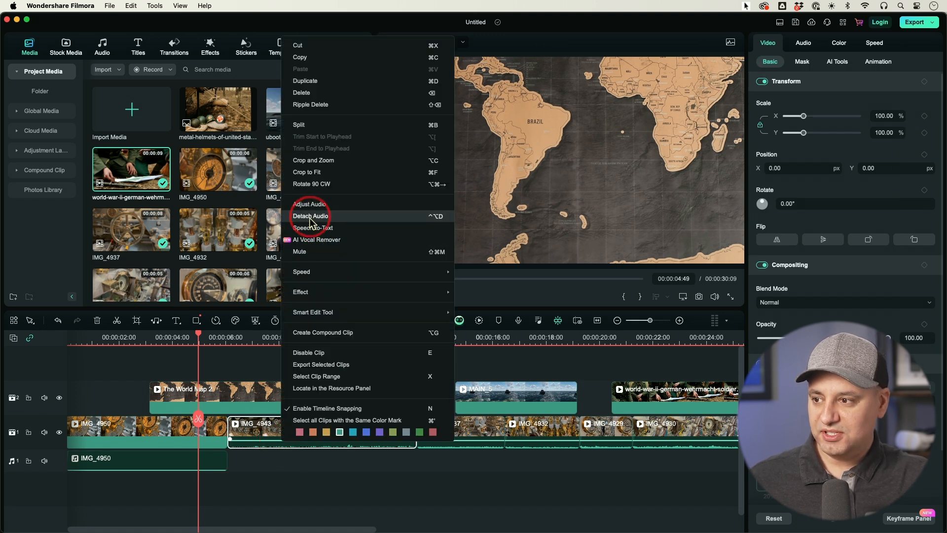
click(303, 216)
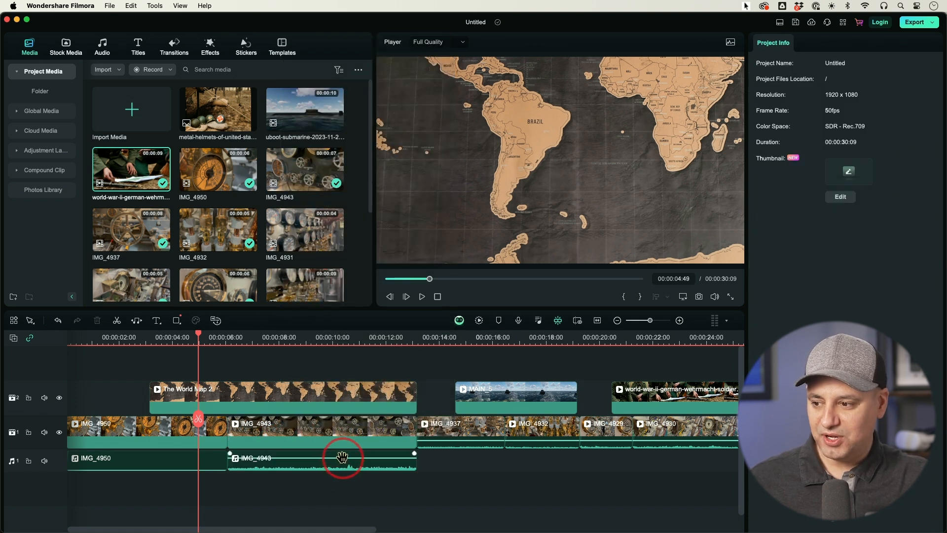
mouse_move(349, 457)
mouse_down()
mouse_move(346, 472)
mouse_move(344, 457)
mouse_up()
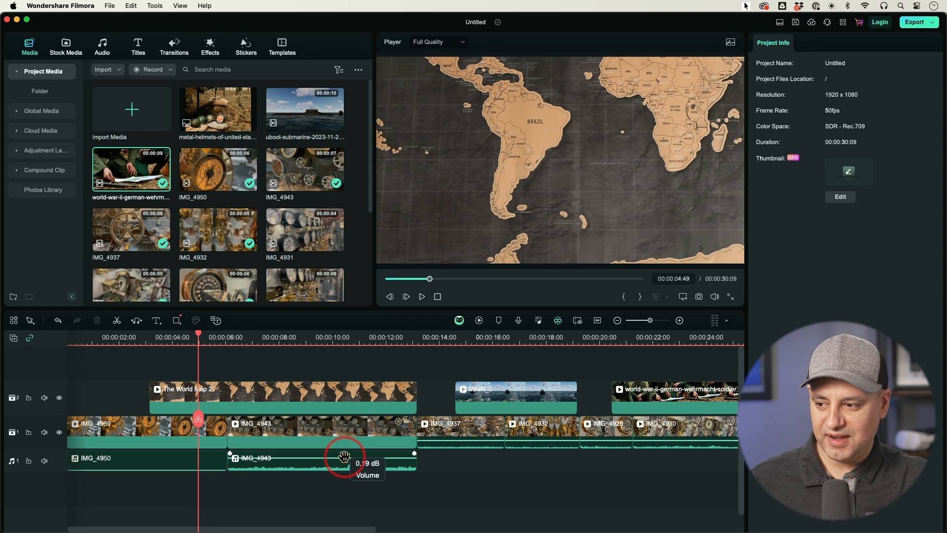
Mute the first audio track, toggling it off and on once, and mute the first video track
scroll(293, 458, left, 1)
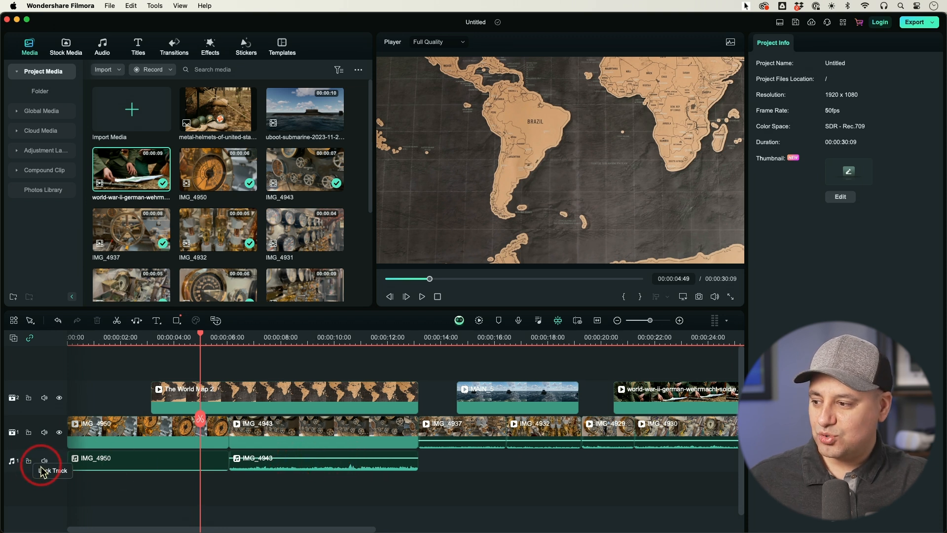
click(42, 464)
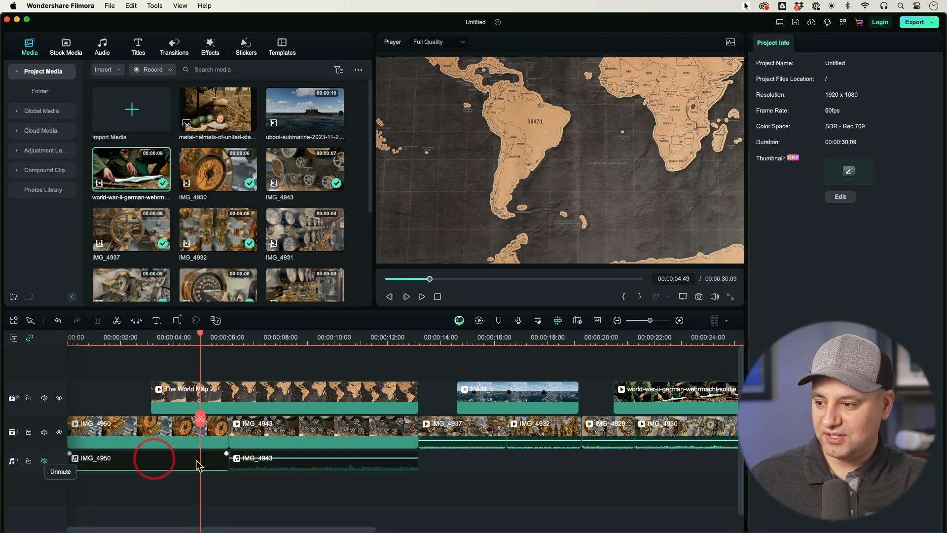
click(45, 461)
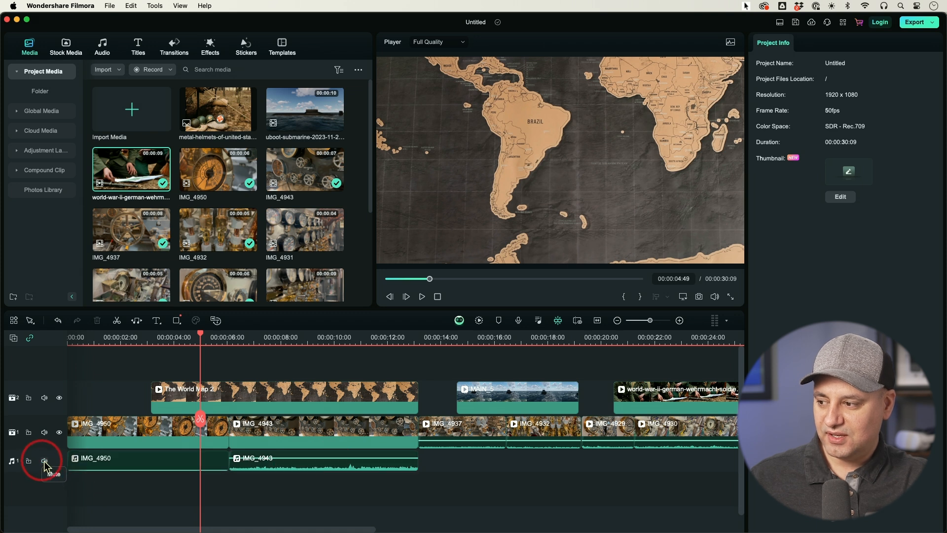
click(45, 462)
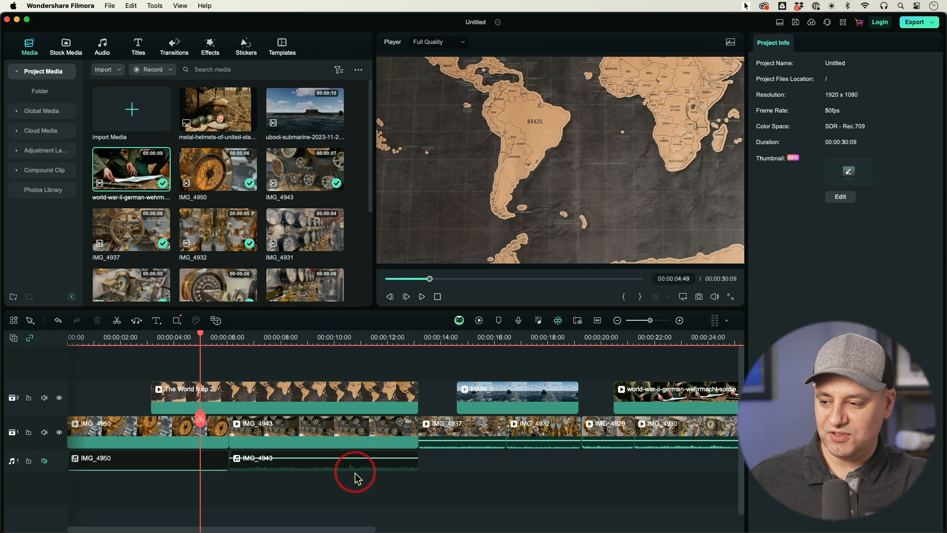
click(44, 462)
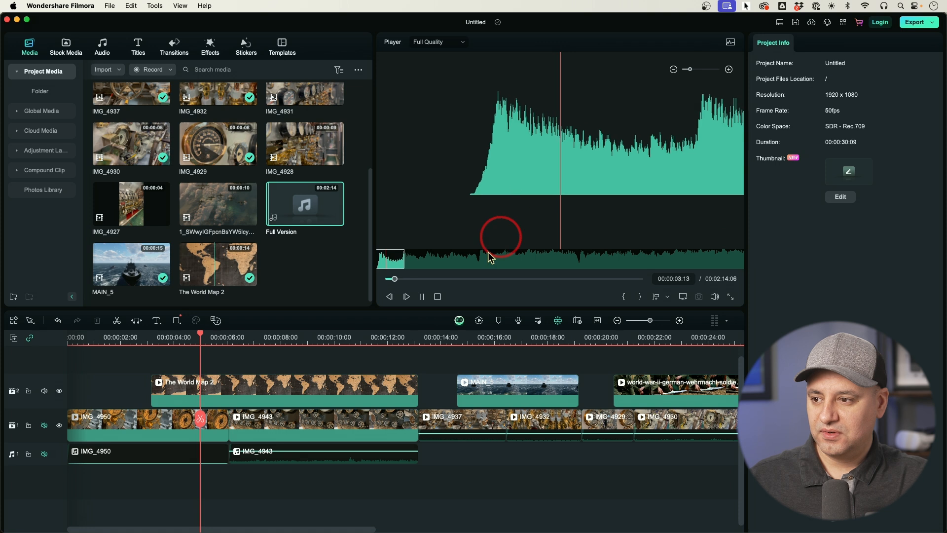
Pause the Full Version music preview and place the song at the start of a new audio track below the detached audio
click(422, 297)
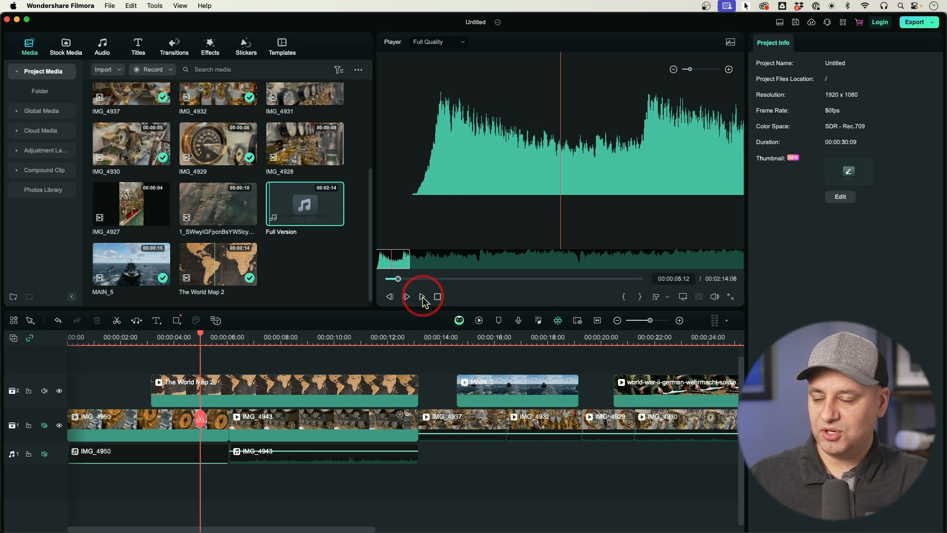
click(304, 282)
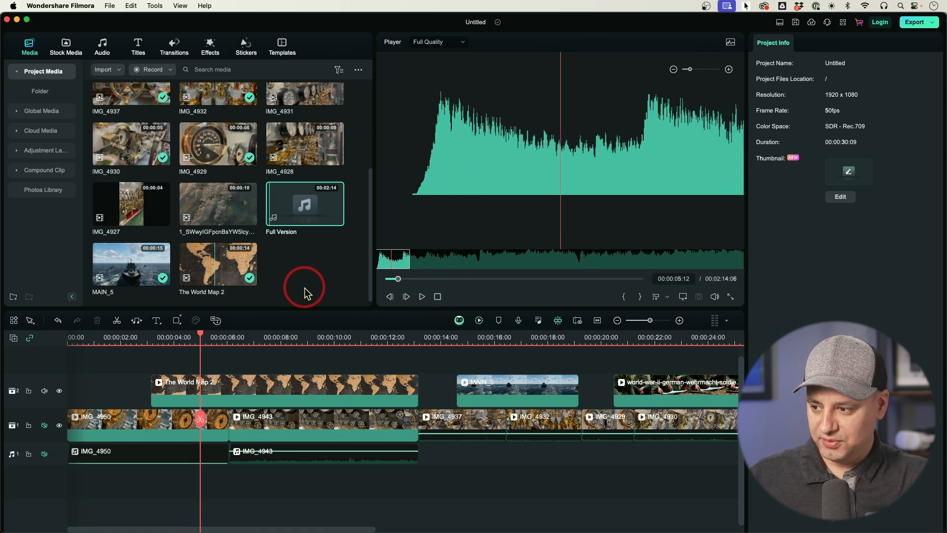
click(298, 202)
drag(306, 205, 79, 481)
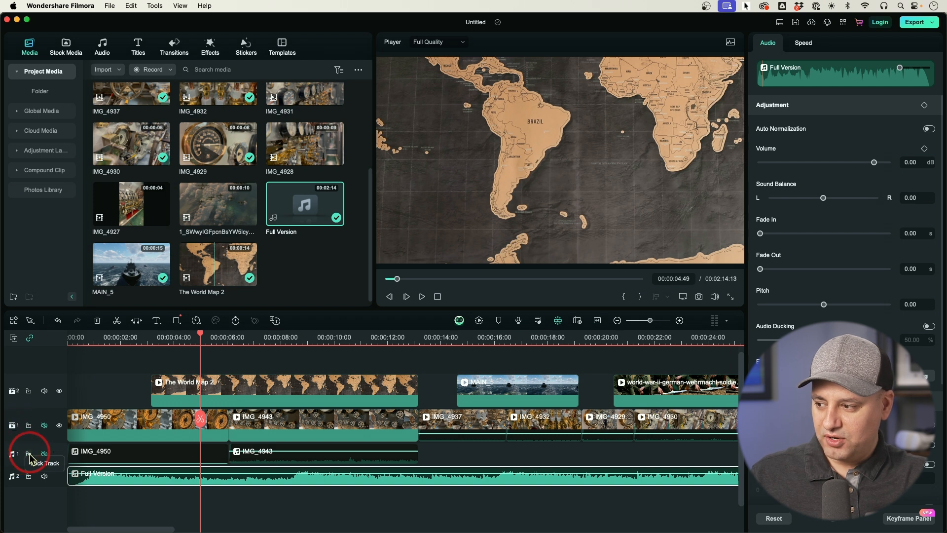
Lower the Full Version music clip's volume to -25.50 dB and play the timeline from the start to check it
click(333, 452)
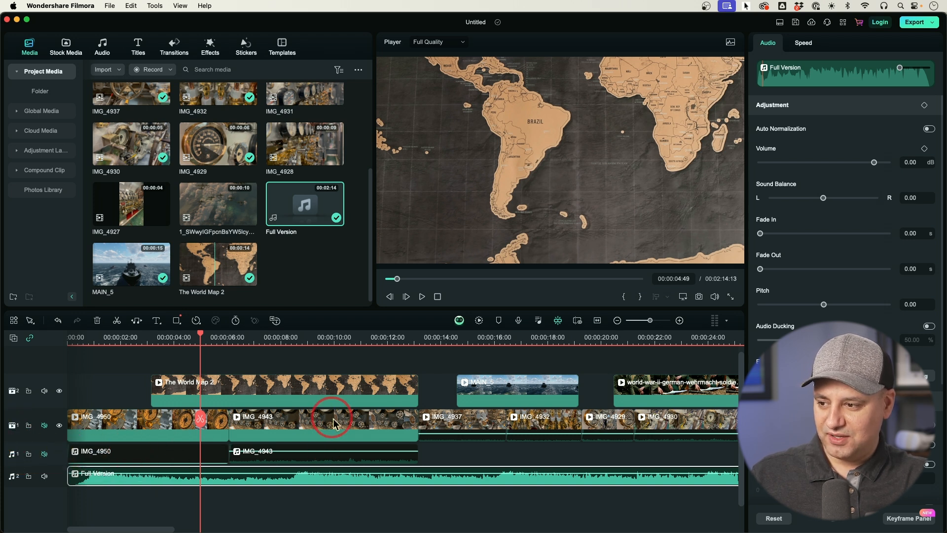
click(157, 459)
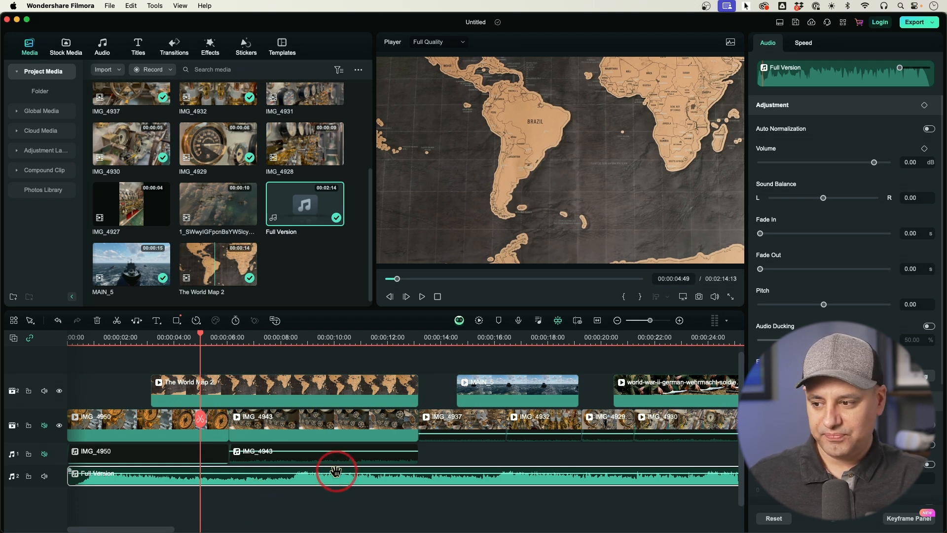
drag(256, 473, 252, 478)
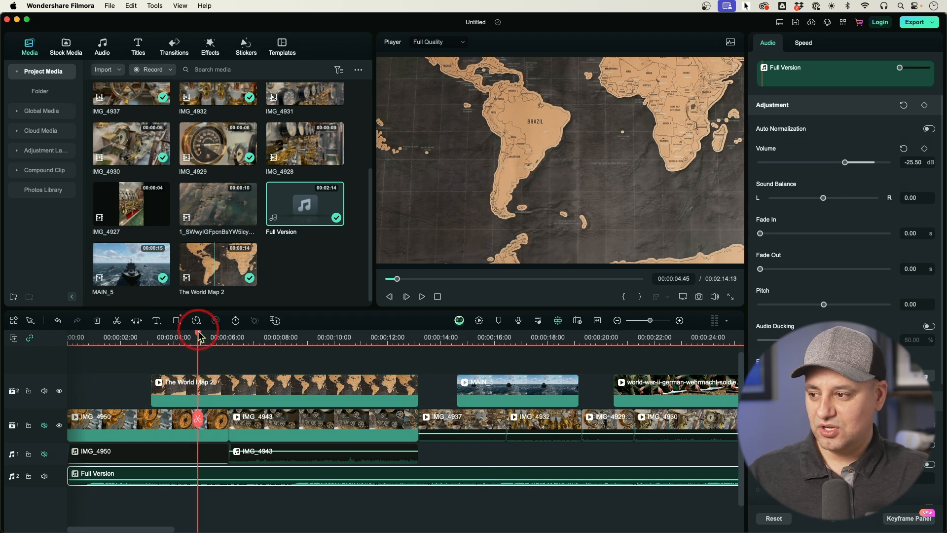
drag(197, 330, 69, 345)
key(space)
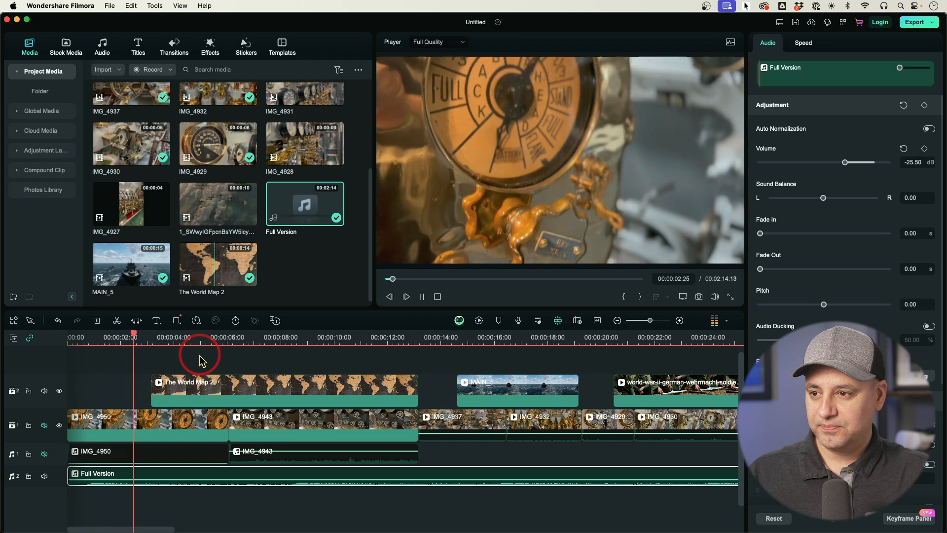
drag(219, 339, 43, 360)
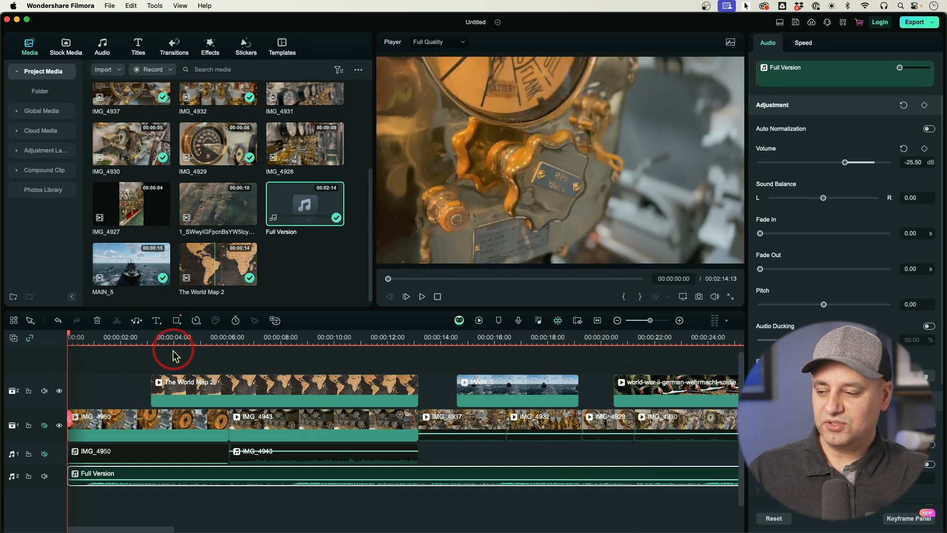
Open the voiceover recorder, look over its input device options, and close it without recording
scroll(333, 516, down, 1)
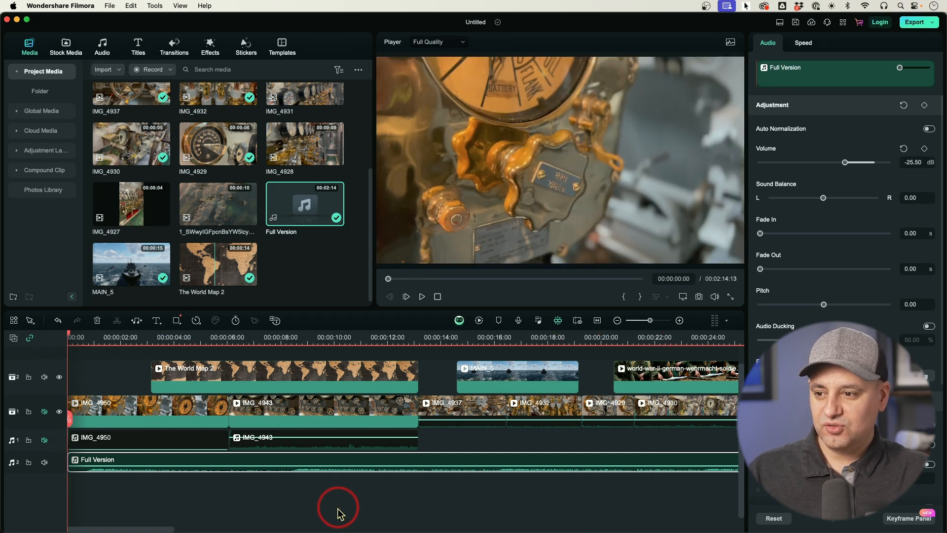
click(519, 324)
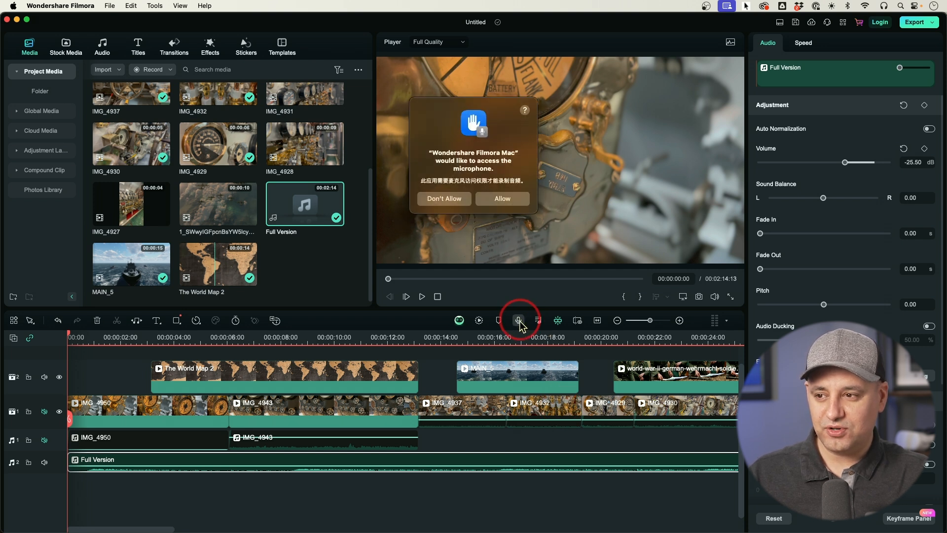
click(462, 194)
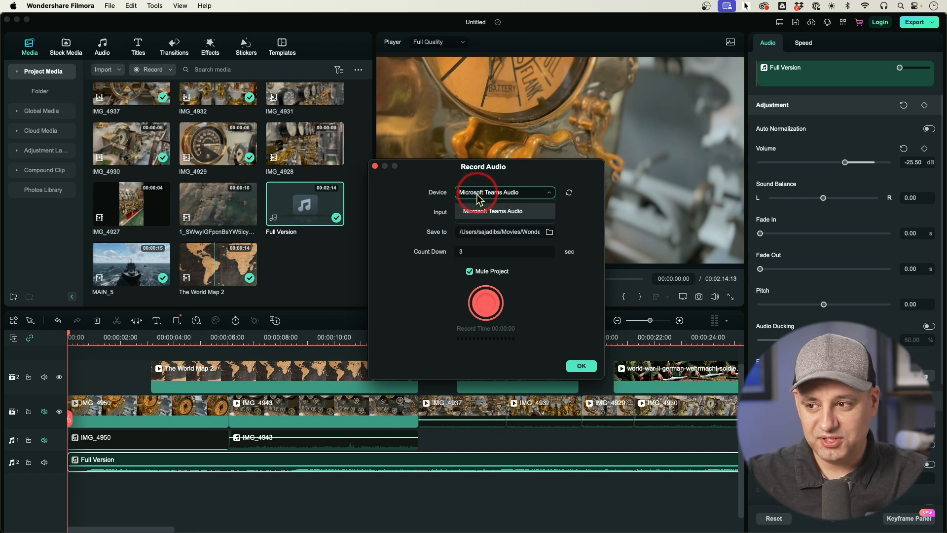
click(474, 194)
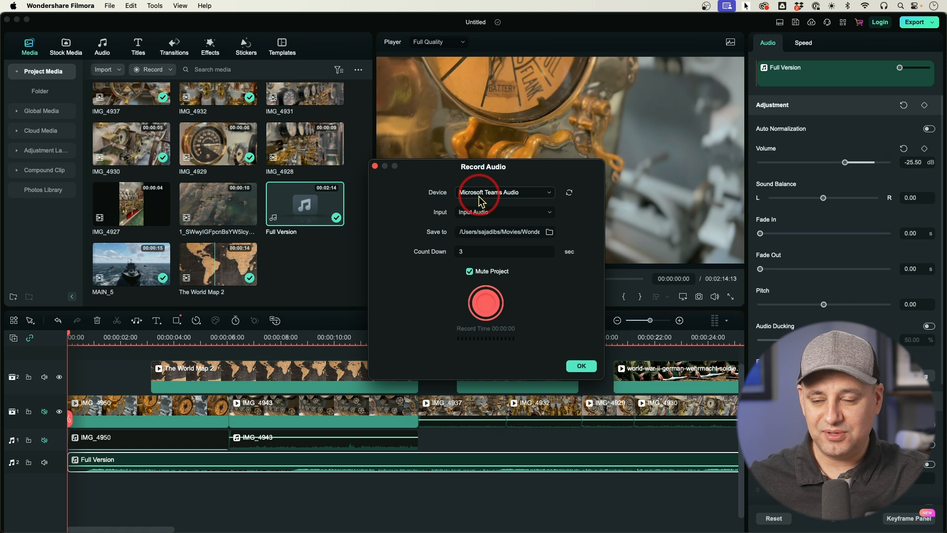
click(479, 196)
click(443, 191)
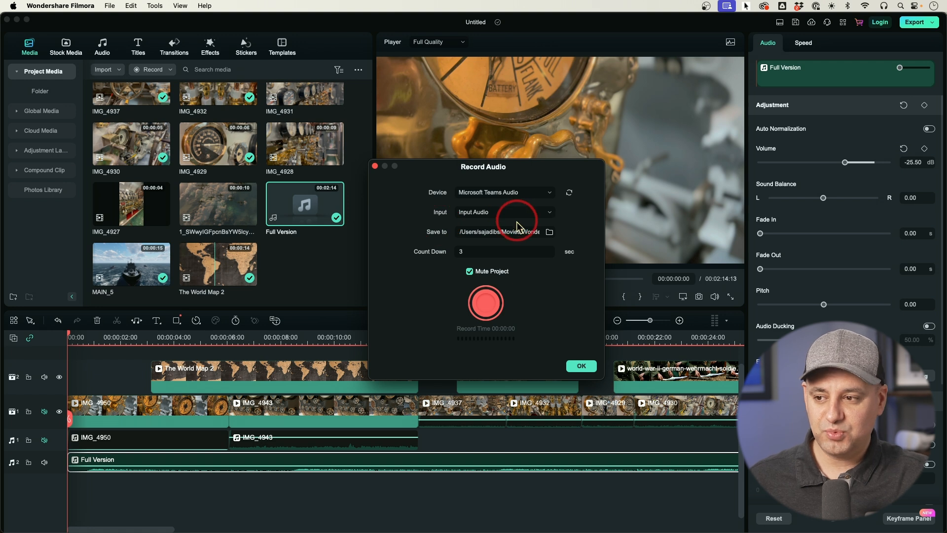
click(580, 366)
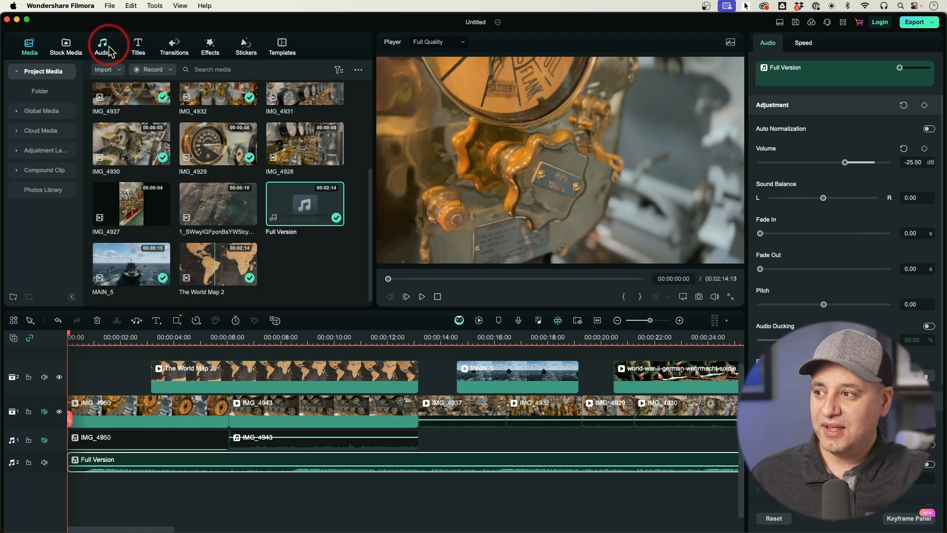
Add the 3D Yellow Title from the 3D Titles at the start of a new third video track and play it back
click(137, 49)
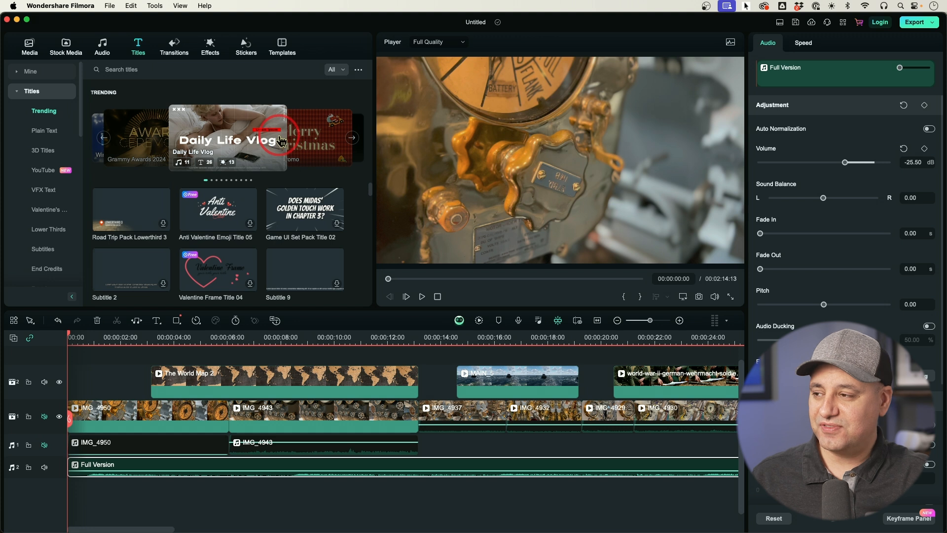
click(51, 136)
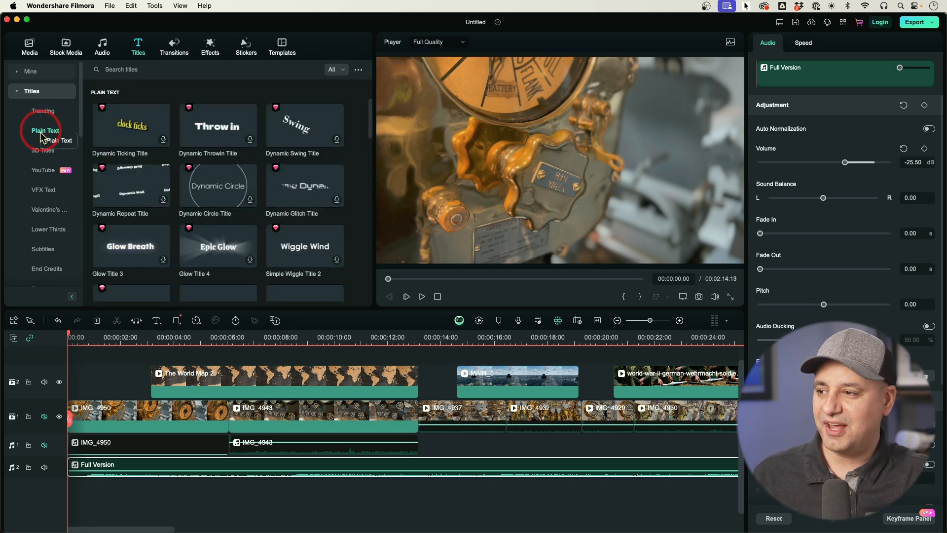
click(37, 150)
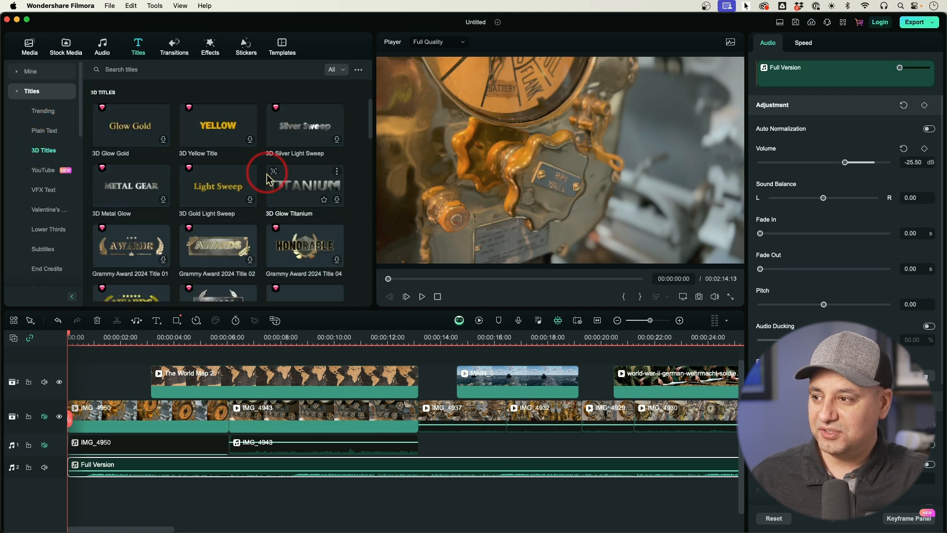
drag(216, 128, 66, 364)
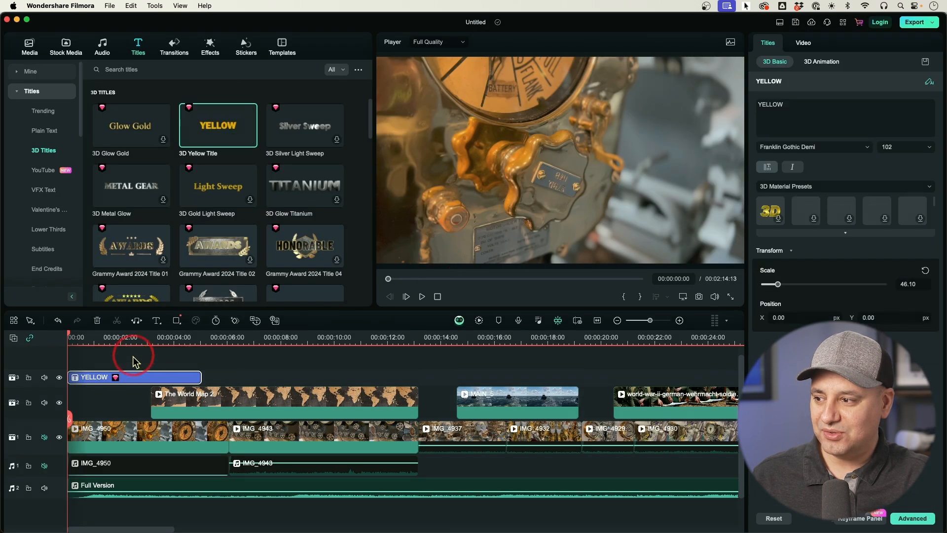
drag(78, 334, 103, 333)
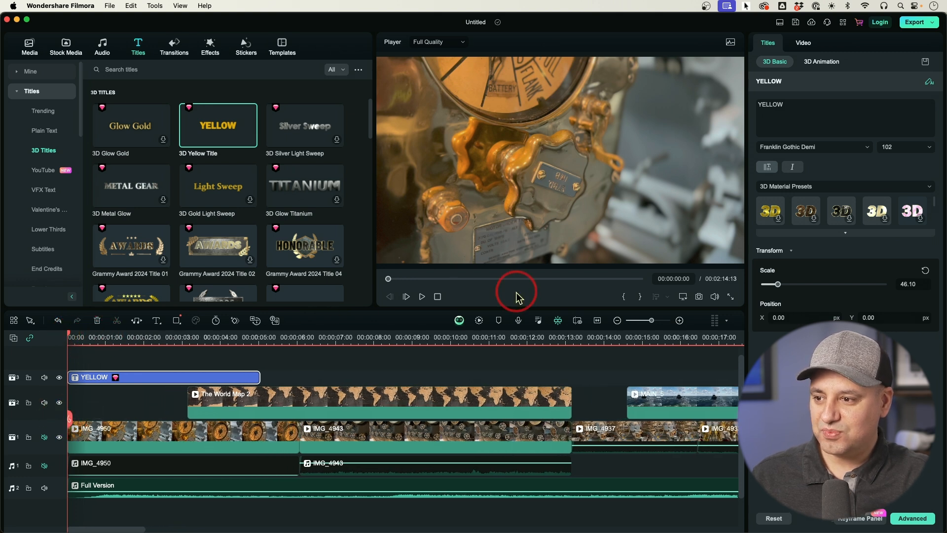
click(422, 297)
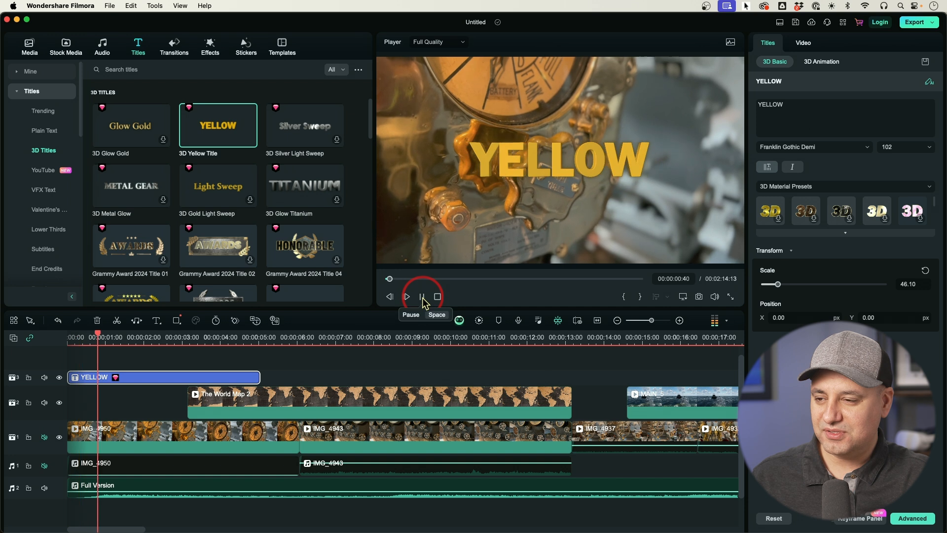
Stop playback, change the yellow 3D title's text to WW2 Story and reduce its scale to 49.39
click(422, 297)
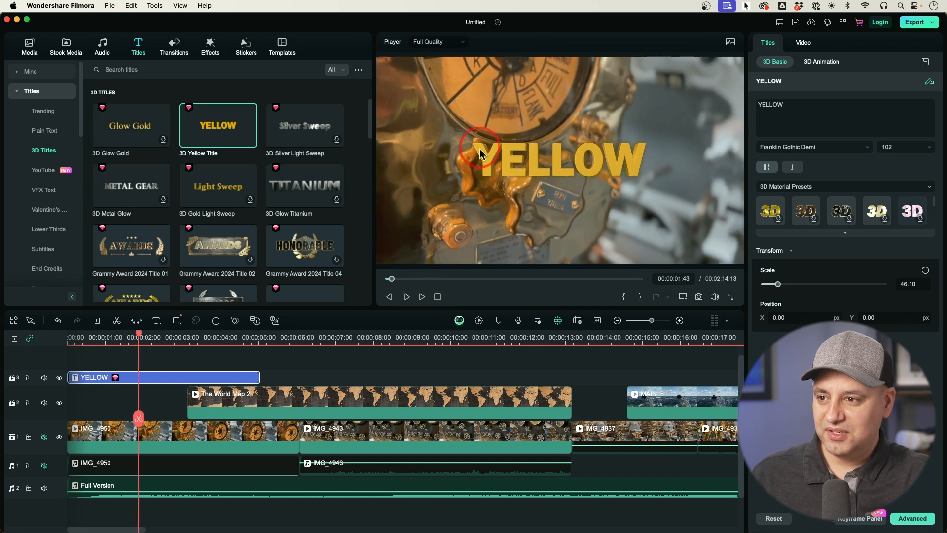
click(496, 154)
click(151, 334)
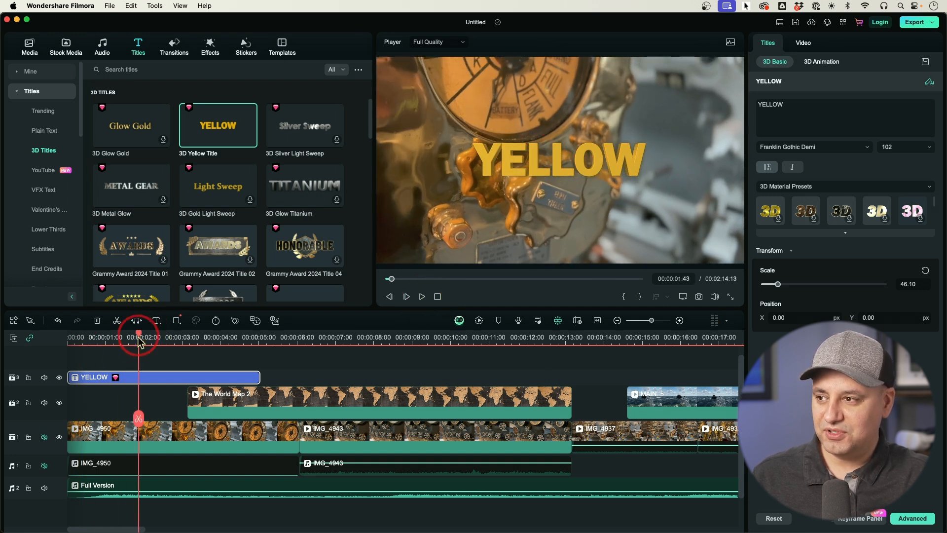
click(544, 167)
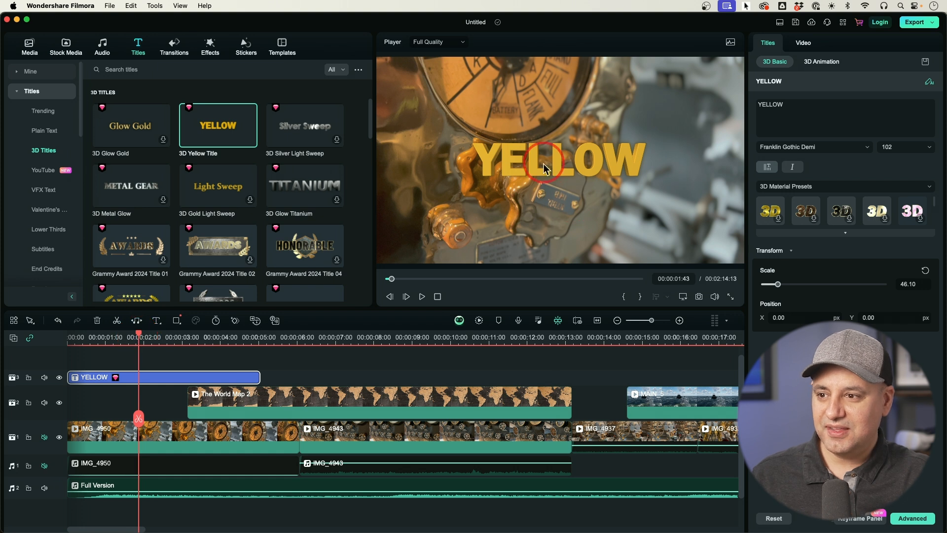
click(841, 115)
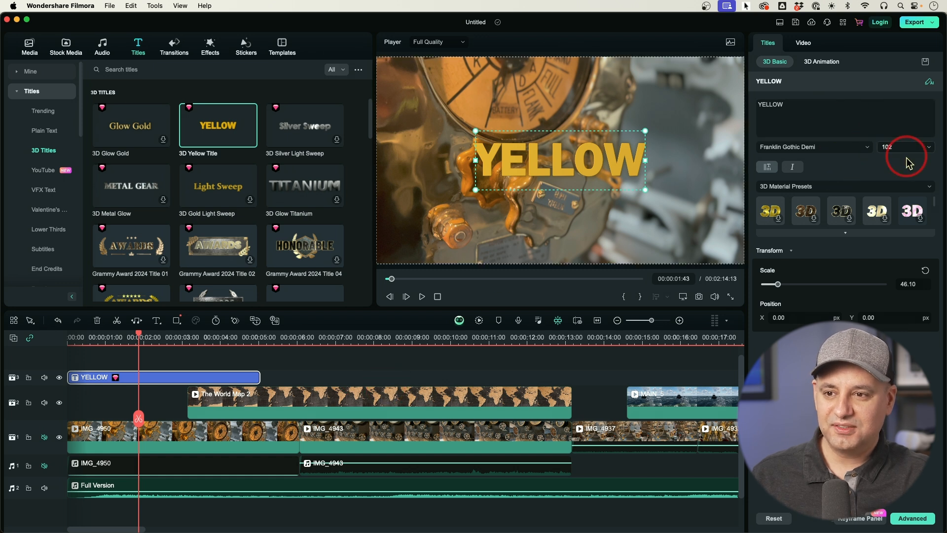
click(804, 106)
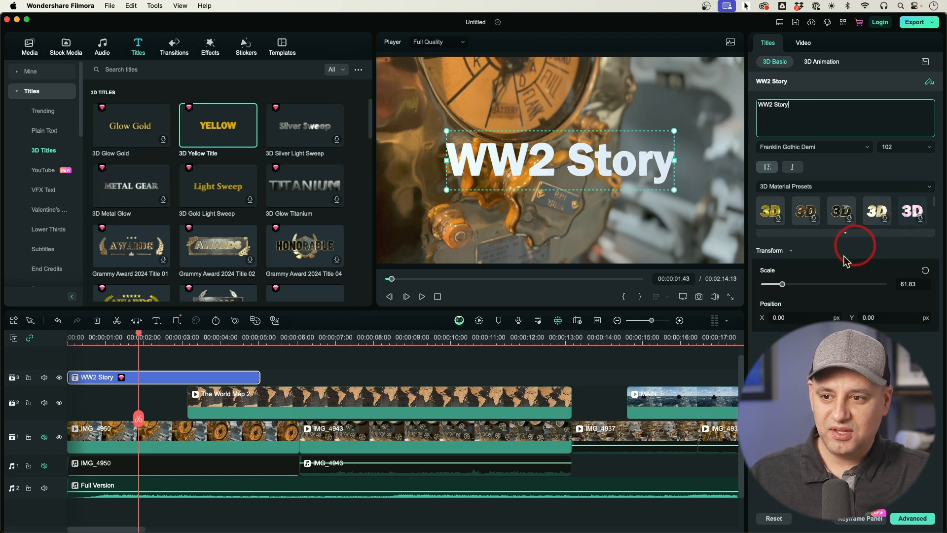
mouse_move(785, 285)
mouse_down()
mouse_move(793, 286)
mouse_move(778, 290)
mouse_up()
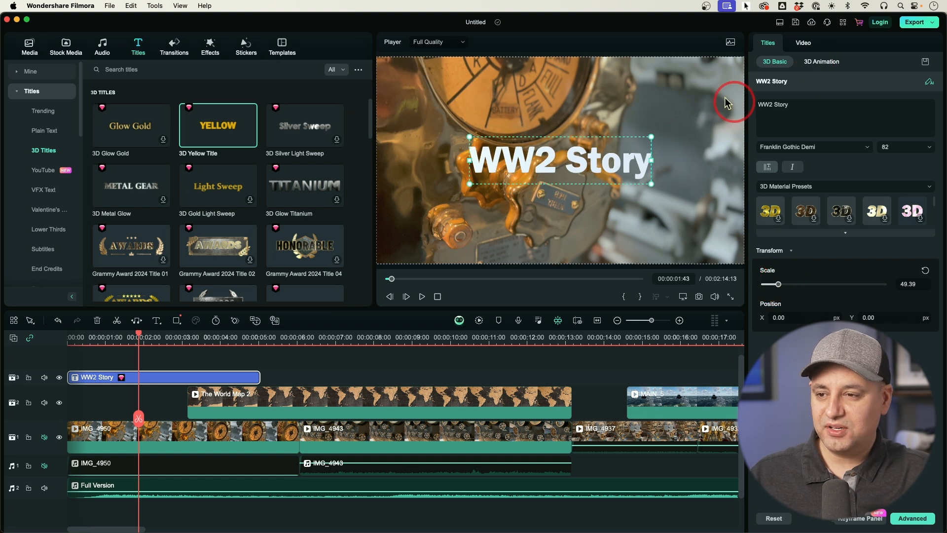
Replace the 3D title with Simple Headline Title 04 from the YouTube titles, placed at the start of the third video track
drag(180, 242, 166, 385)
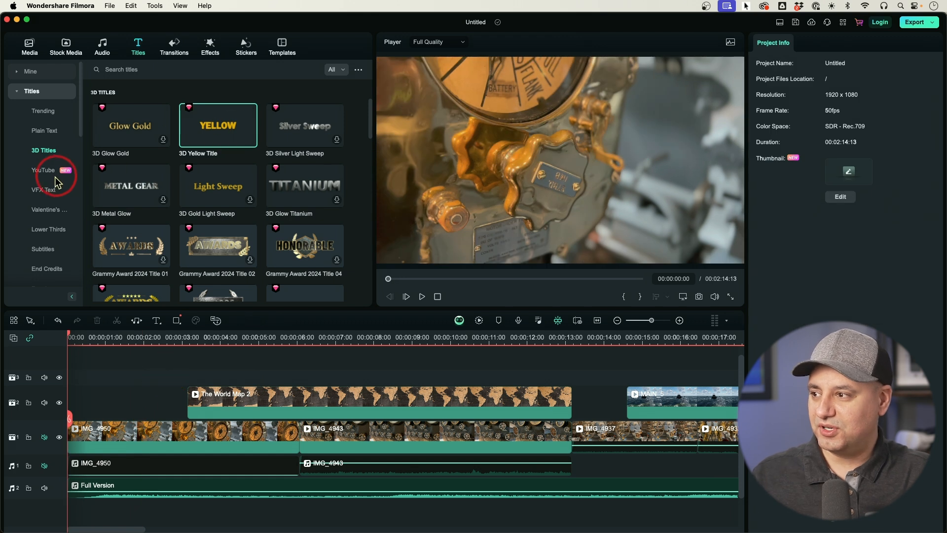
click(44, 172)
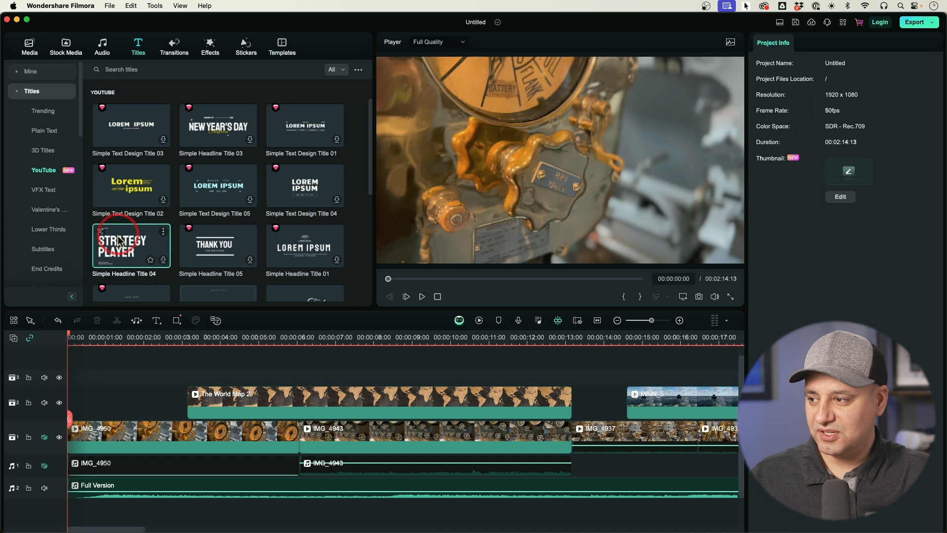
drag(116, 247, 70, 383)
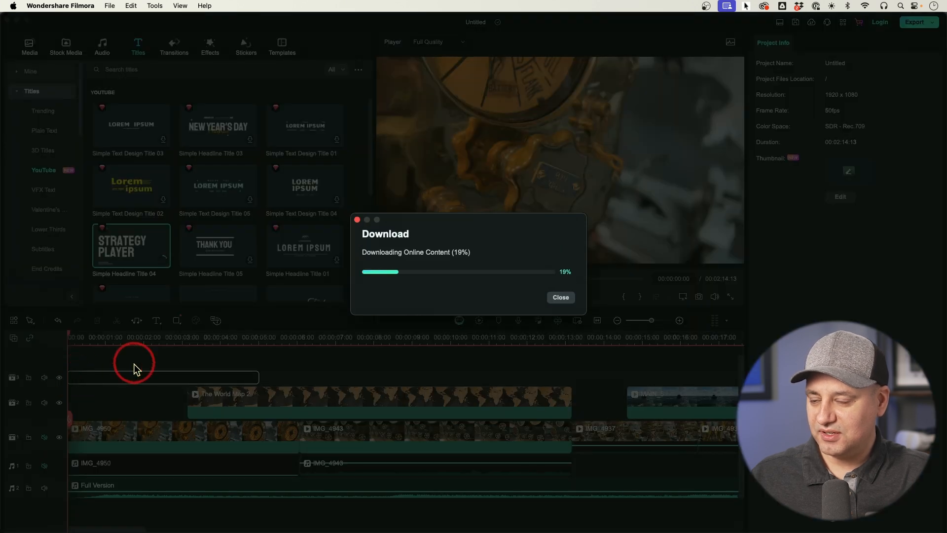
click(108, 340)
drag(108, 344, 123, 340)
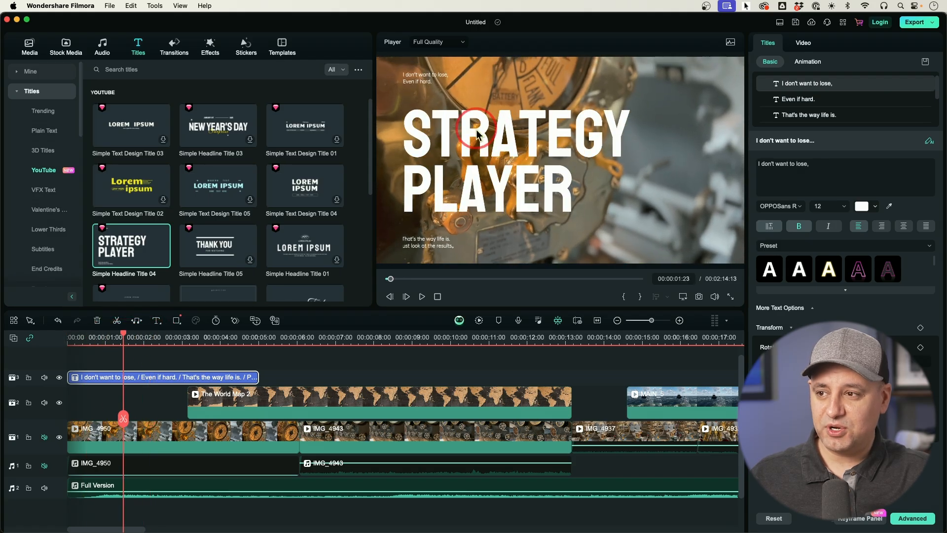
Reduce the headline title to the lines ww2 and story, and trim its end to where The World Map 2 clip begins
click(774, 99)
click(775, 113)
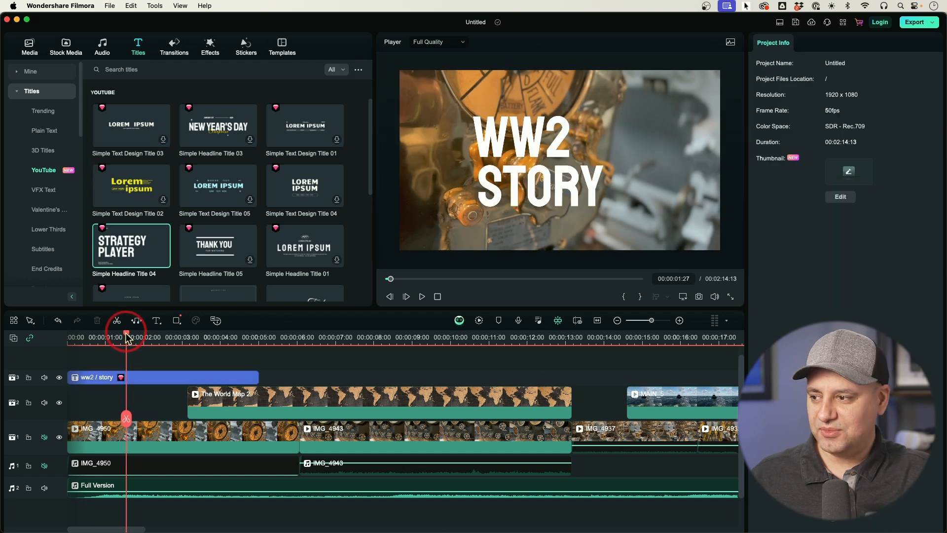
drag(127, 333, 161, 334)
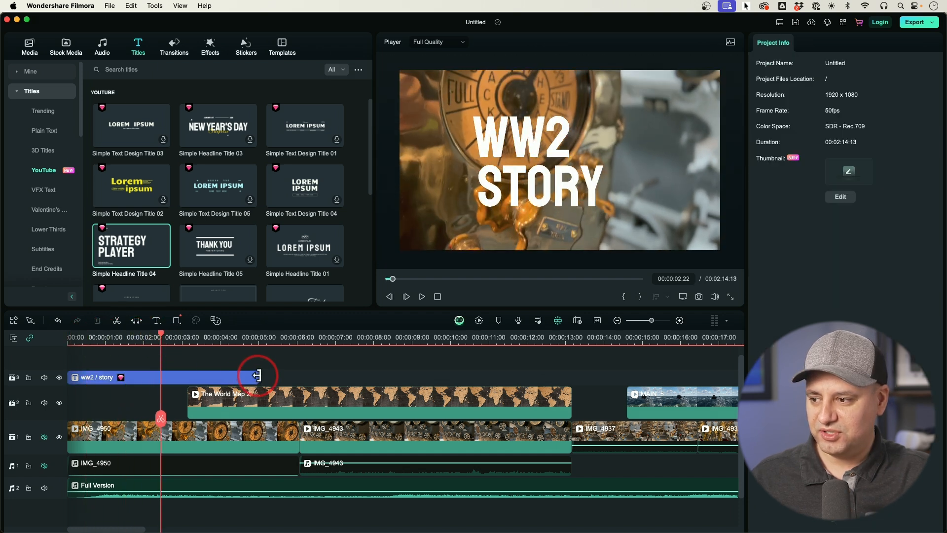
drag(257, 376, 188, 376)
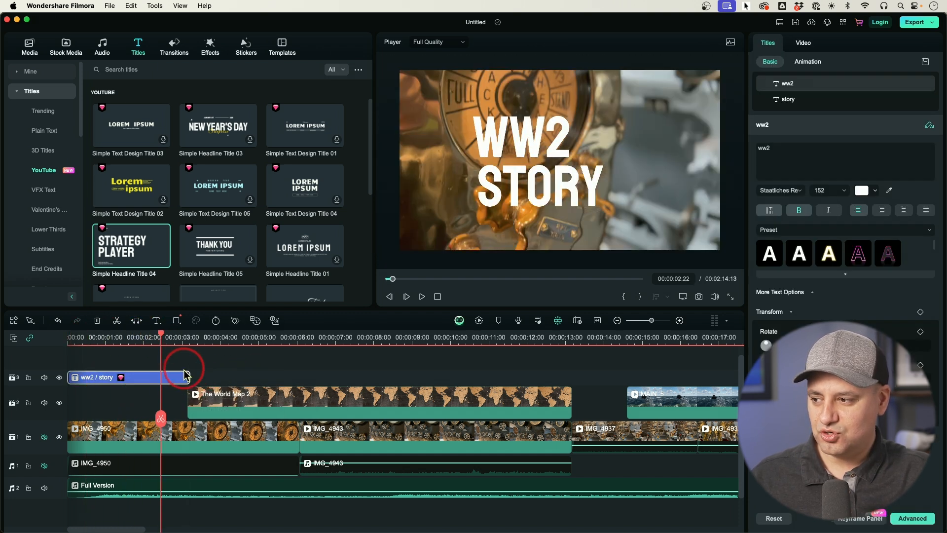
drag(166, 335, 186, 339)
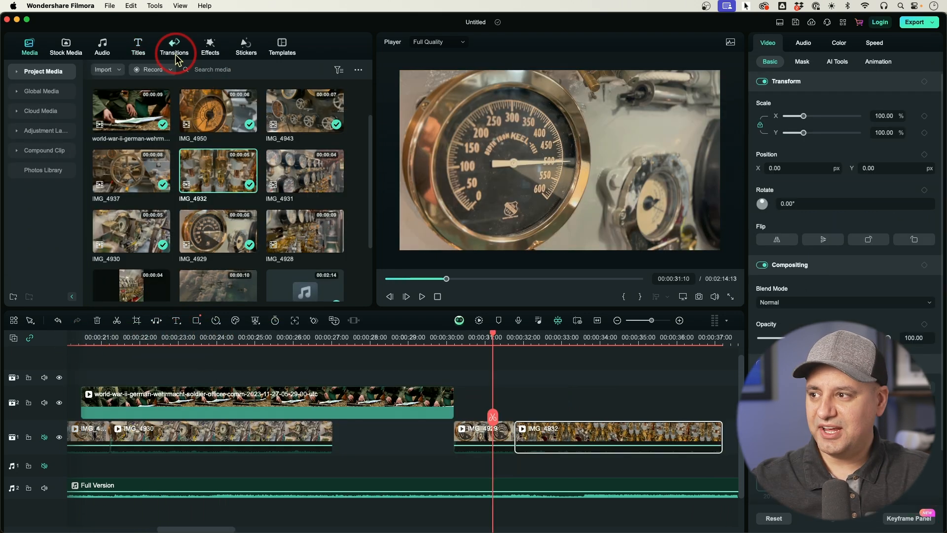
Add the Dissolve transition from the Basic transitions between clips IMG_4929 and IMG_4932
click(166, 51)
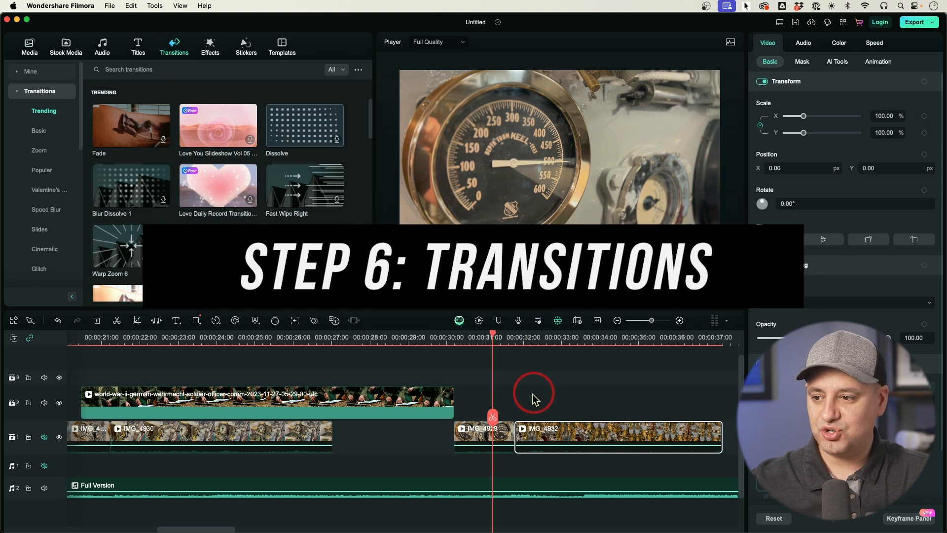
scroll(504, 385, right, 2)
drag(474, 415, 527, 427)
scroll(438, 396, right, 2)
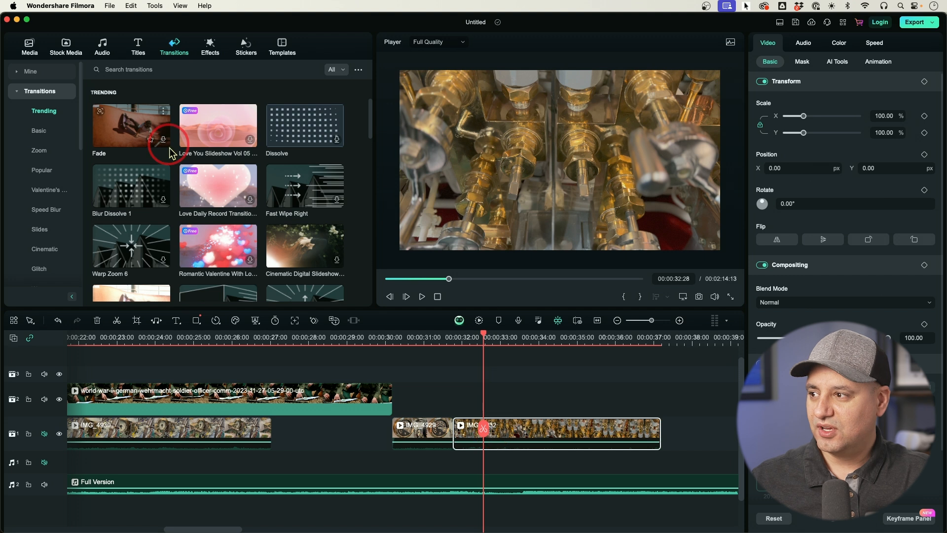
click(41, 132)
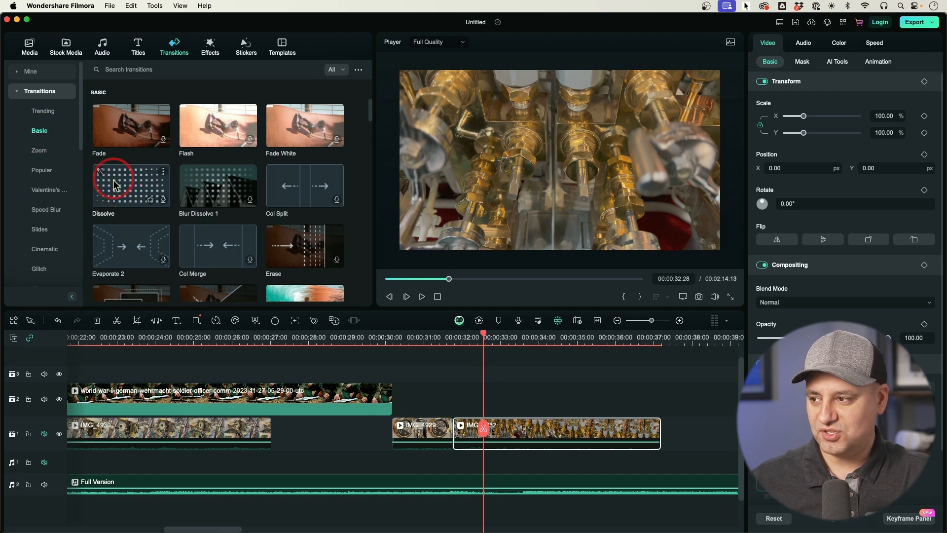
drag(124, 186, 448, 435)
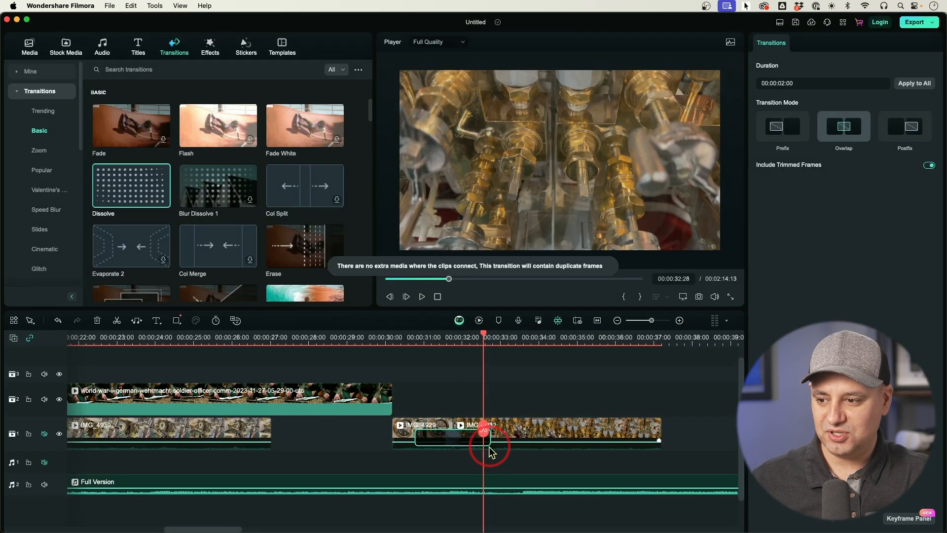
Play through the Dissolve transition and shorten its duration to 00:00:00:40
drag(482, 336, 418, 341)
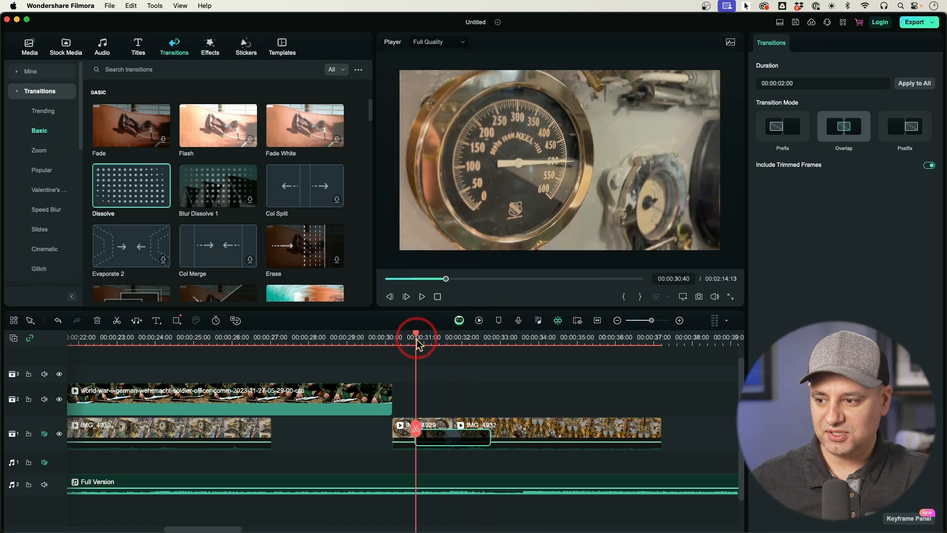
click(422, 296)
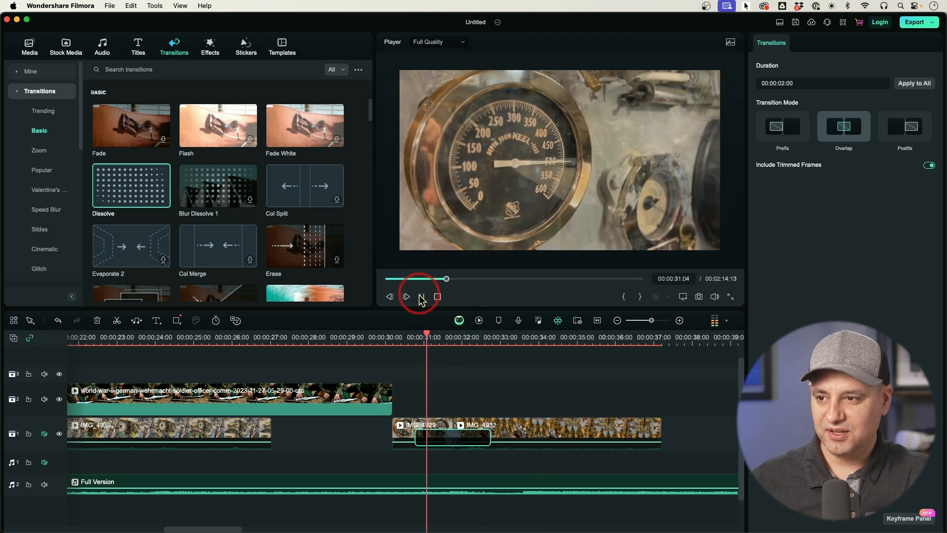
click(420, 297)
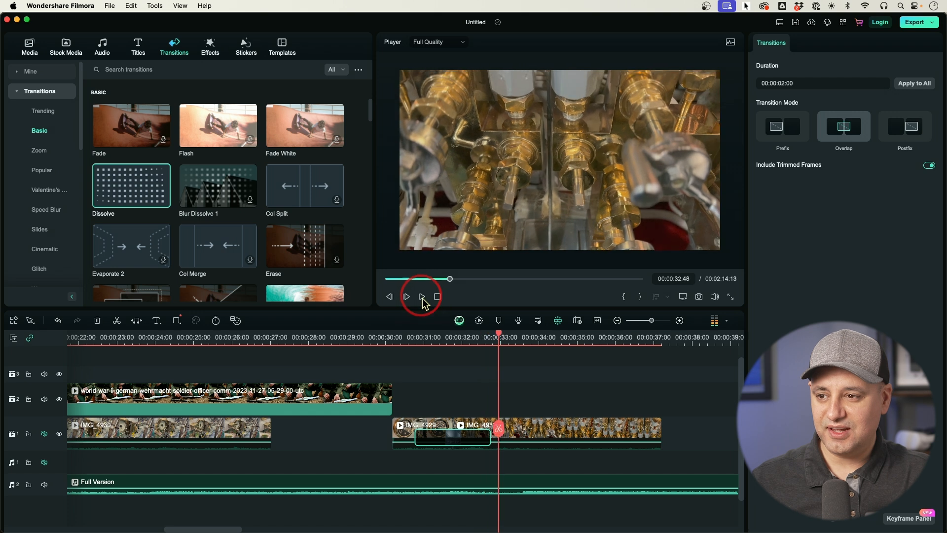
drag(490, 436, 467, 437)
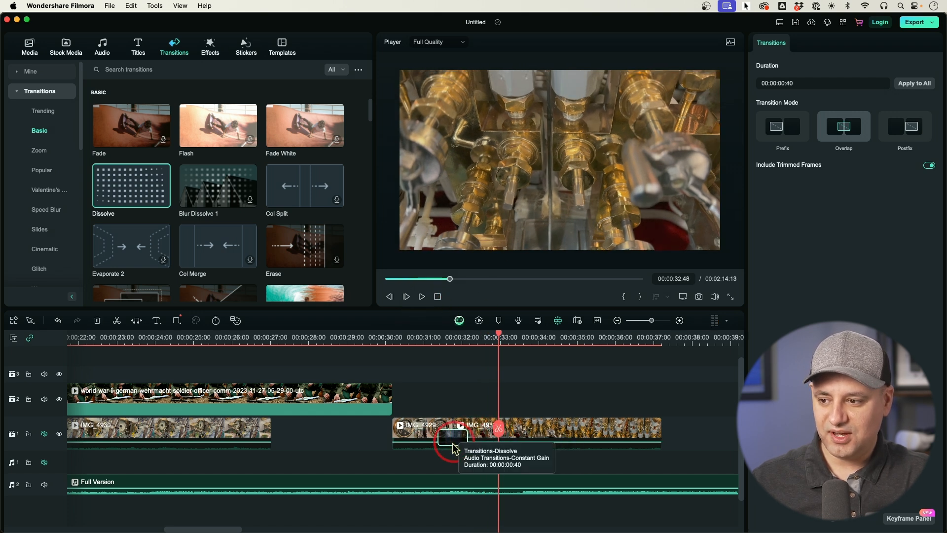
mouse_move(500, 340)
mouse_down()
mouse_move(421, 344)
mouse_move(490, 347)
mouse_up()
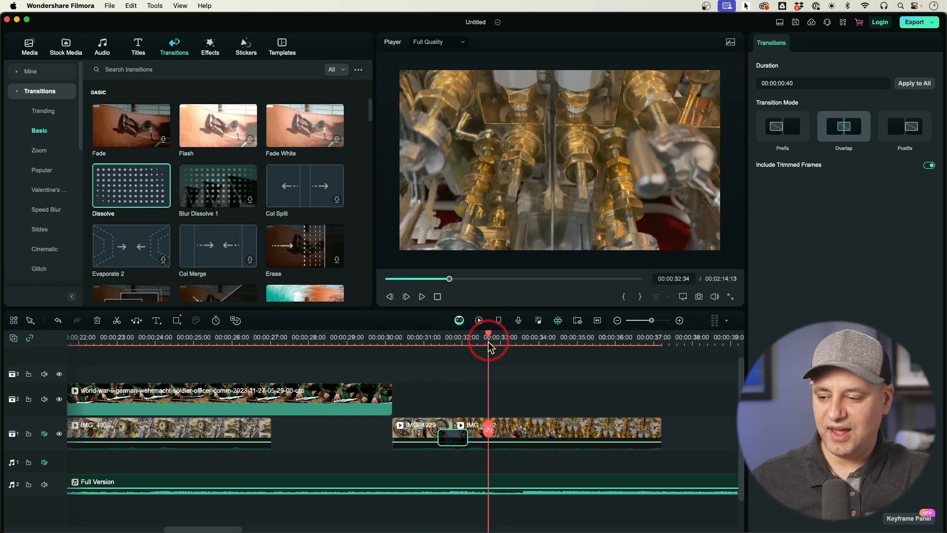
Replace the Dissolve between IMG_4929 and IMG_4932 with a Fade transition lasting 00:00:00:46 and play it back
click(453, 443)
key(Delete)
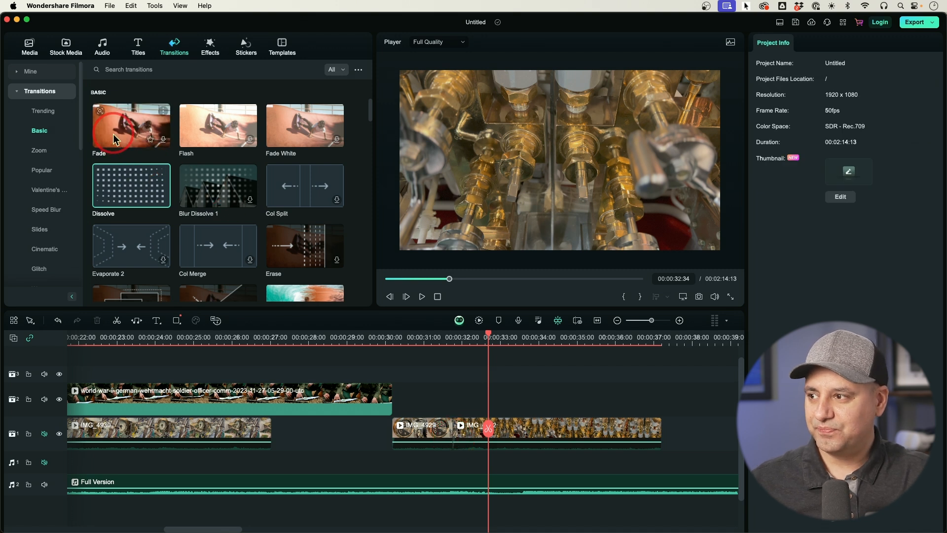
drag(114, 134, 470, 437)
click(492, 439)
click(420, 338)
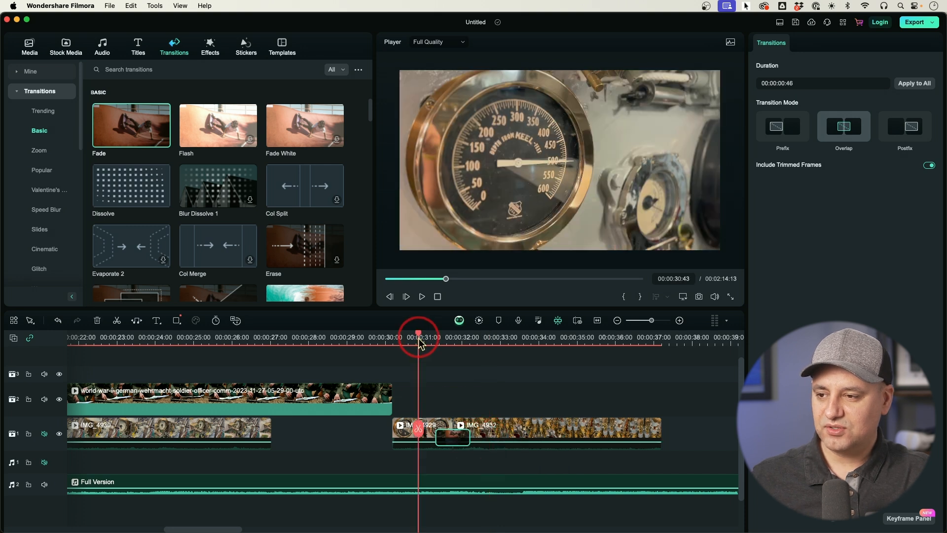
key(space)
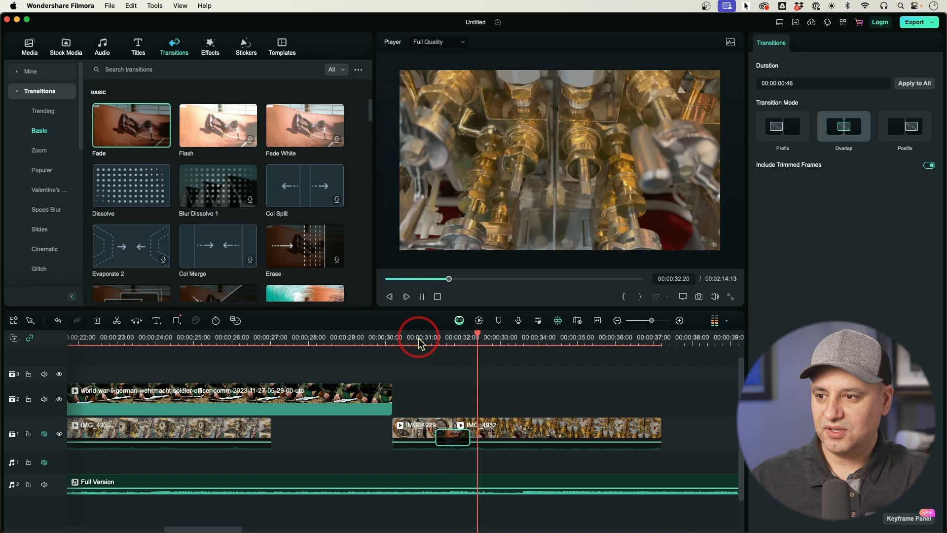
click(494, 435)
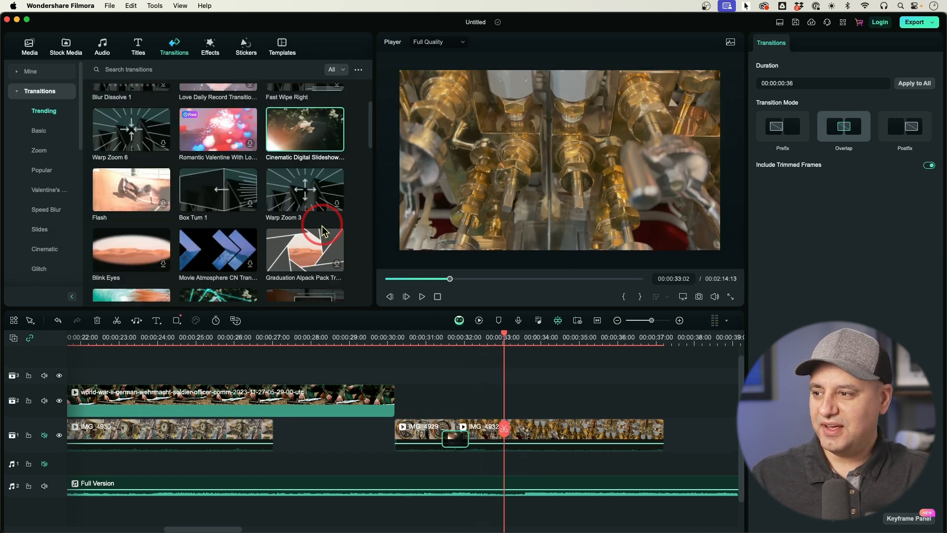
Look through the transition categories from Trending down to Audio Transitions
scroll(322, 231, up, 1)
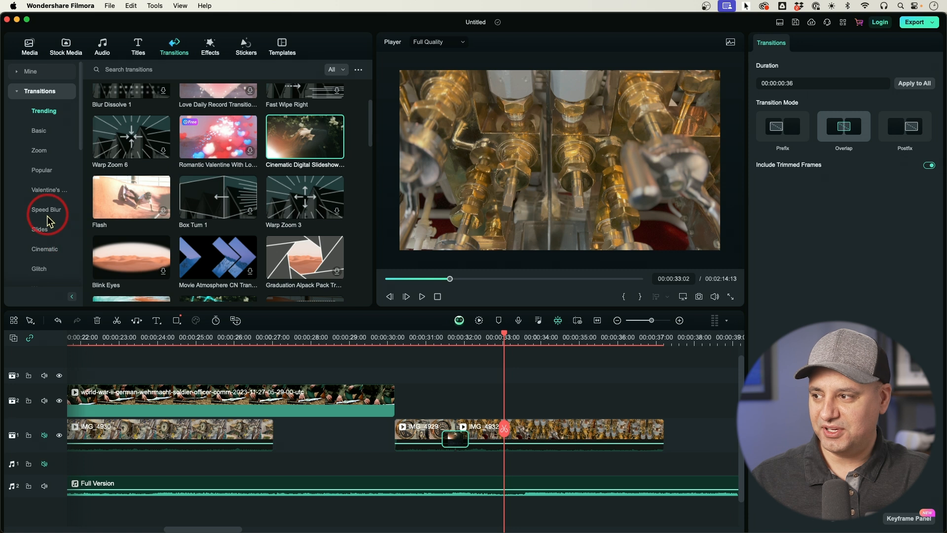
scroll(46, 214, down, 10)
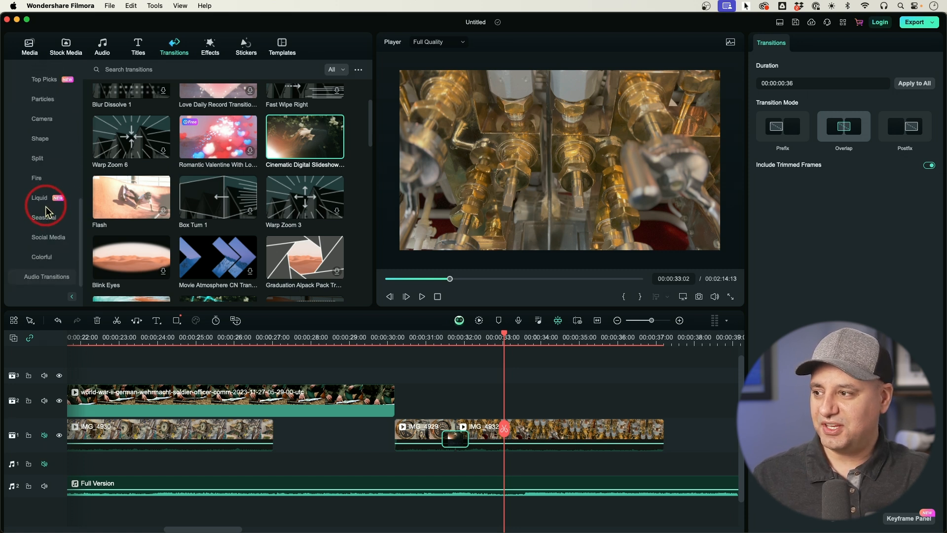
scroll(46, 210, up, 1)
scroll(48, 213, down, 1)
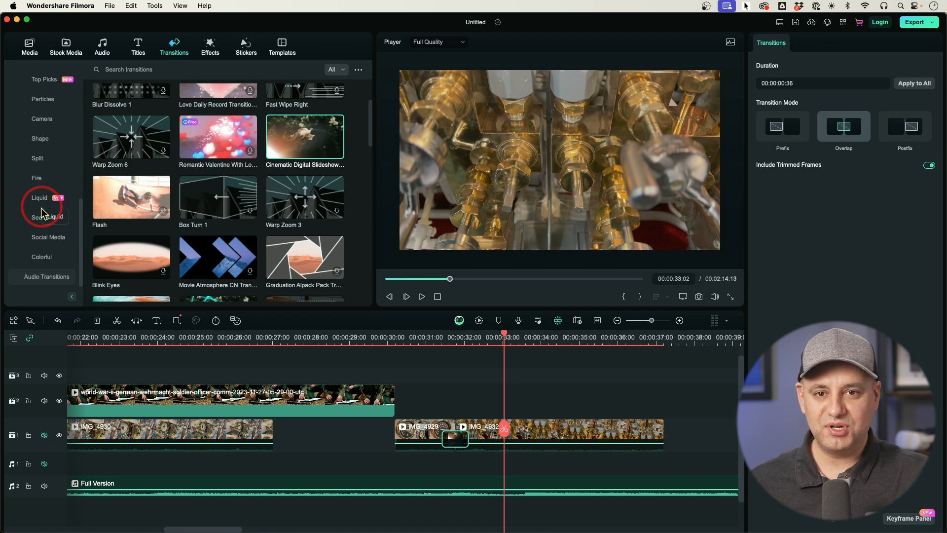
scroll(40, 145, up, 10)
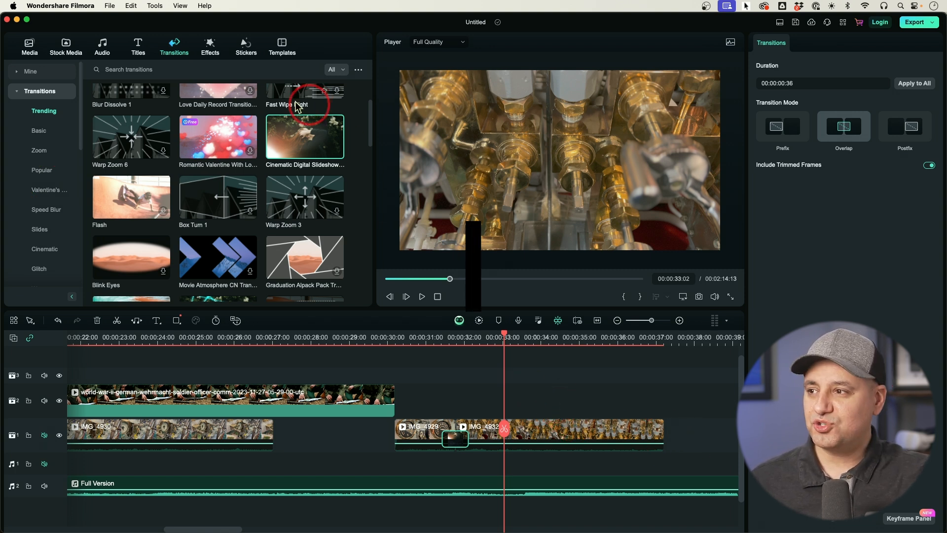
Try the Auto Enhance effect from the Basic video effects on the IMG_4932 clip and undo it
click(208, 48)
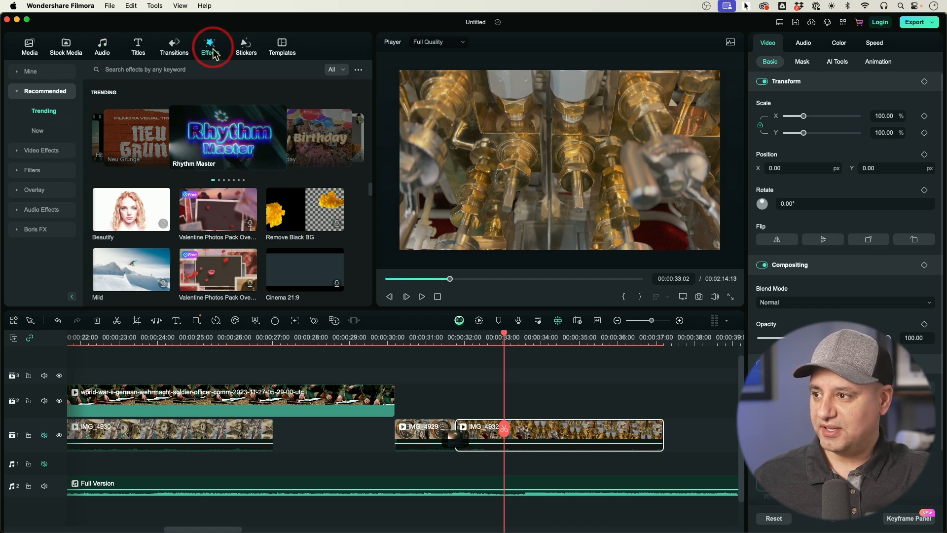
click(42, 152)
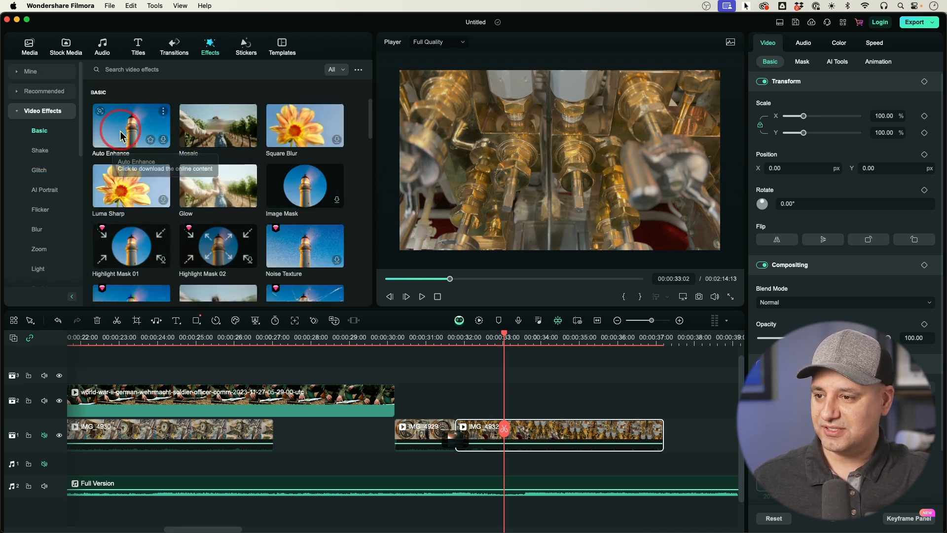
drag(124, 143, 526, 442)
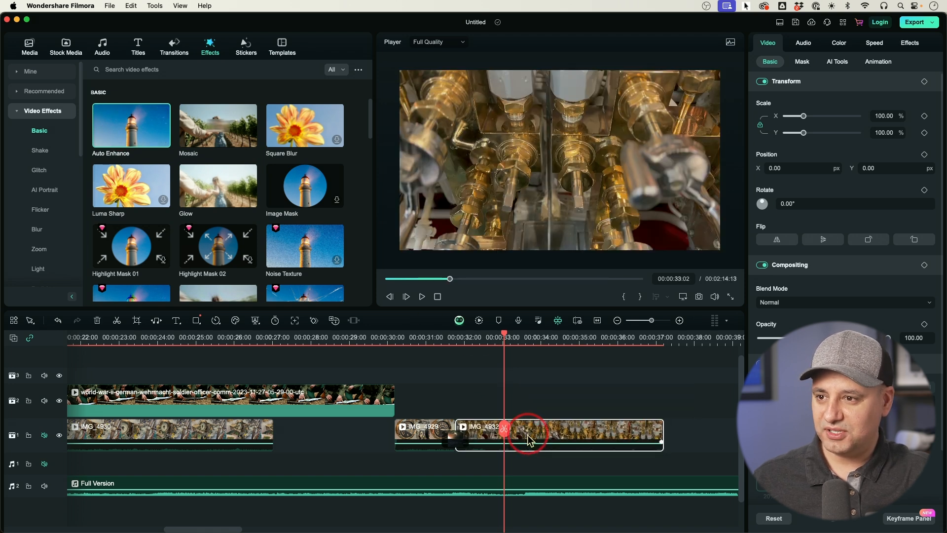
key(super+z)
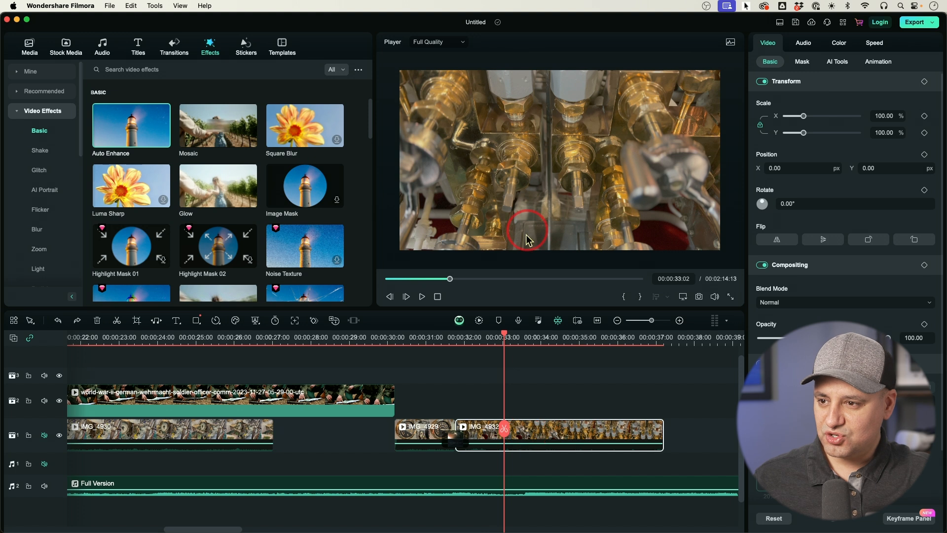
Try the Glow effect on the IMG_4932 clip and play back the result
drag(212, 184, 532, 440)
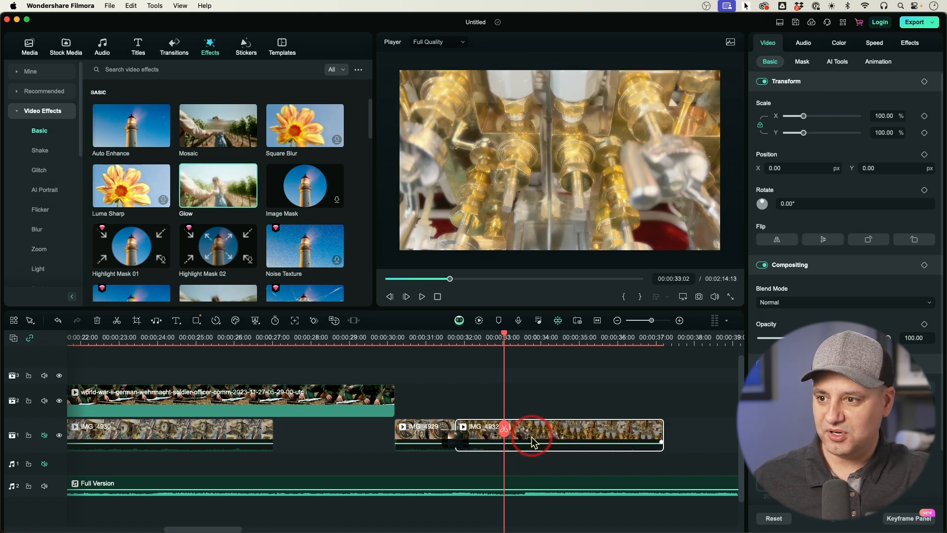
click(497, 339)
drag(498, 339, 467, 340)
key(space)
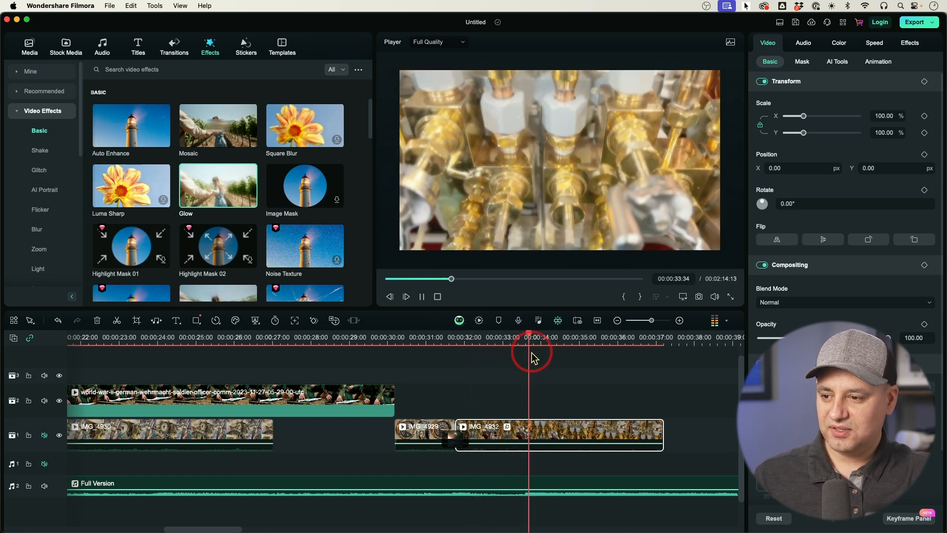
key(space)
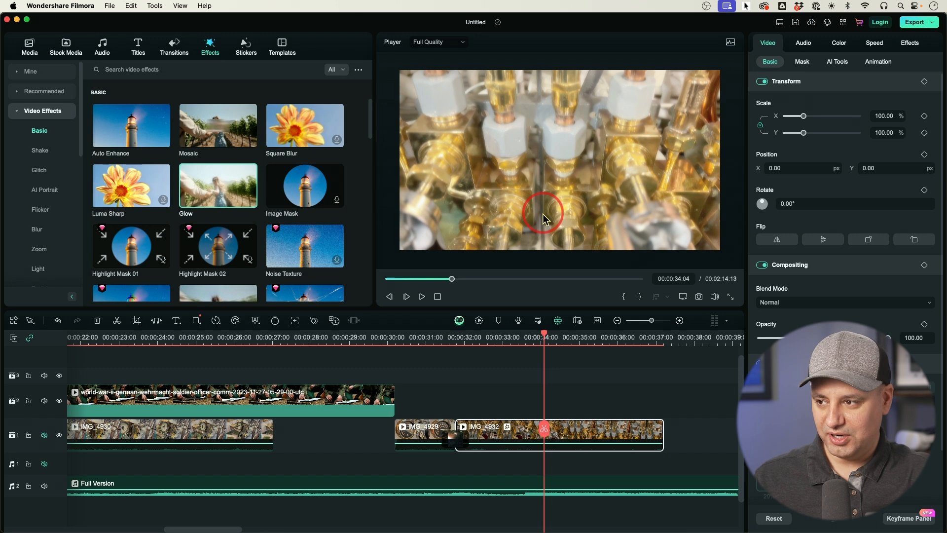
Try a Shattered Glass effect and a tiled-image effect on the IMG_4932 clip, and undo both
scroll(258, 218, down, 5)
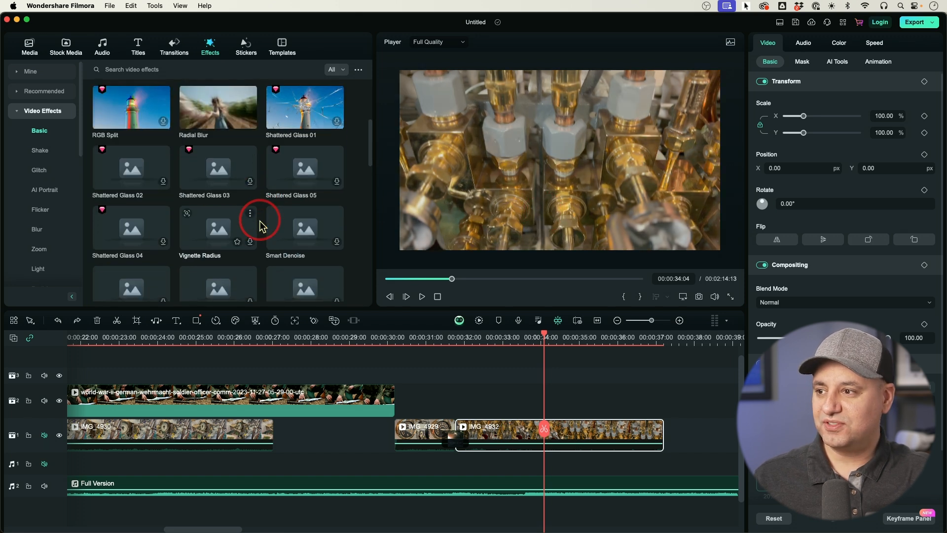
drag(274, 117, 513, 442)
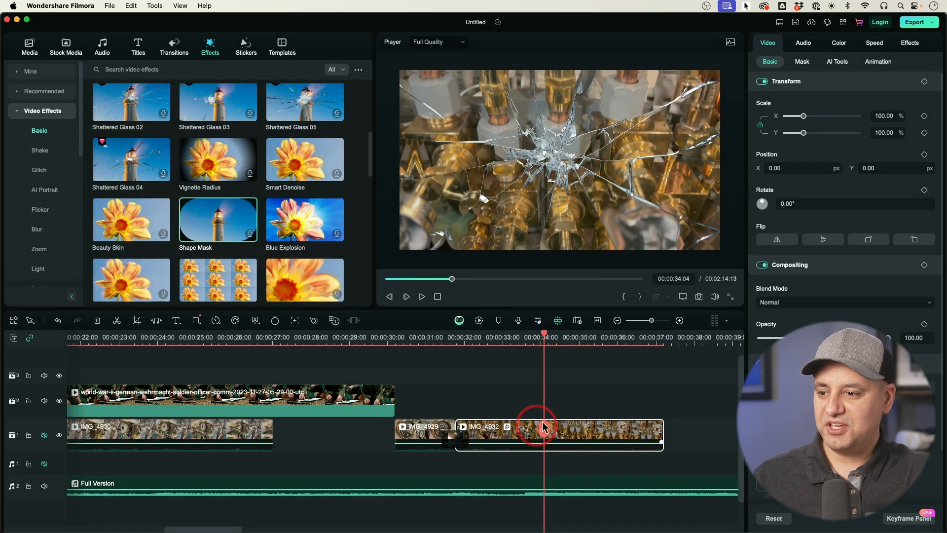
click(214, 273)
drag(215, 278, 489, 439)
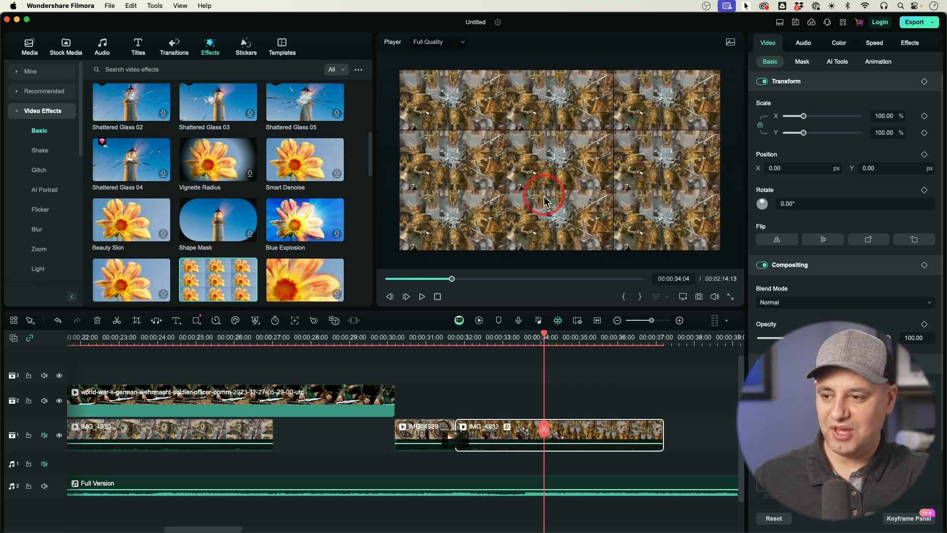
key(super+z)
key(super+z)
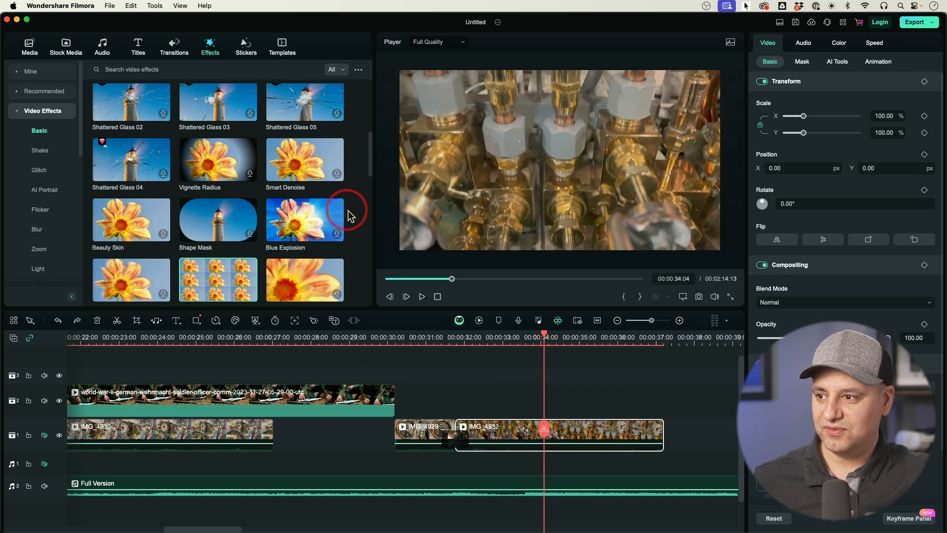
Look through the Shake, Glitch and AI Portrait video effect categories
scroll(309, 209, up, 5)
click(34, 155)
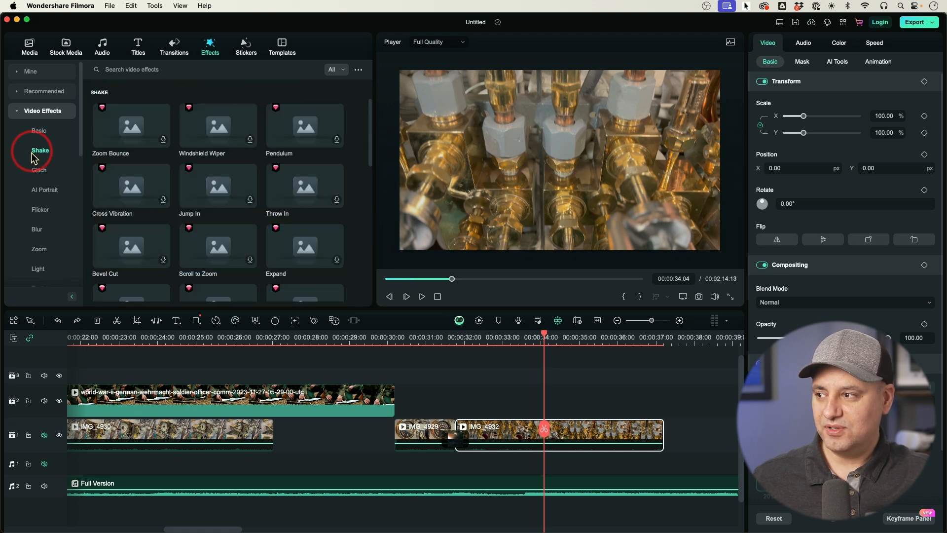
click(36, 171)
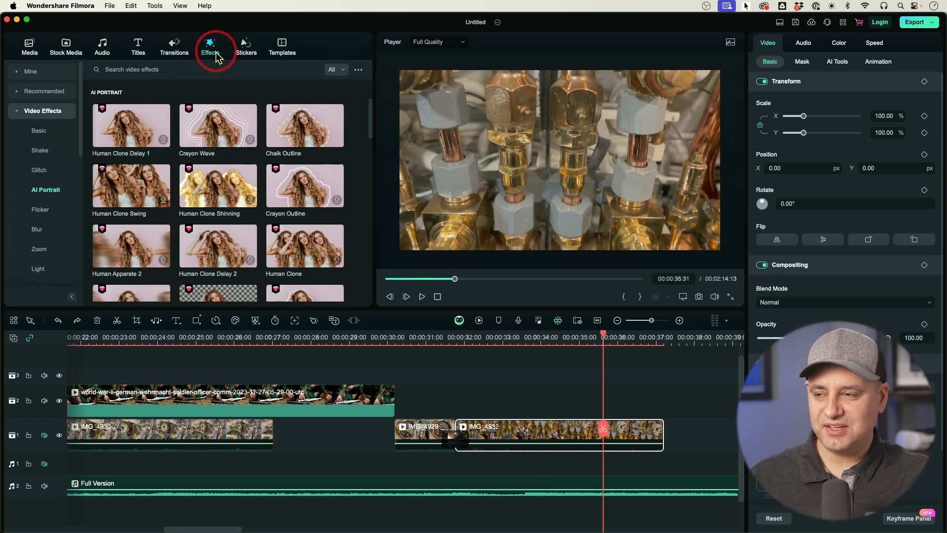
Try the blue thumbs-up sticker above IMG_4932, scaled to 38.10% and moved to X 701.68, Y -334.26, and delete it
click(246, 50)
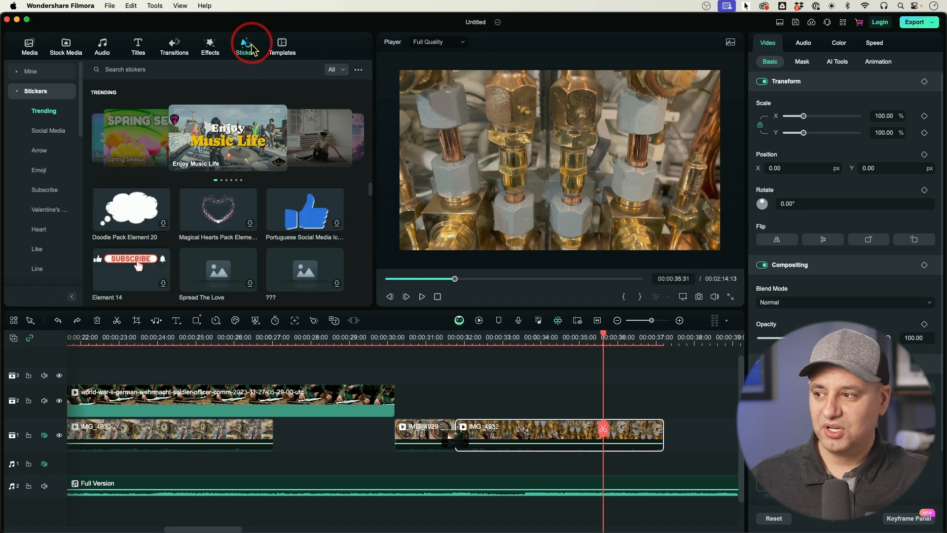
drag(304, 209, 467, 417)
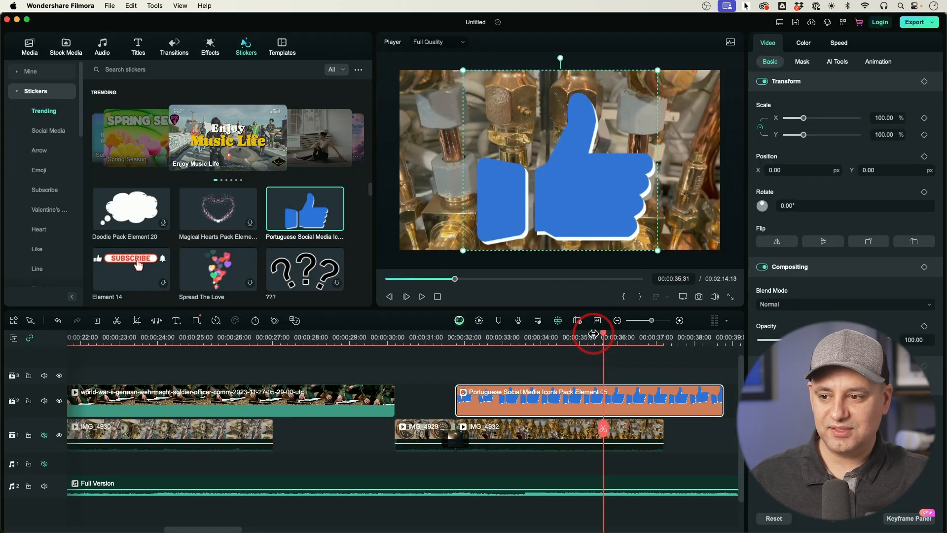
drag(604, 334, 582, 335)
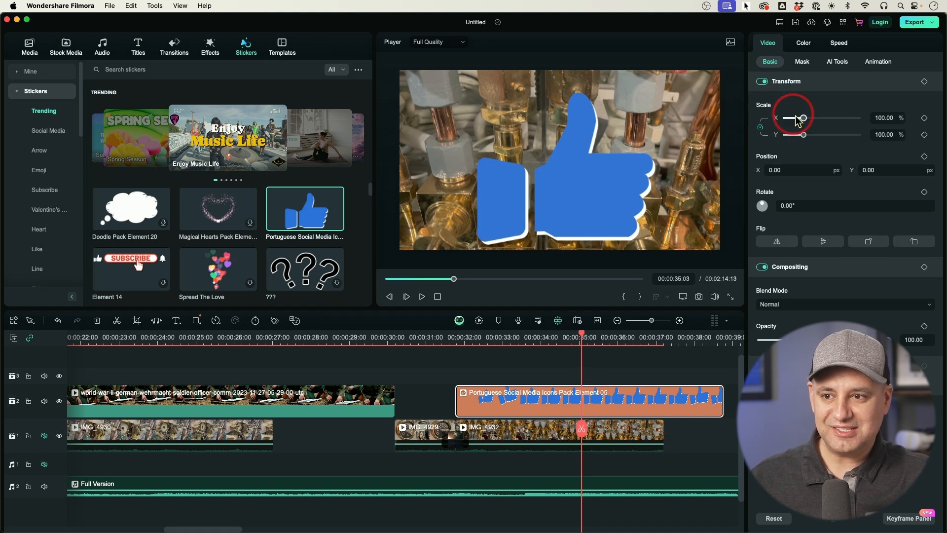
drag(804, 118, 794, 122)
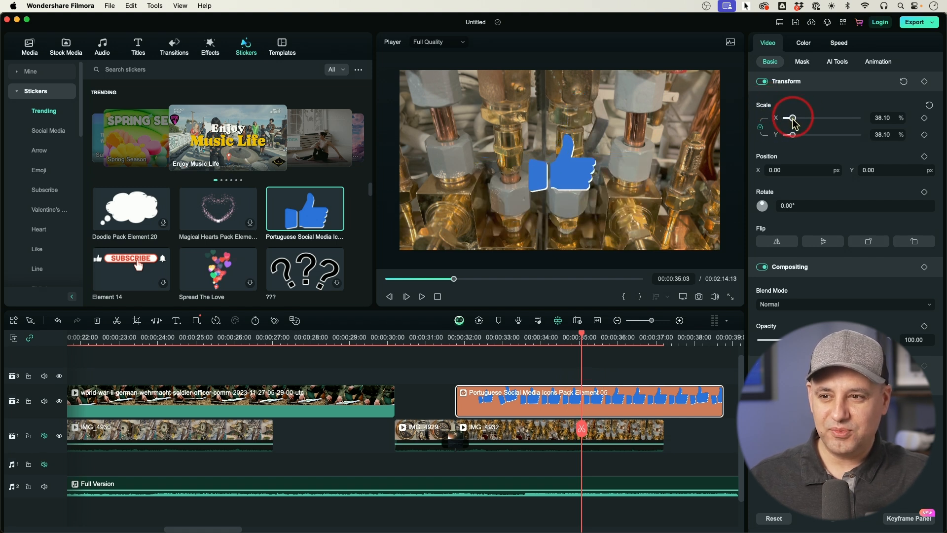
drag(583, 178, 692, 226)
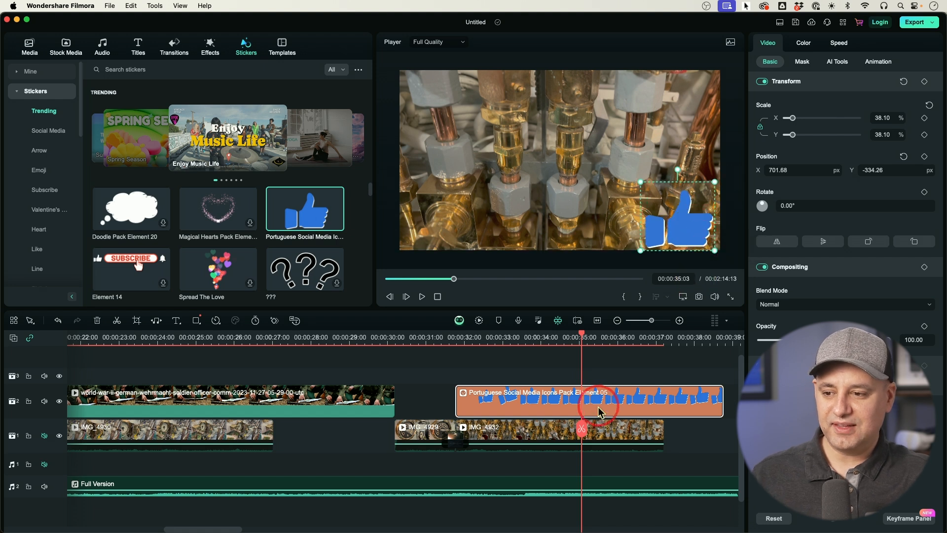
key(Delete)
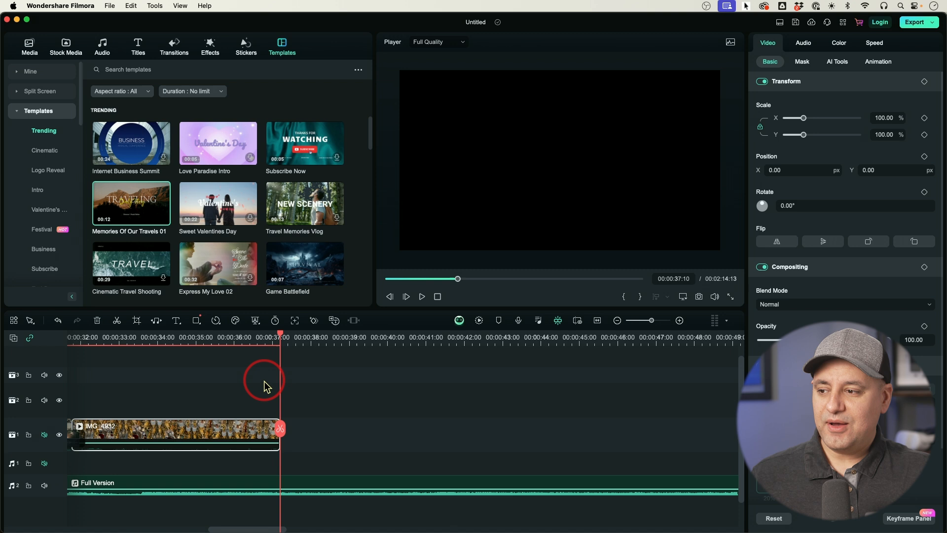
Open the color settings of the IMG_4932 clip, preview it at 00:00:35:23, and set Temperature to 5.00 and Vibrance to 2.00
scroll(265, 381, left, 1)
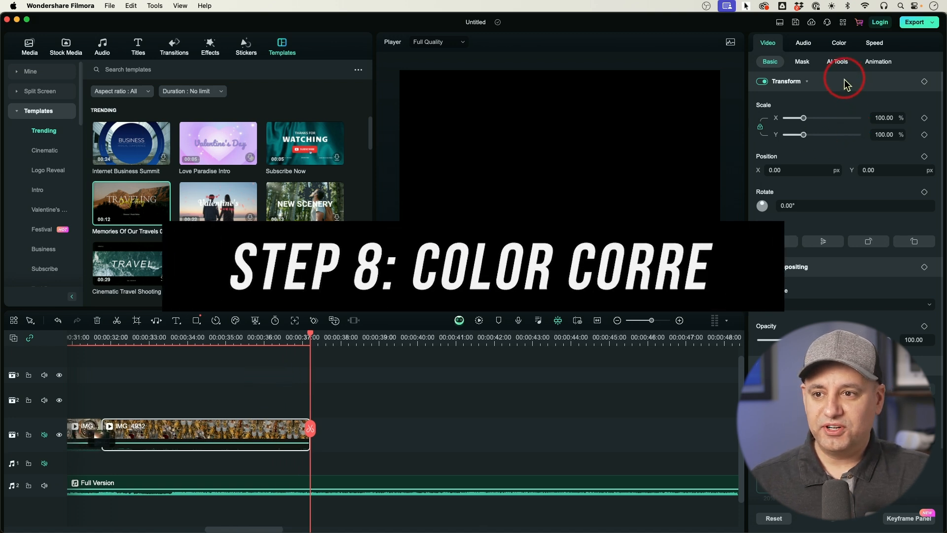
click(804, 43)
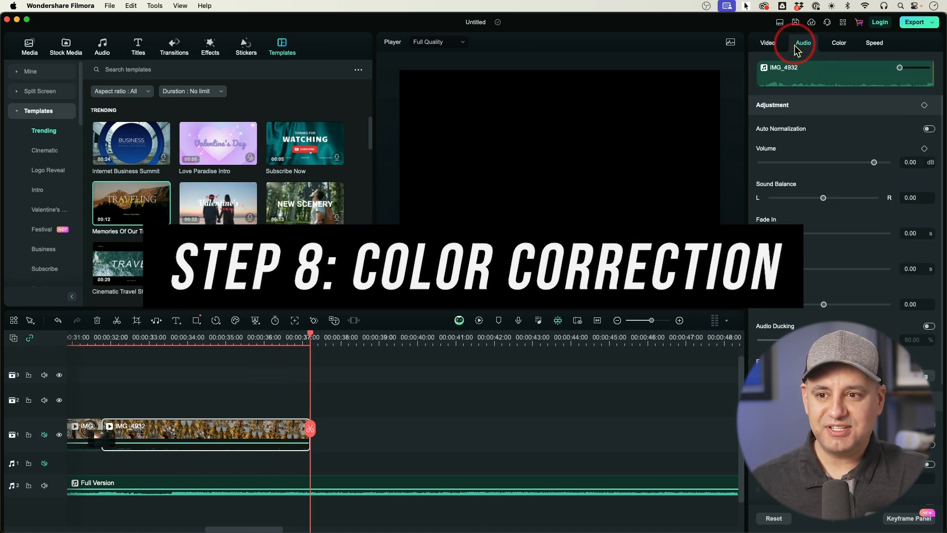
click(840, 45)
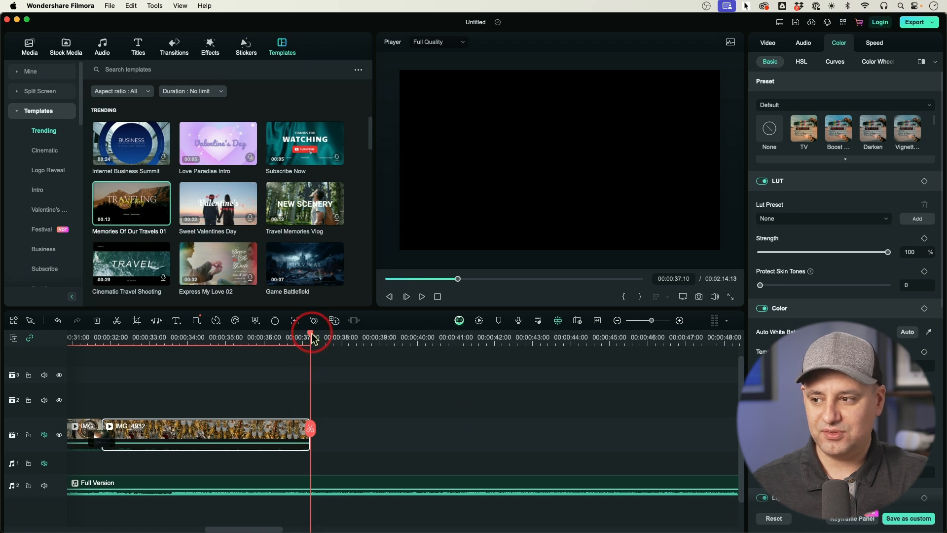
drag(311, 340, 243, 338)
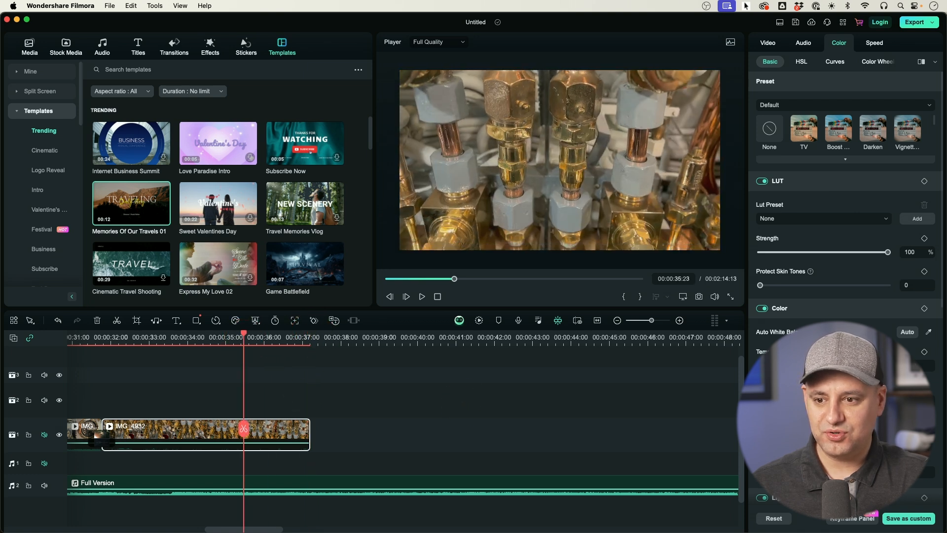
drag(823, 366, 913, 366)
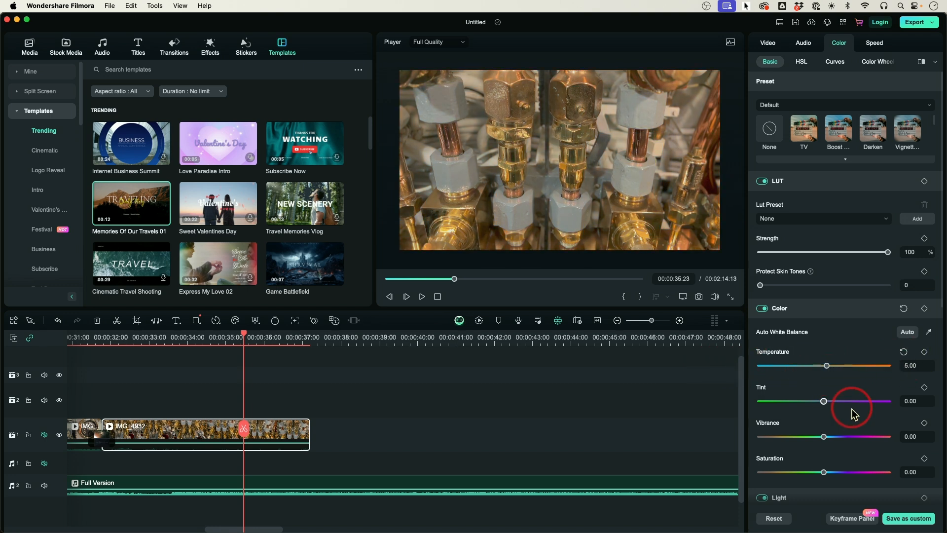
scroll(852, 413, down, 2)
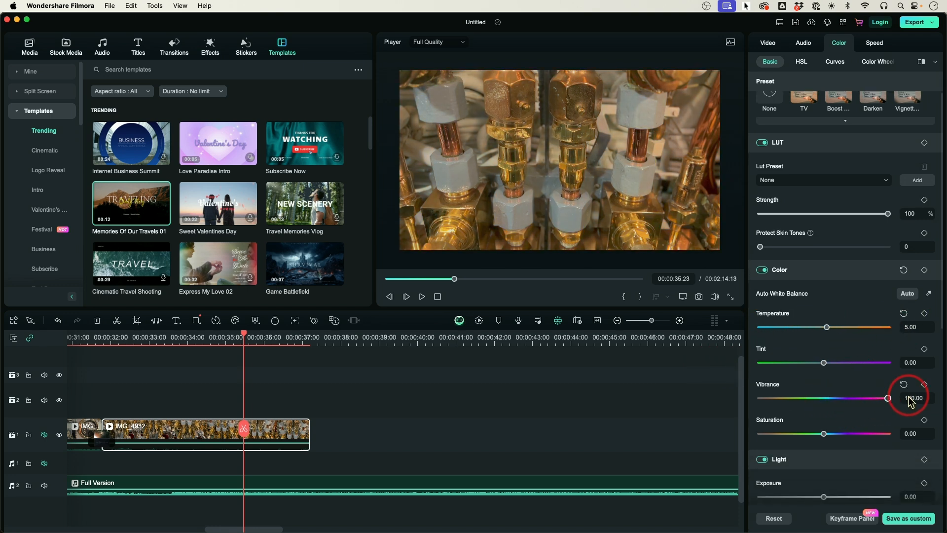
scroll(809, 397, up, 2)
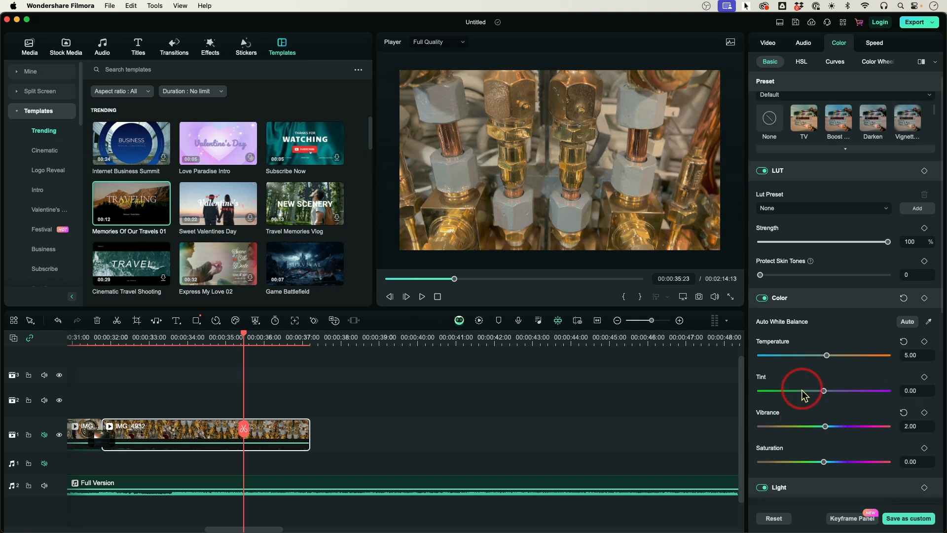
Try the TV, Boost and Darken color presets on the IMG_4932 clip and apply the Vignette 3 preset
click(805, 127)
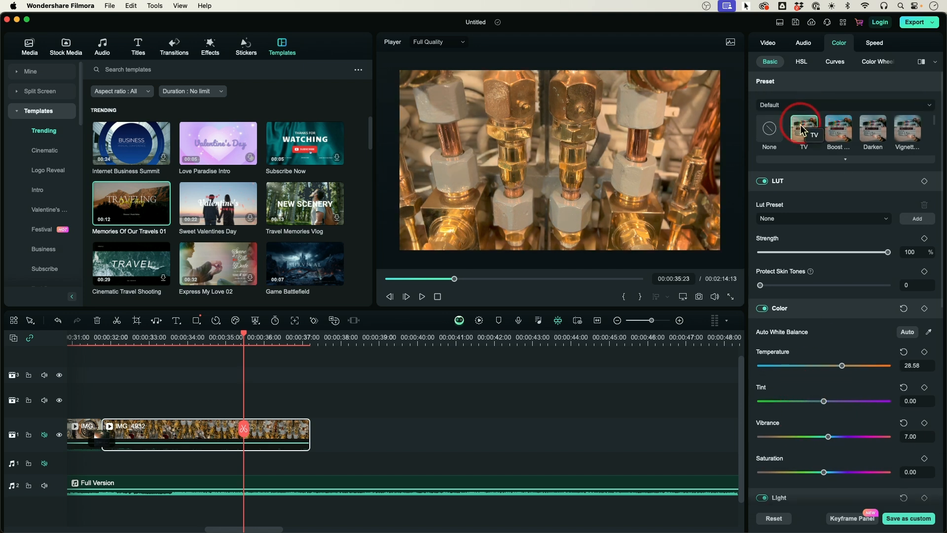
click(838, 128)
click(907, 129)
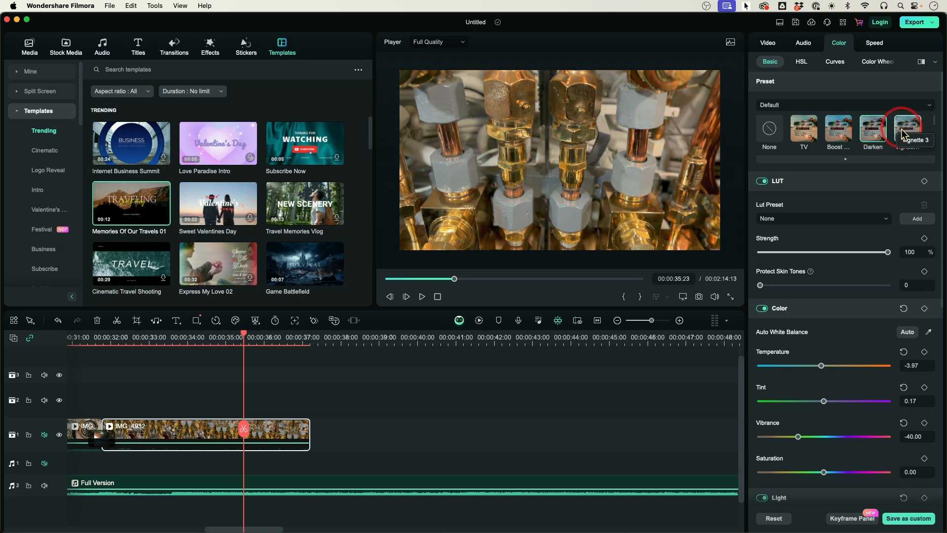
scroll(858, 227, down, 1)
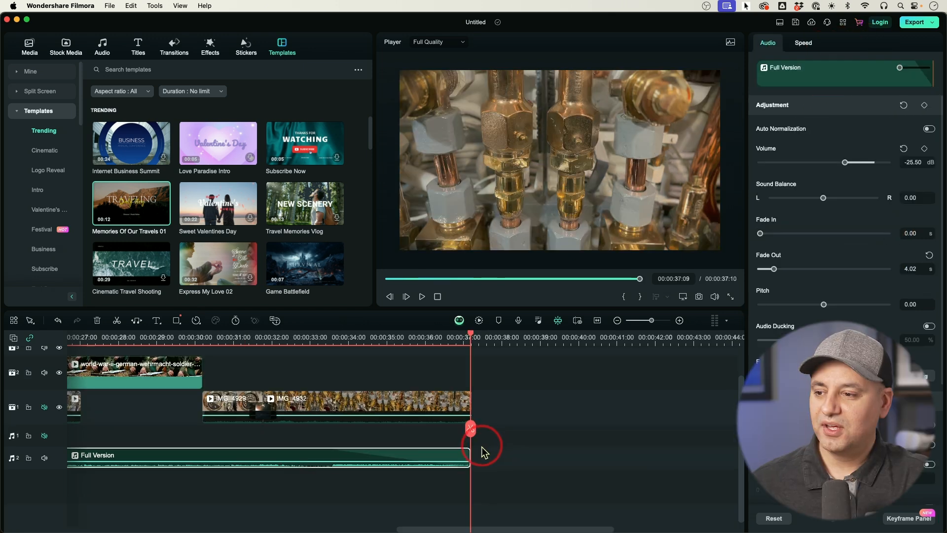
scroll(494, 433, right, 10)
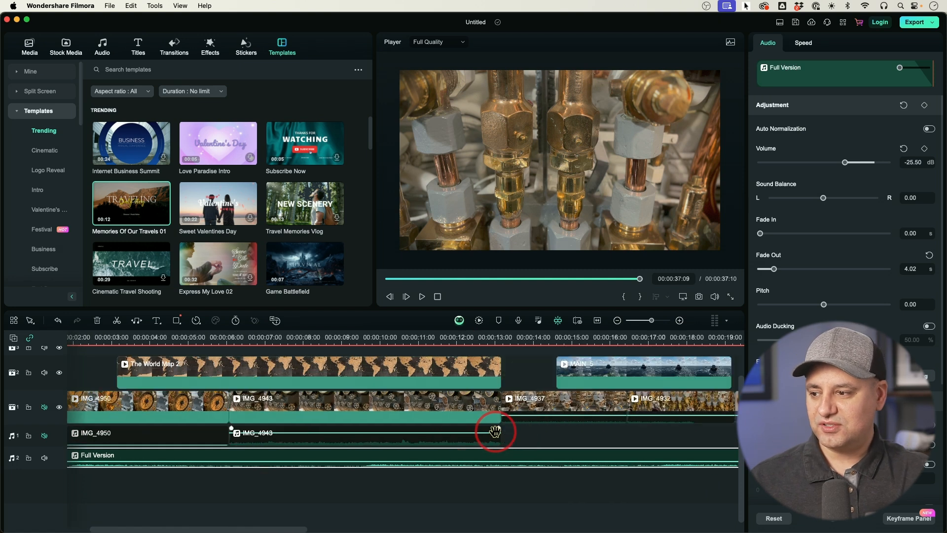
scroll(495, 437, left, 1)
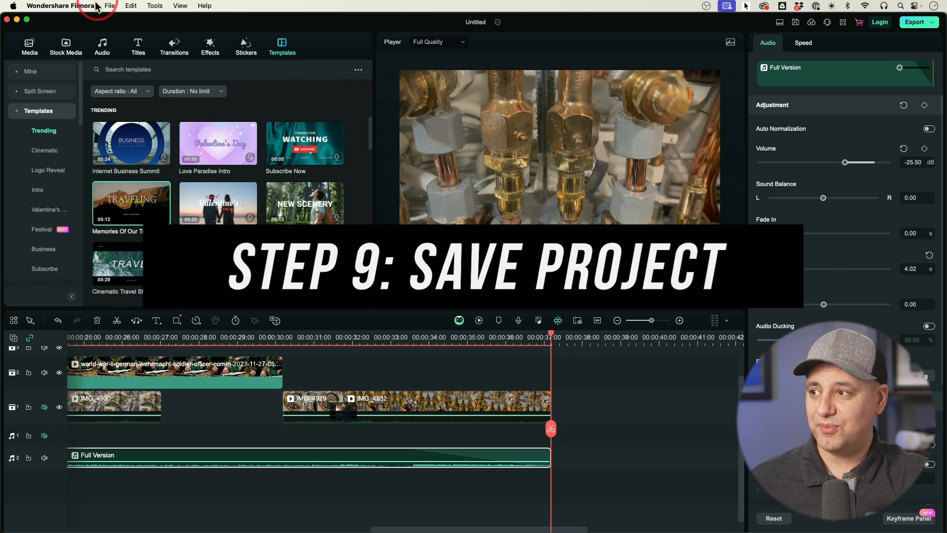
Save the project as "ww2 story" in the Projects folder
click(117, 6)
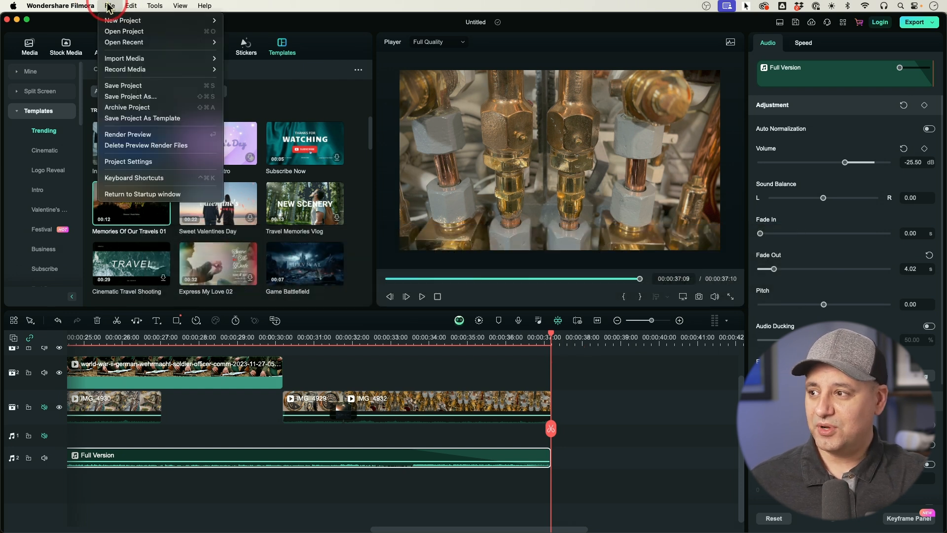
click(142, 96)
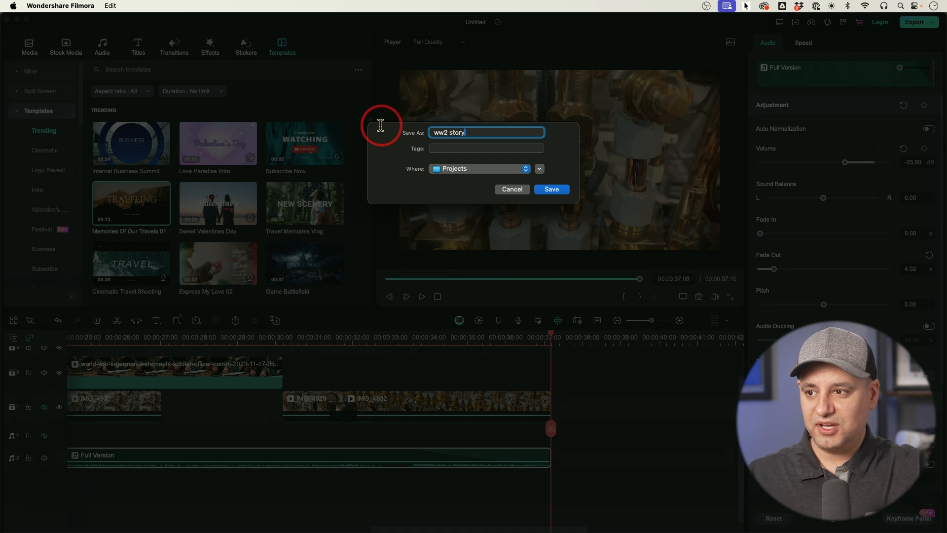
text(ww2 story)
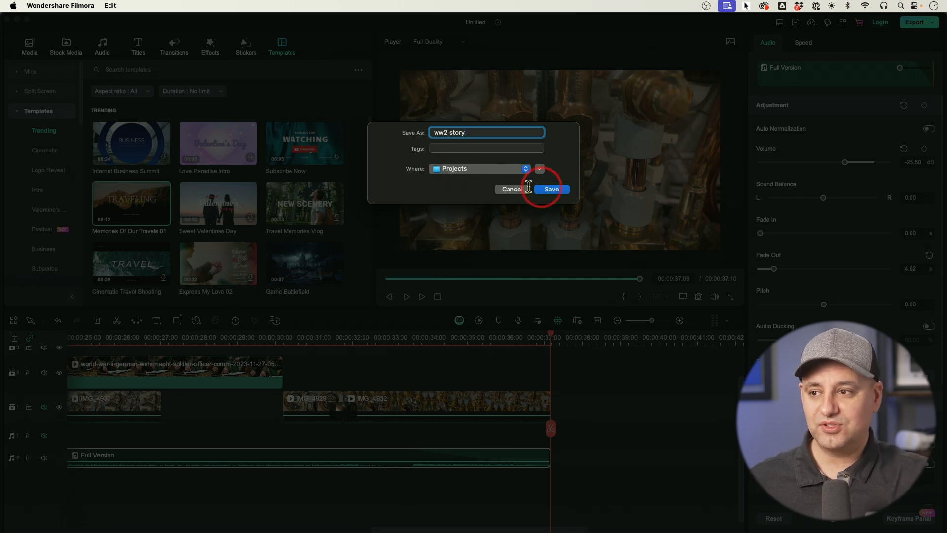
click(489, 169)
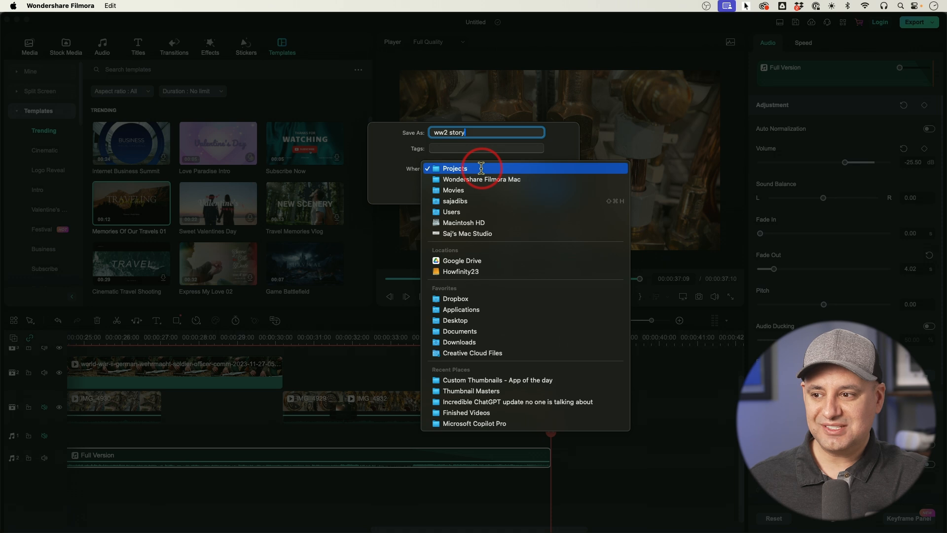
click(481, 168)
click(550, 188)
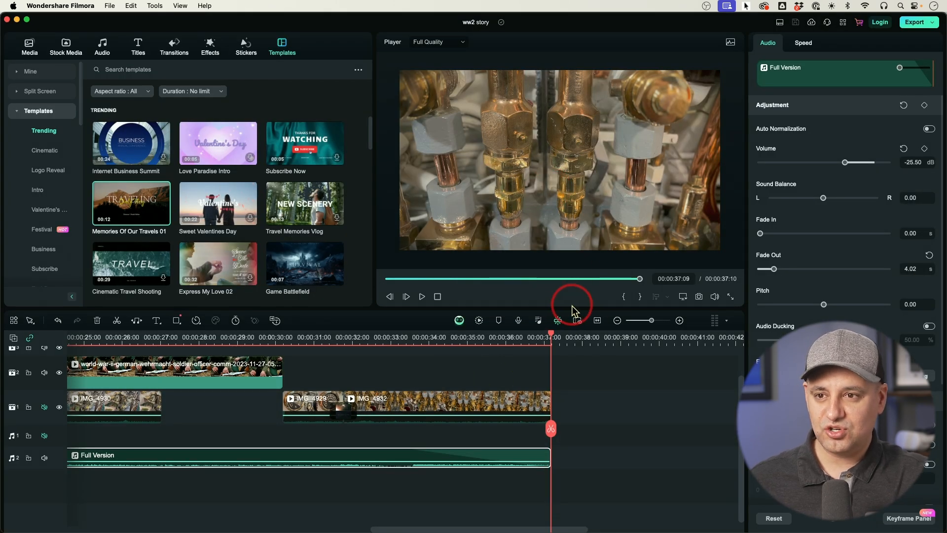
Open the export settings and examine the Local, YouTube and TikTok destinations
click(926, 26)
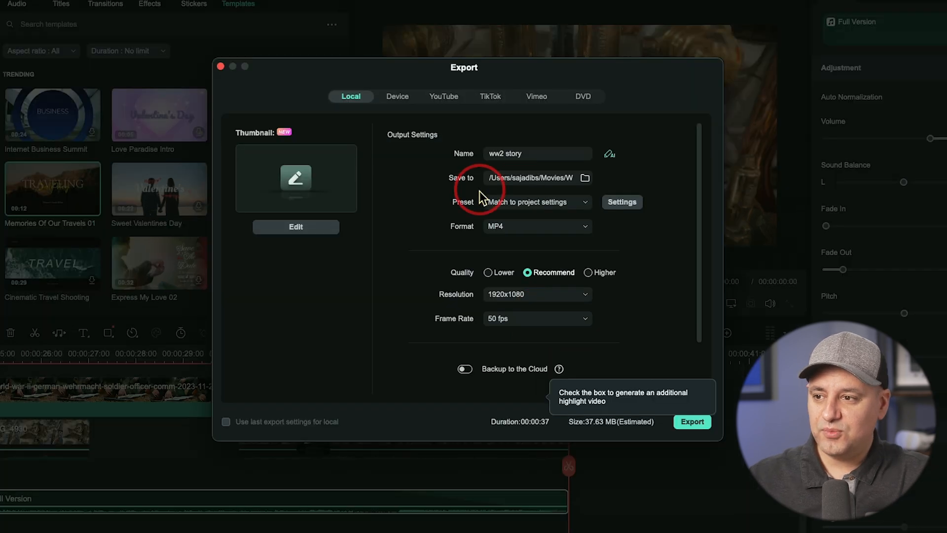
drag(512, 74, 504, 72)
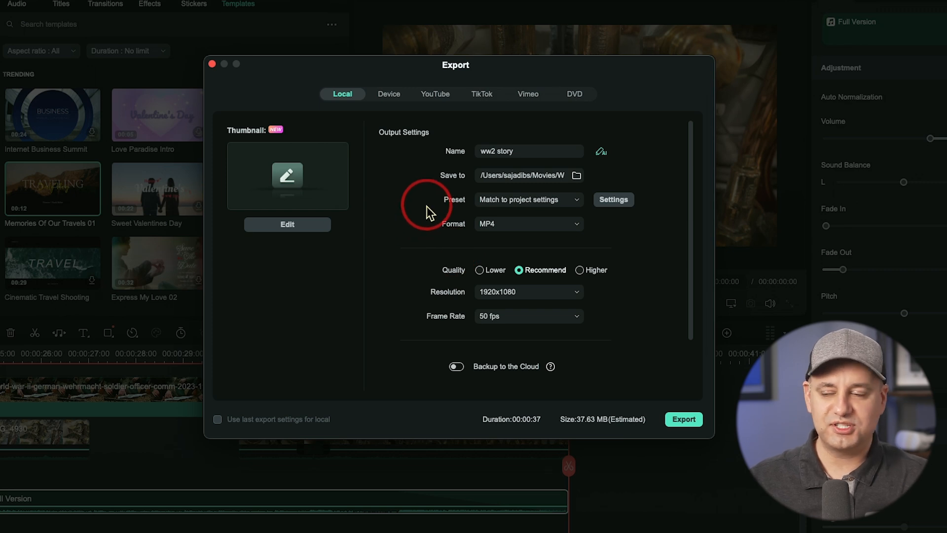
click(434, 99)
click(481, 99)
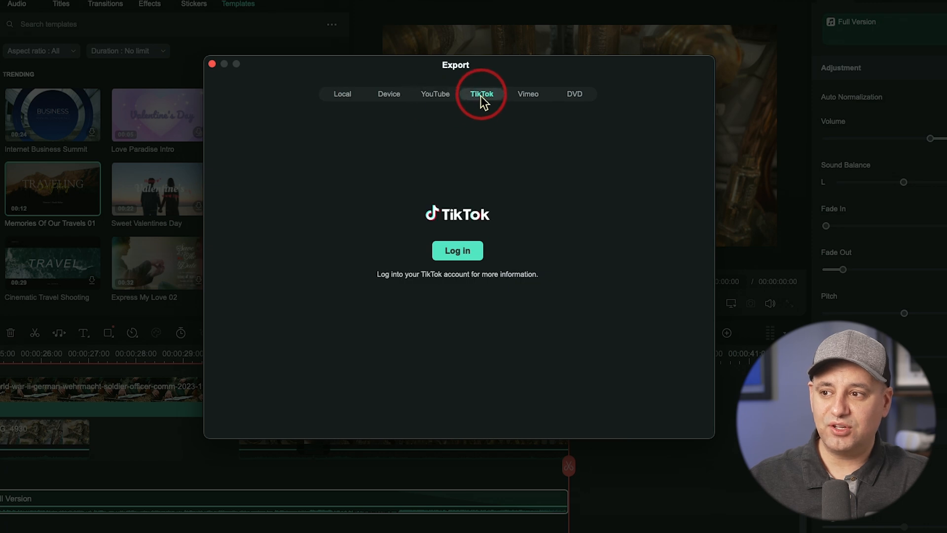
Examine the Vimeo, TikTok and YouTube export destinations and return to the Local output settings
click(536, 97)
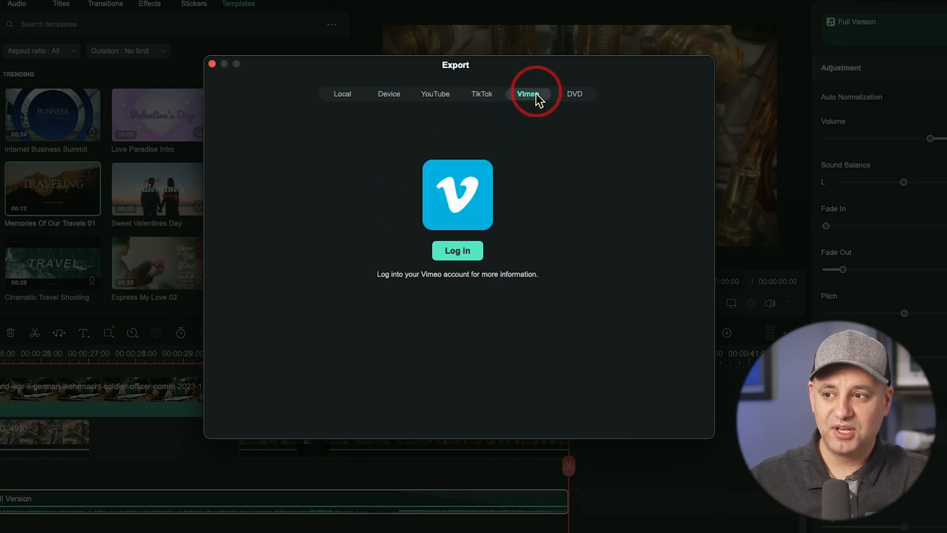
click(486, 97)
click(442, 98)
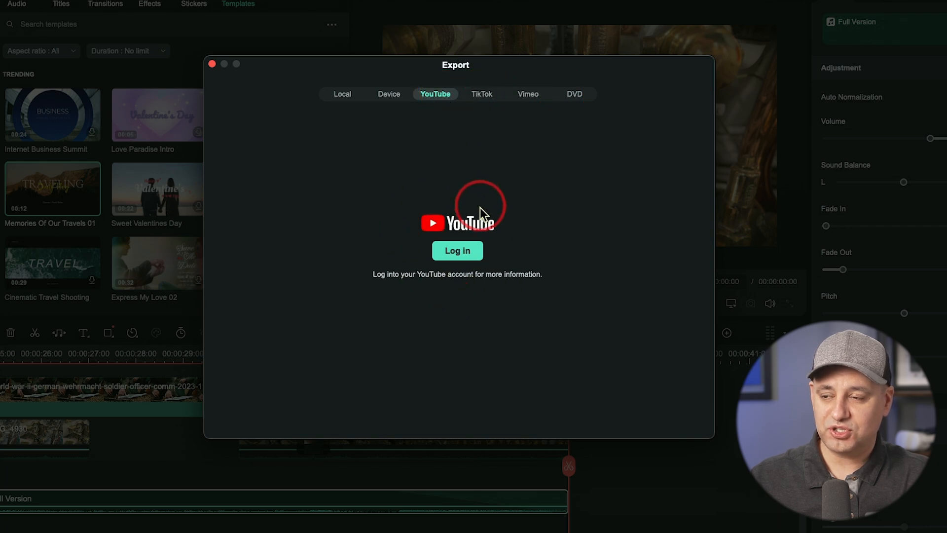
click(343, 98)
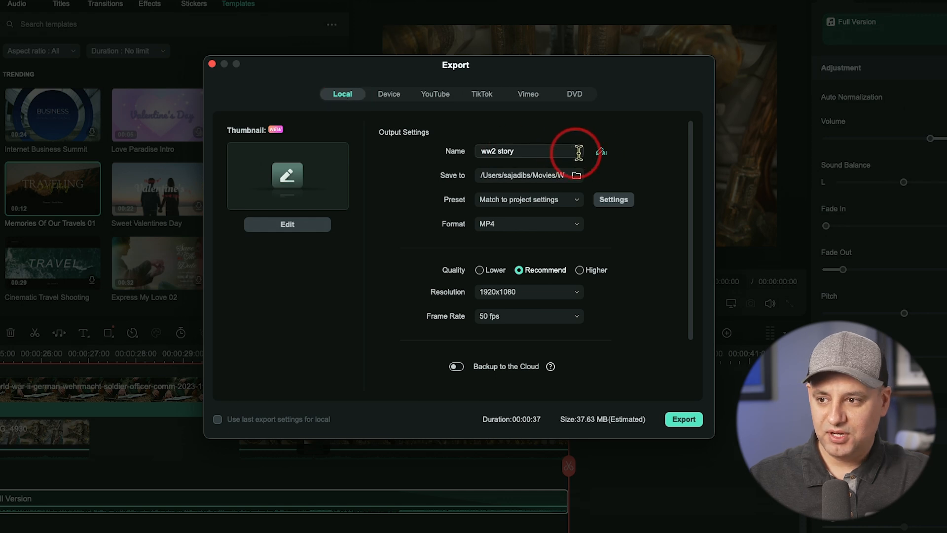
Examine the AI Copywriting options for the export name and close them without generating a title
click(601, 153)
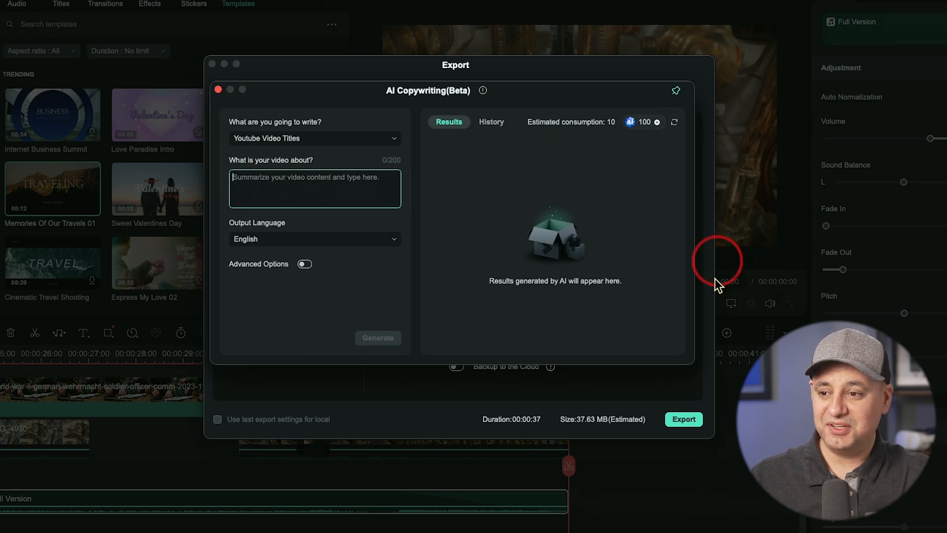
click(582, 400)
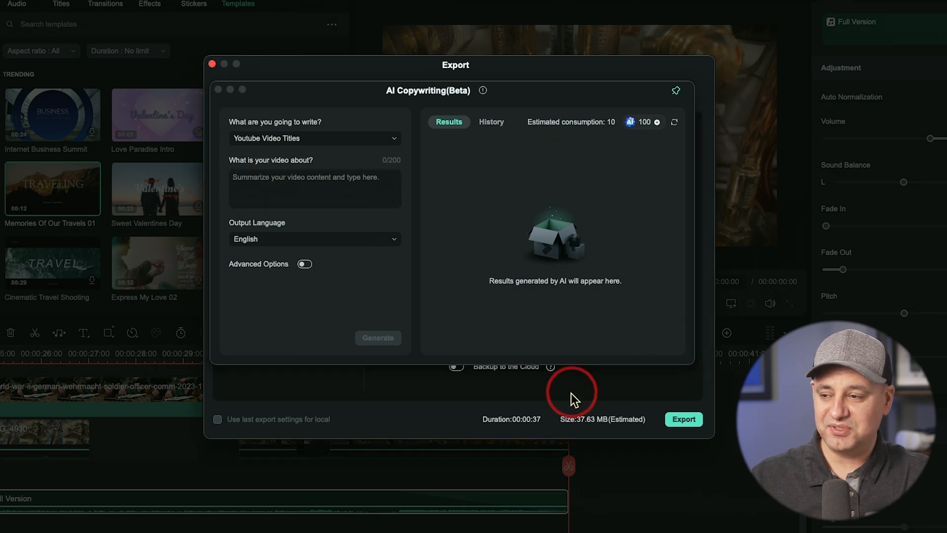
click(218, 90)
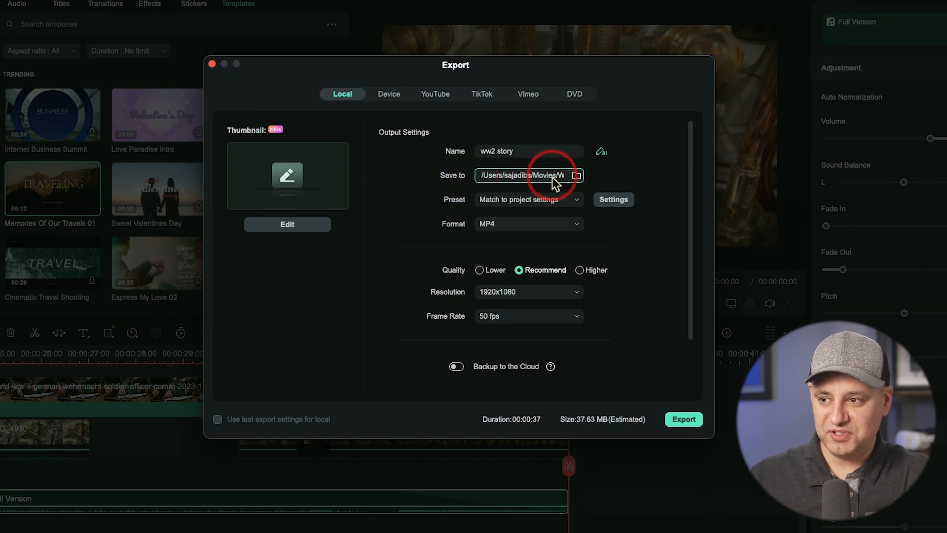
Set the local export format to MP4 and the resolution to 1920x1080
click(522, 225)
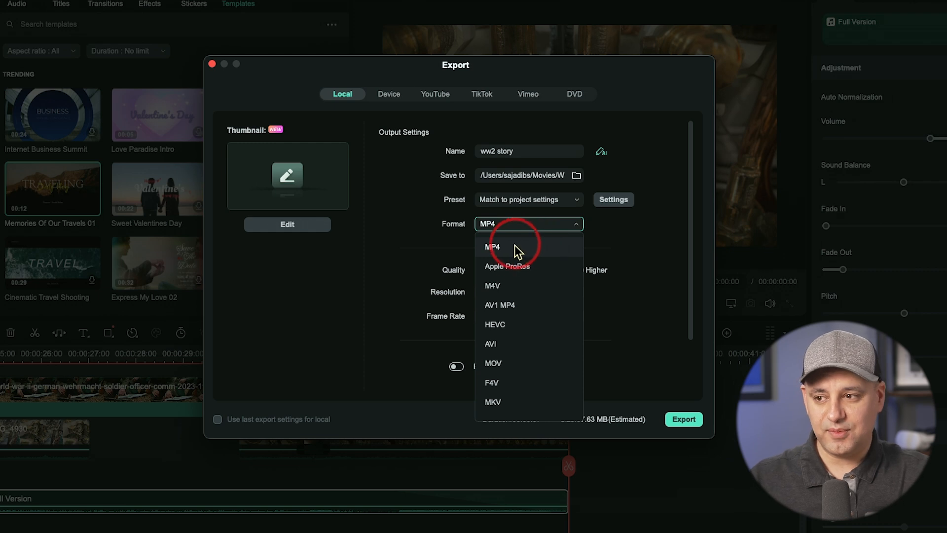
click(514, 245)
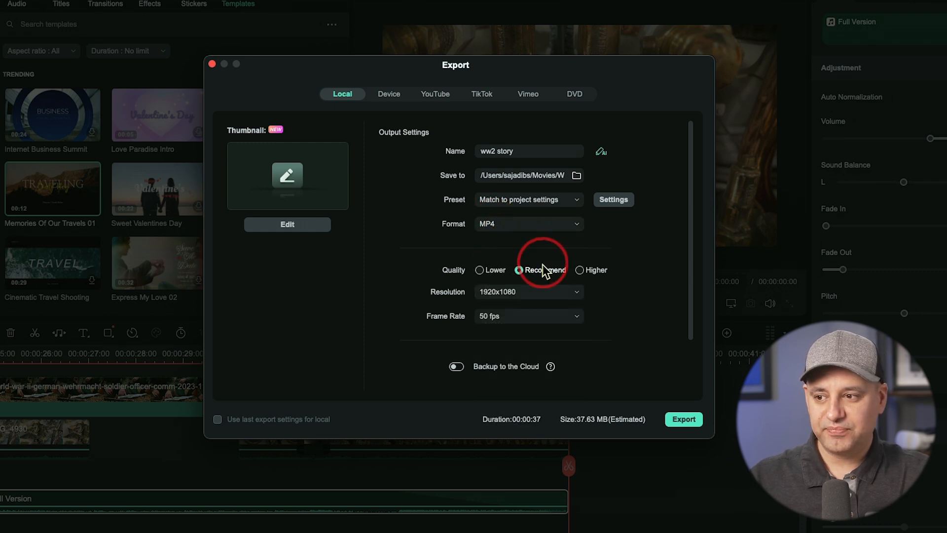
click(524, 294)
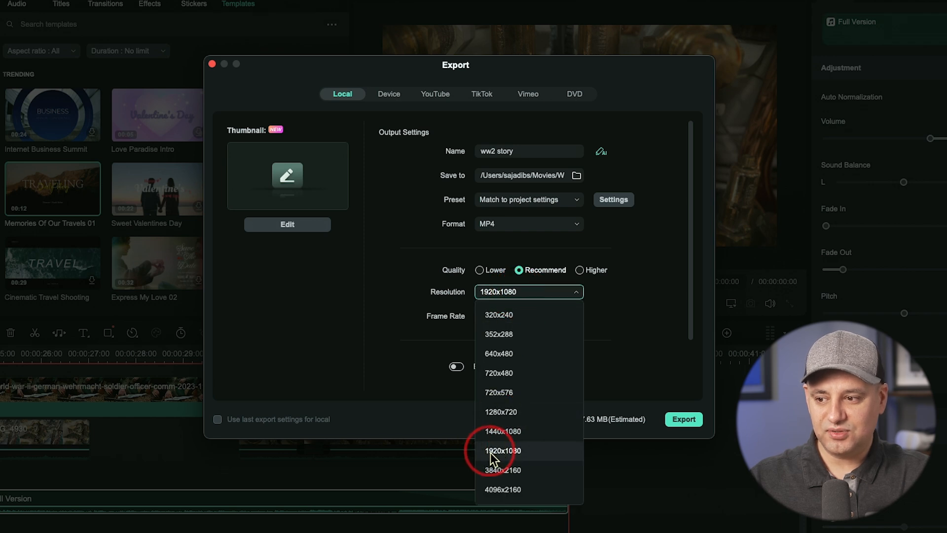
click(518, 454)
Review the available frame rates for the local export and keep 50 fps
click(498, 318)
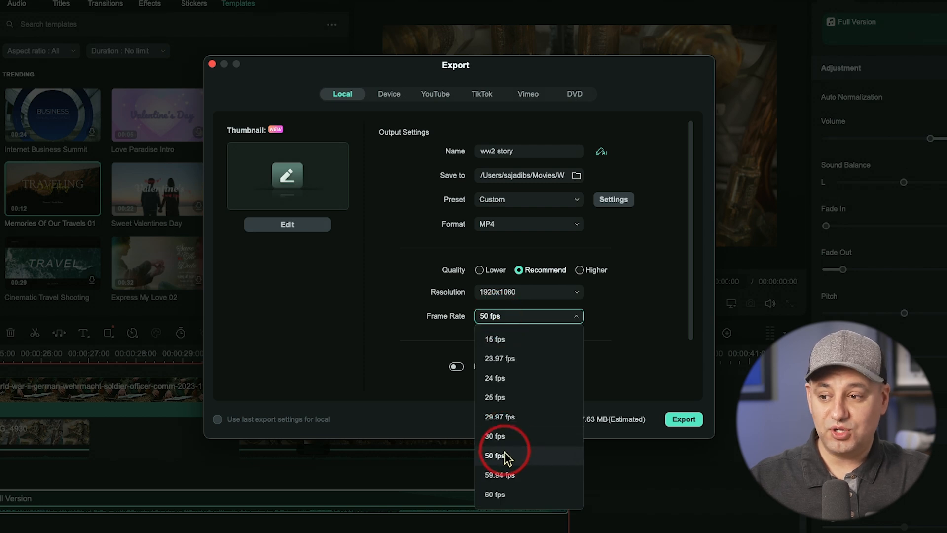
click(494, 320)
click(497, 321)
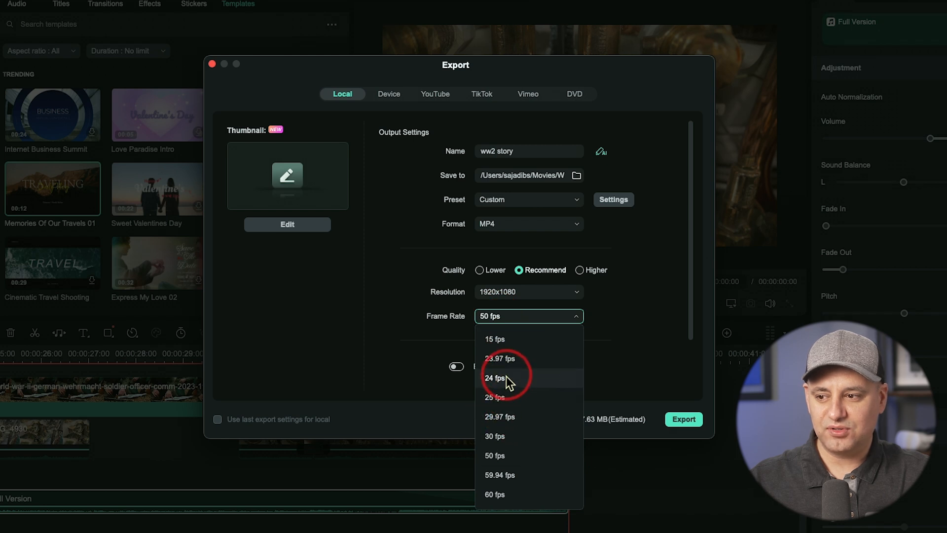
click(514, 319)
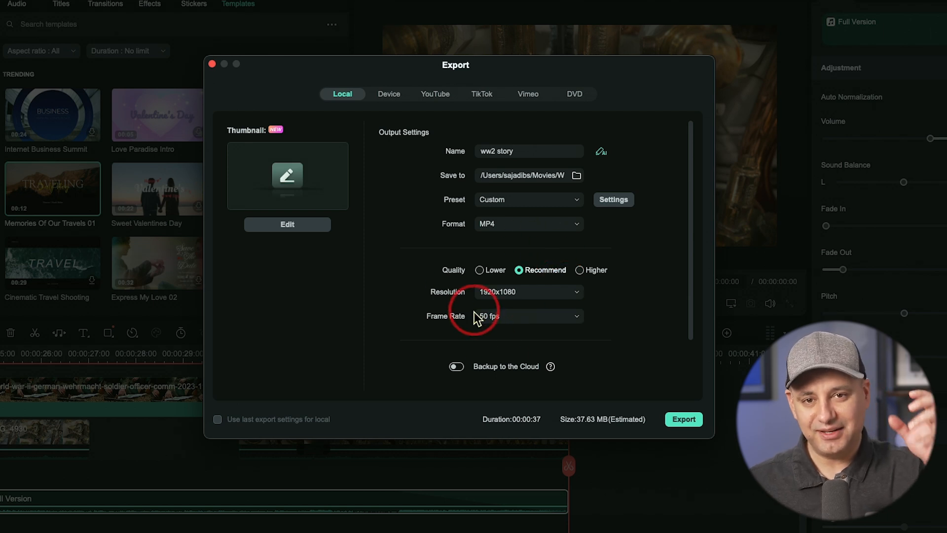
Export the ww2 story video with the watermark and open its output folder
click(685, 423)
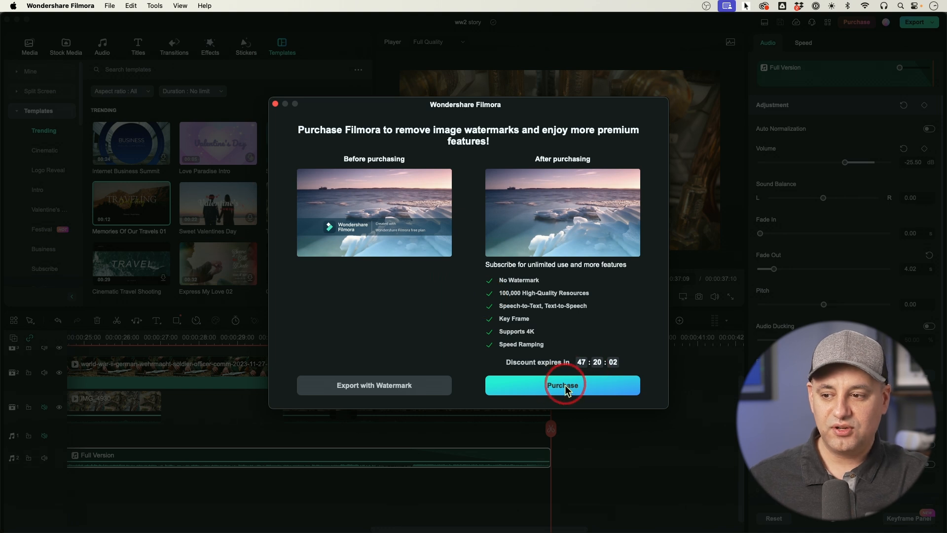
click(381, 385)
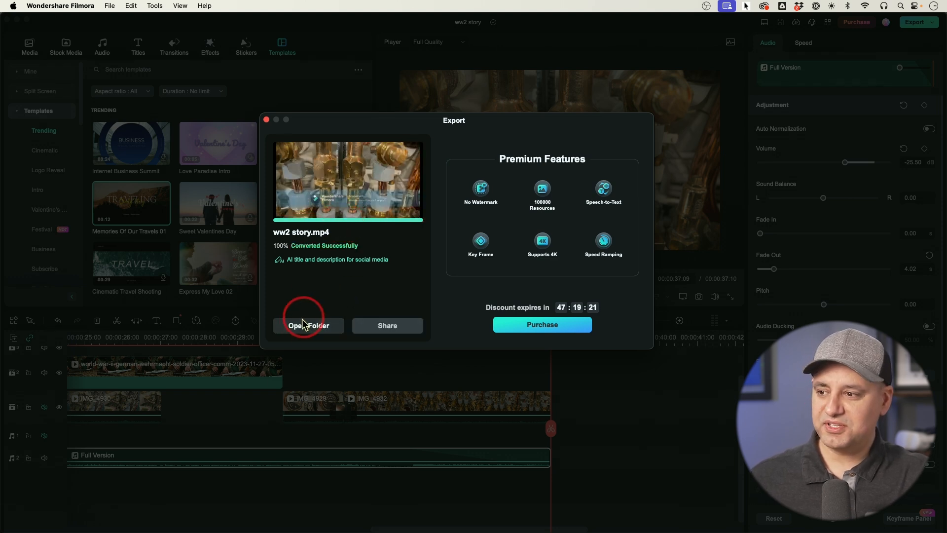
click(300, 324)
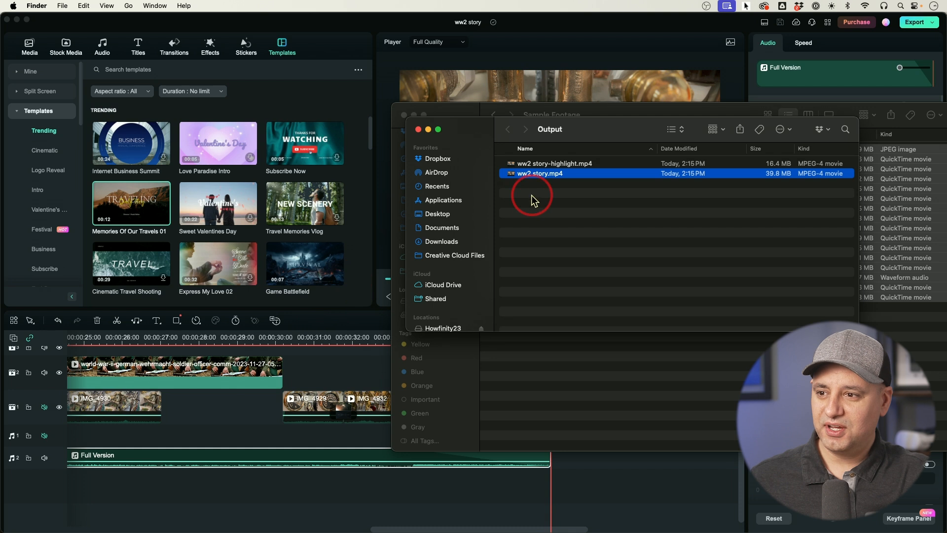